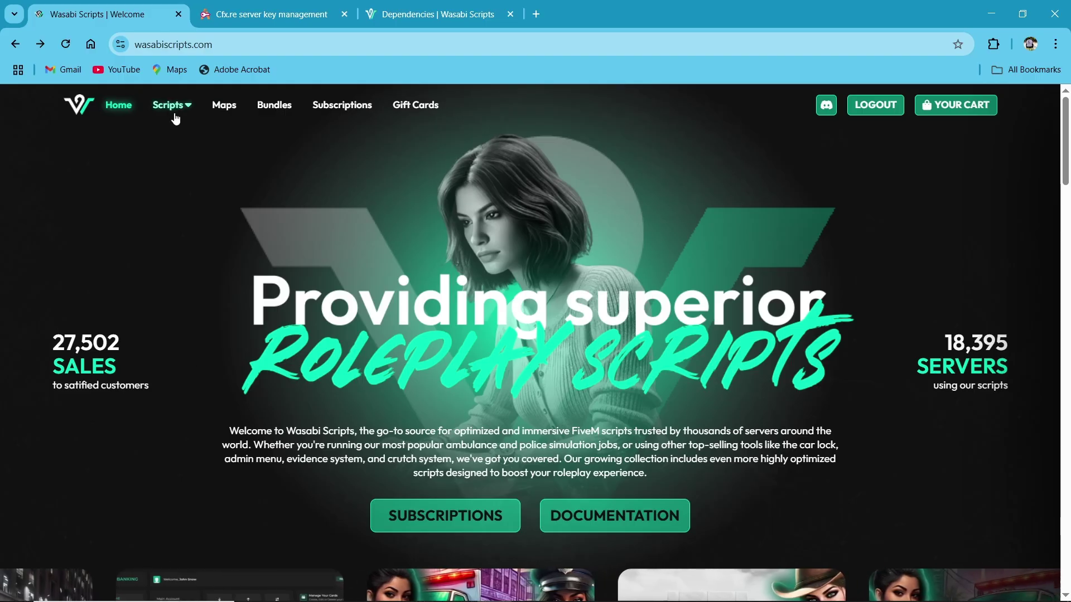
- Show the Scripts dropdown of script series in the wasabiscripts.com top navigation
{"action": "mouse_move", "coordinate": [176, 118]}
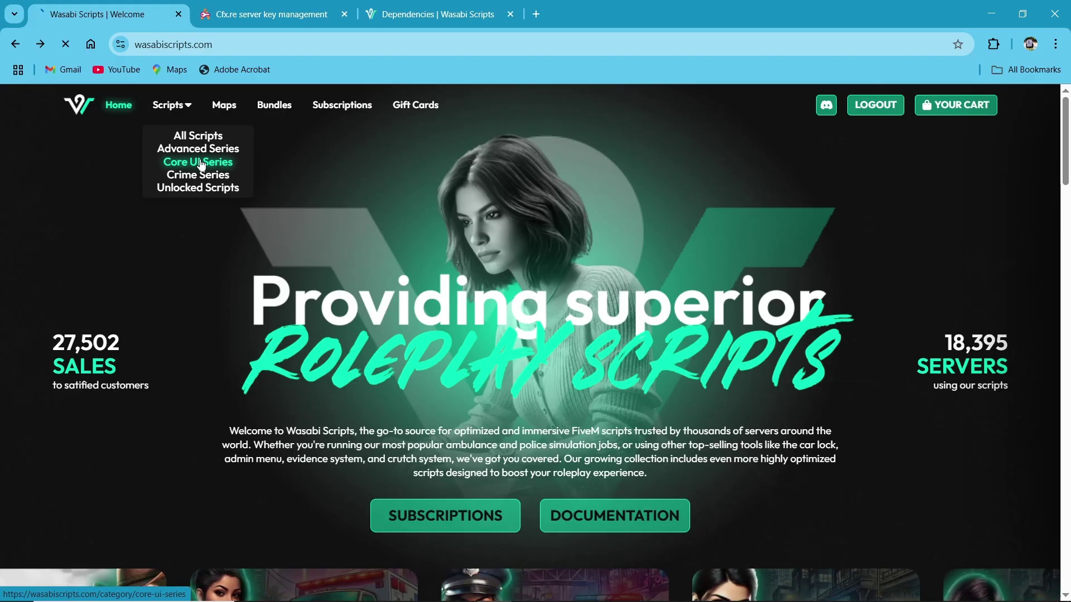
- Open the 49.99 USD Complete Banking package from Core UI Series and browse its Features Overview
{"action": "left_click", "coordinate": [200, 163]}
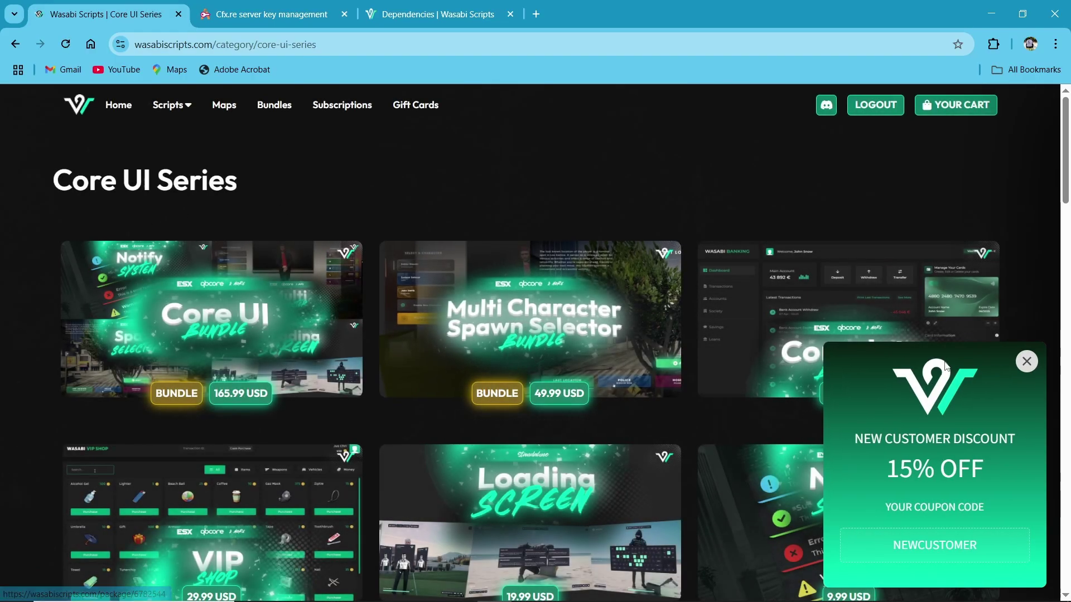
{"action": "left_click", "coordinate": [1027, 362]}
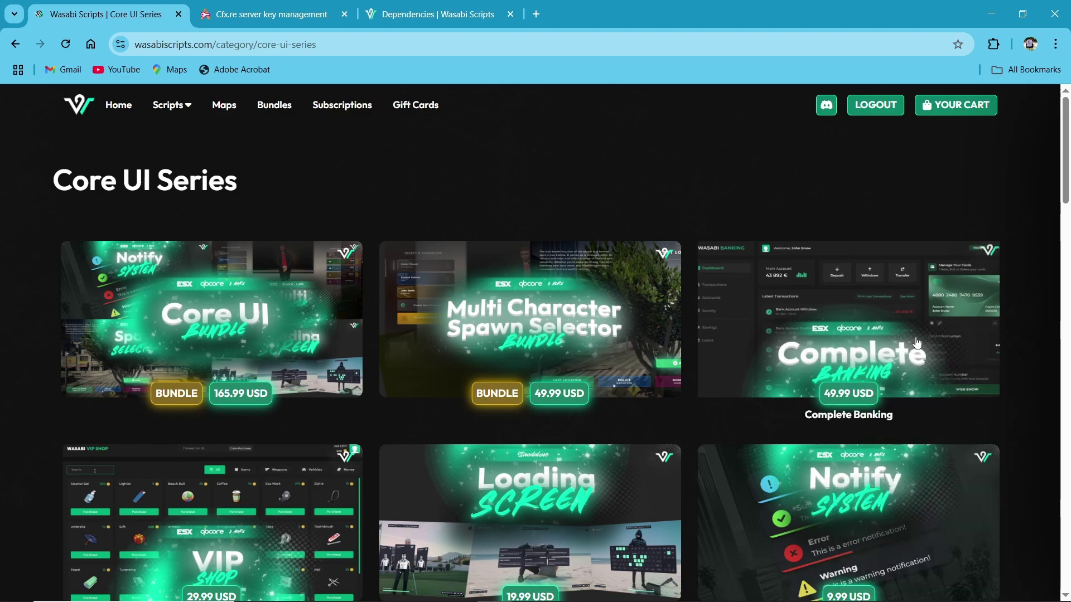
{"action": "left_click", "coordinate": [870, 355]}
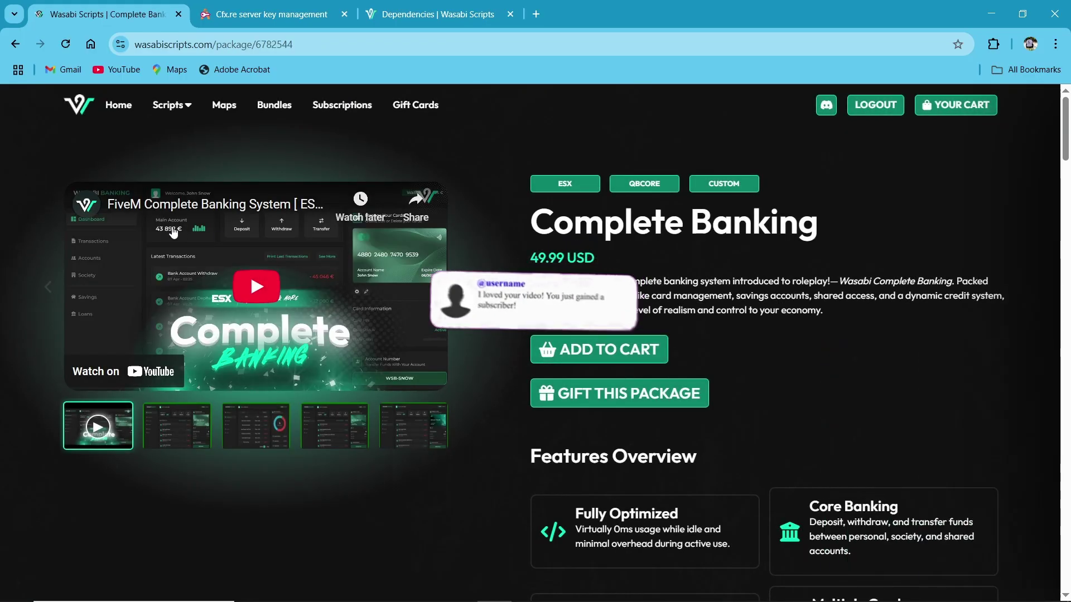
{"action": "scroll", "coordinate": [526, 430], "scroll_direction": "down", "scroll_amount": 4}
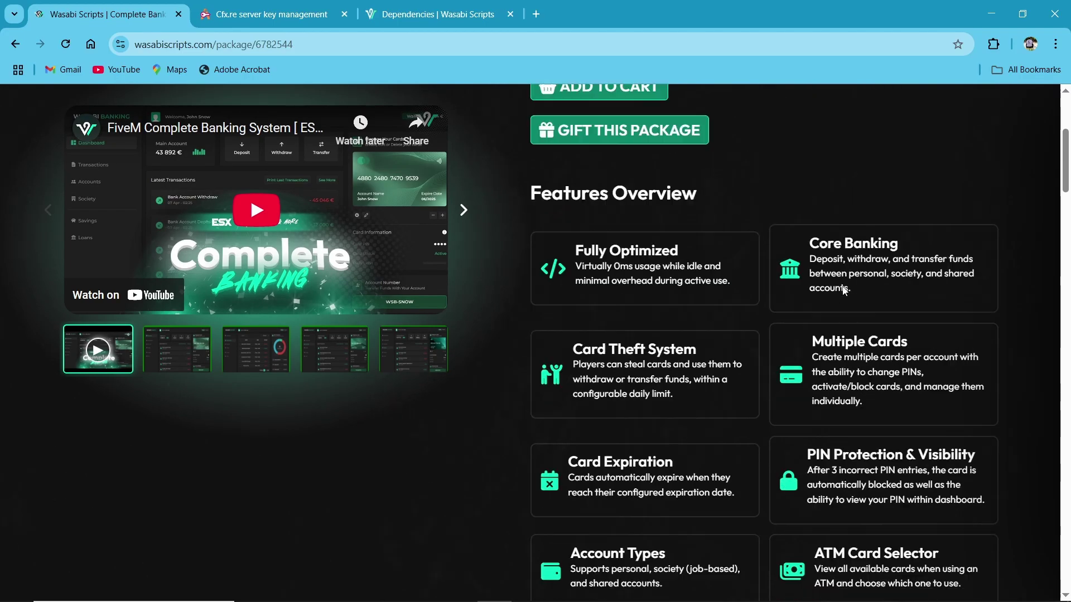
{"action": "scroll", "coordinate": [703, 402], "scroll_direction": "up", "scroll_amount": 1}
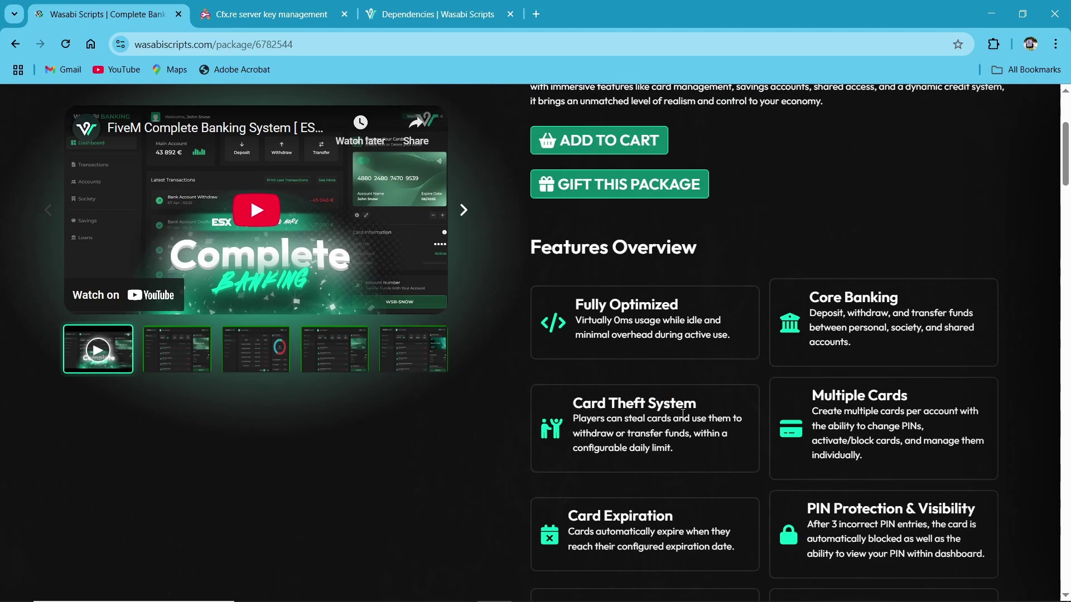
{"action": "scroll", "coordinate": [696, 448], "scroll_direction": "down", "scroll_amount": 4}
{"action": "scroll", "coordinate": [754, 471], "scroll_direction": "down", "scroll_amount": 4}
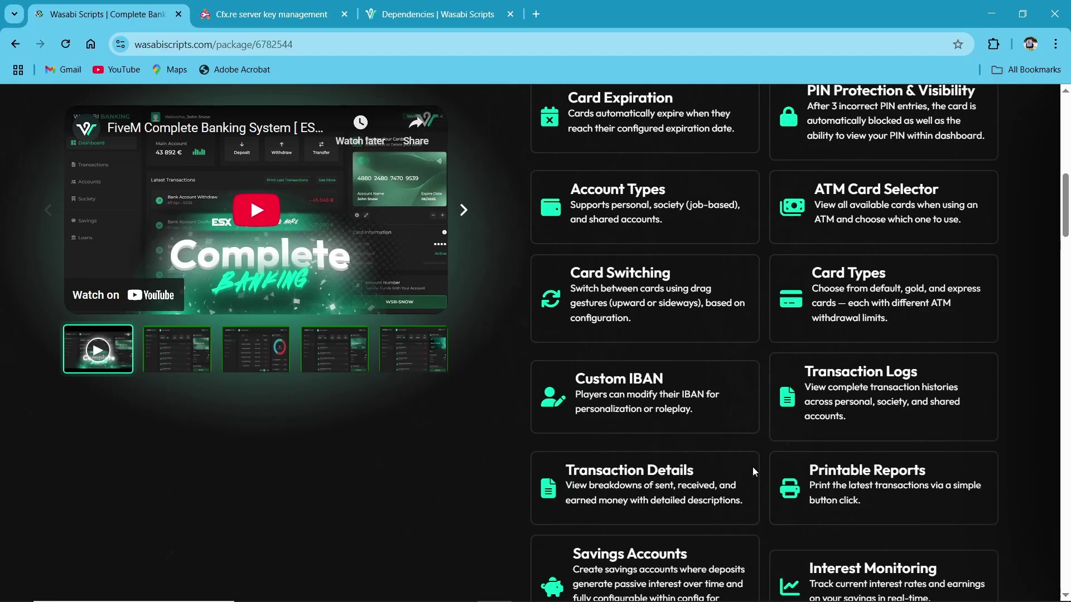
{"action": "scroll", "coordinate": [620, 465], "scroll_direction": "up", "scroll_amount": 10}
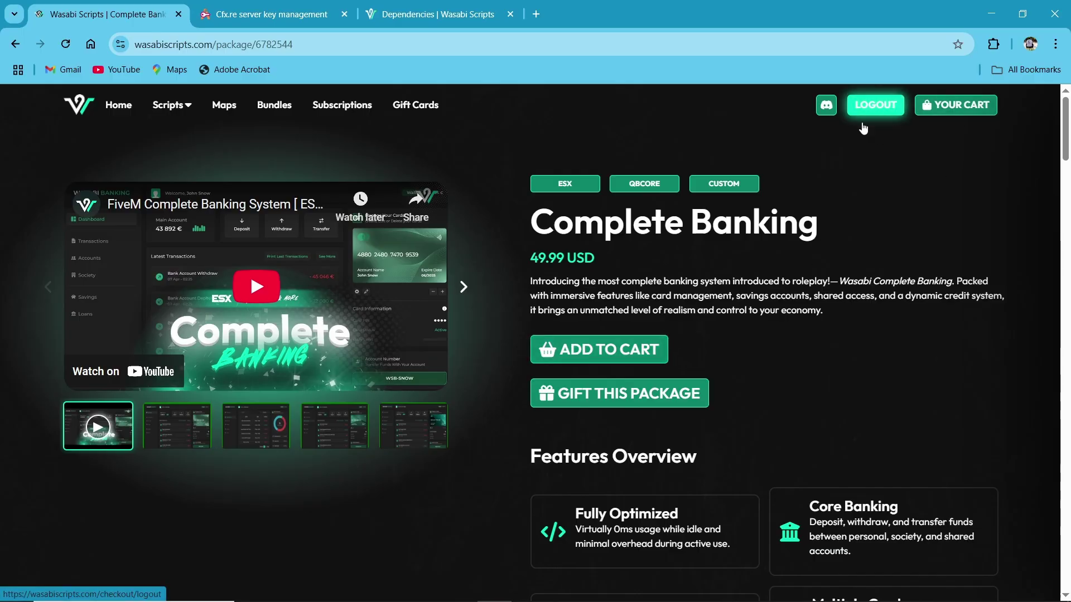
- Add Complete Banking to the cart, check out to the payment step, then return to Keymaster
{"action": "left_click", "coordinate": [613, 356]}
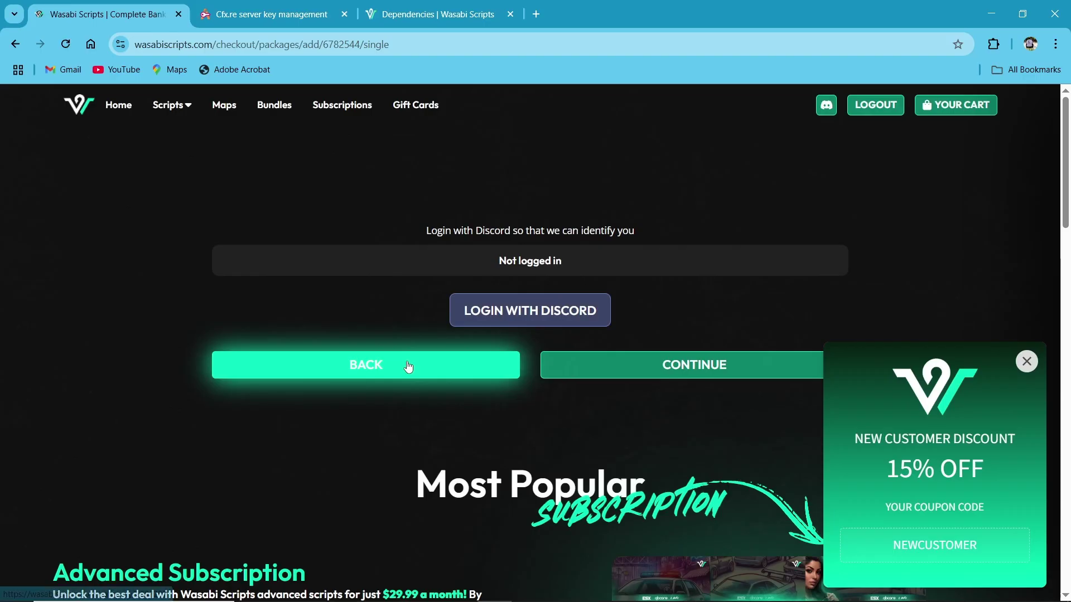
{"action": "left_click", "coordinate": [409, 366]}
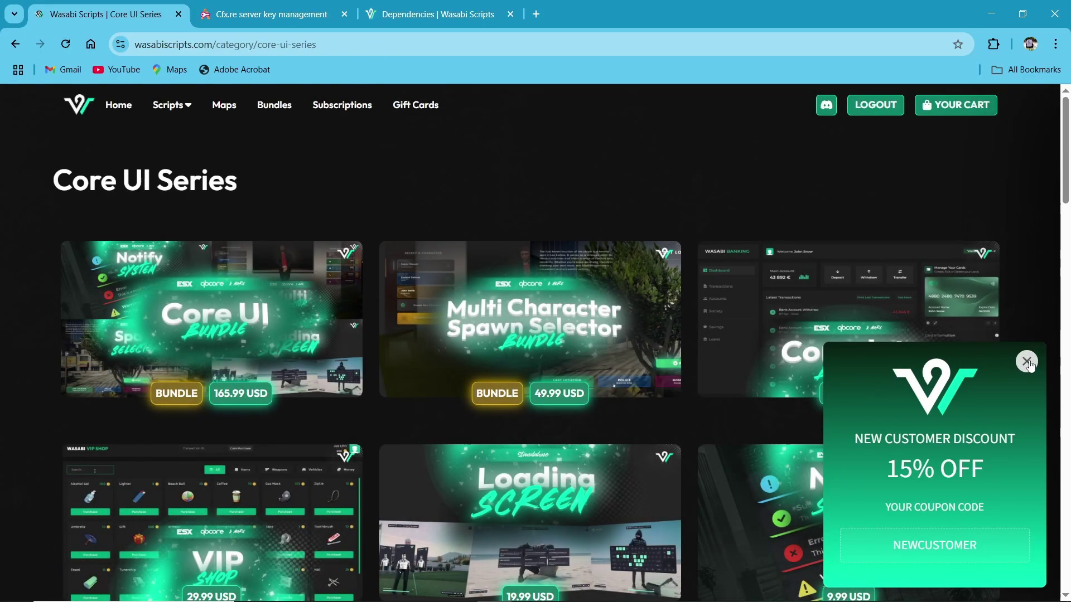
{"action": "left_click", "coordinate": [1027, 363]}
{"action": "left_click", "coordinate": [964, 104]}
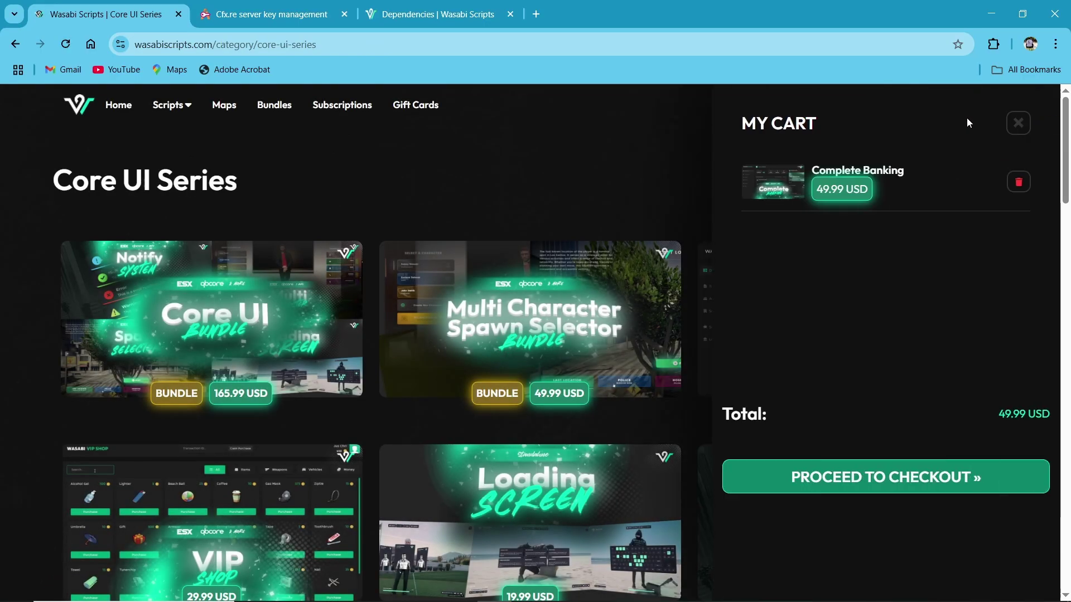
{"action": "left_click", "coordinate": [742, 477]}
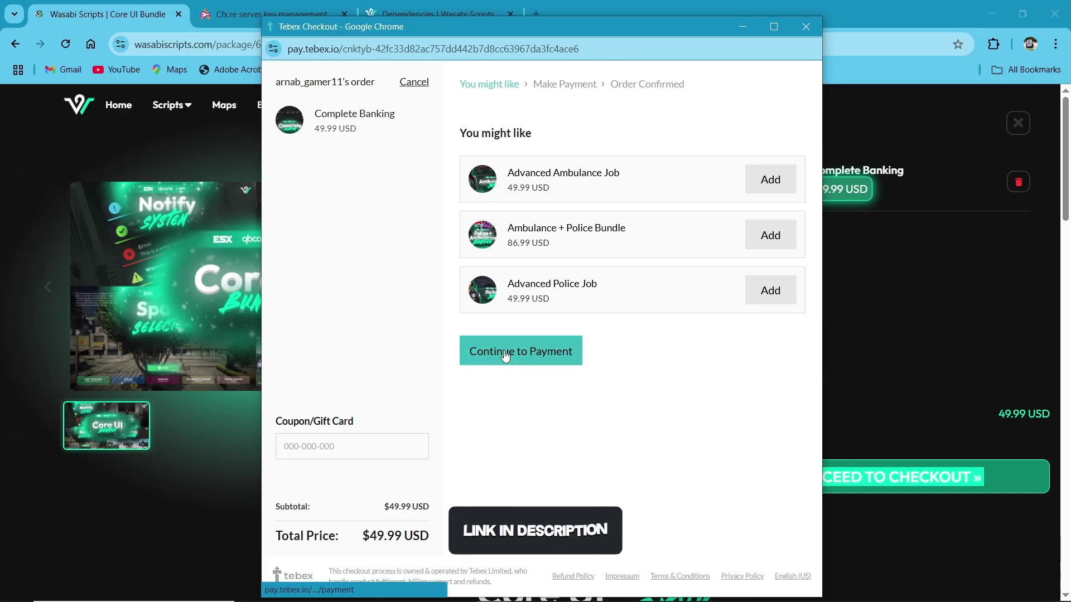
{"action": "left_click", "coordinate": [506, 357]}
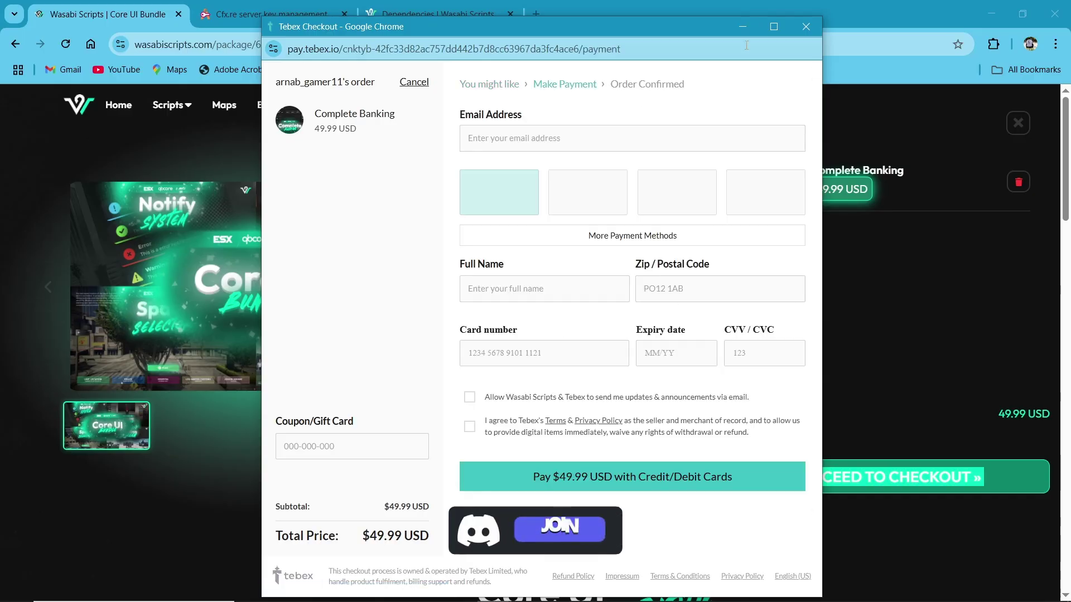
{"action": "left_click", "coordinate": [806, 26]}
{"action": "left_click", "coordinate": [283, 7]}
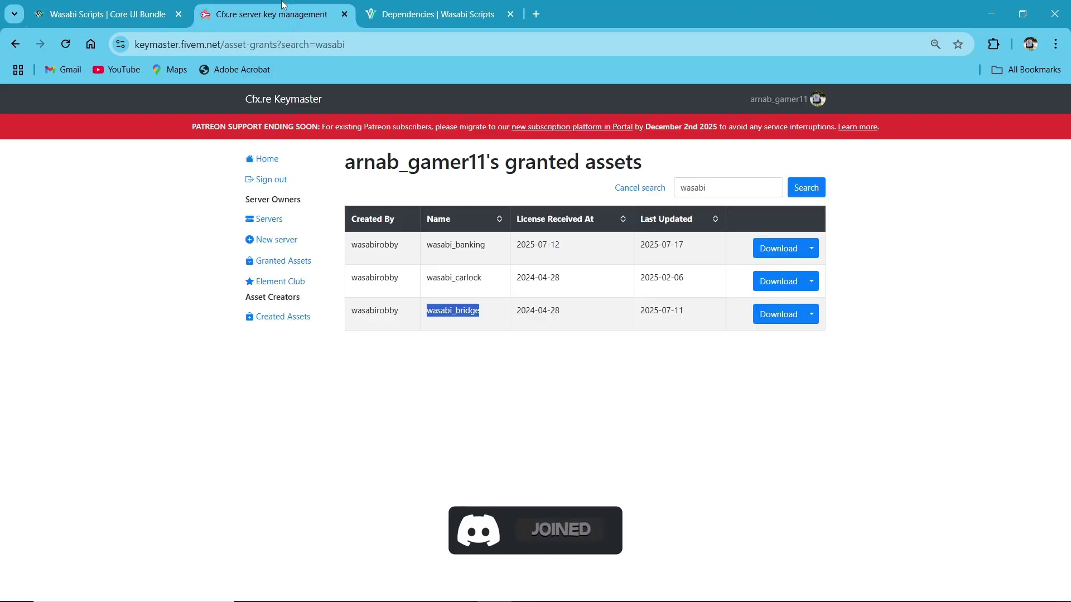
- Download wasabi_banking.pack.zip and wasabi_bridge.pack.zip from the Keymaster granted assets
{"action": "double_click", "coordinate": [453, 245]}
{"action": "double_click", "coordinate": [433, 312]}
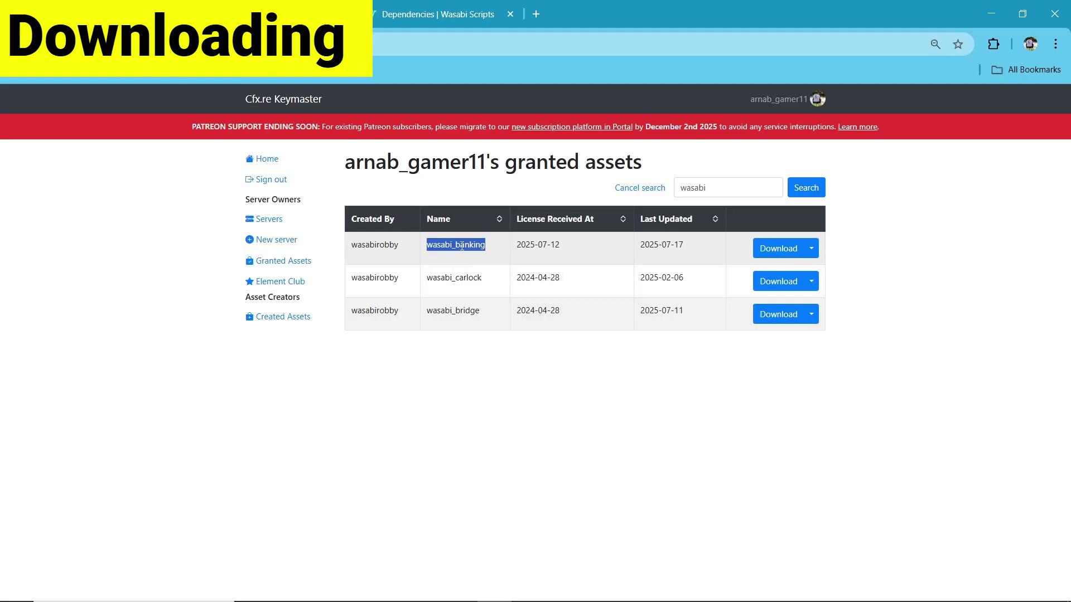
{"action": "left_click", "coordinate": [764, 249]}
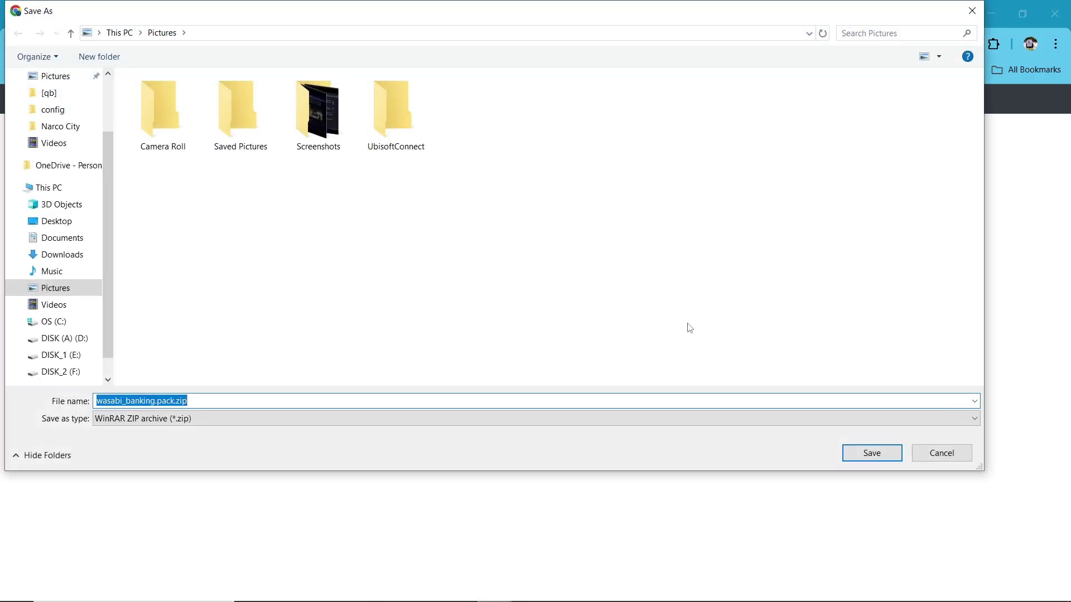
{"action": "left_click", "coordinate": [873, 451]}
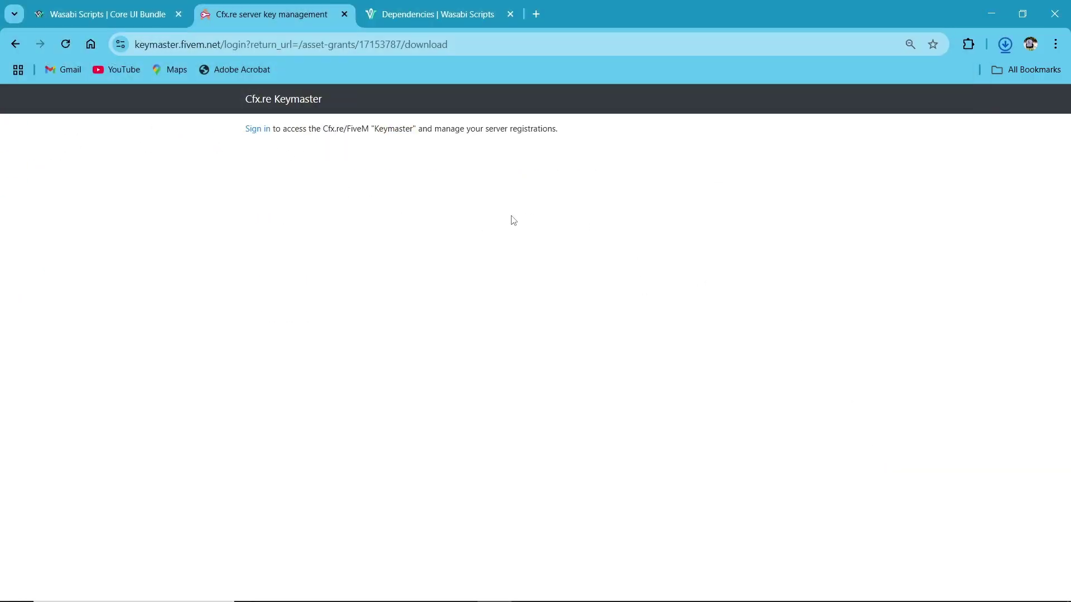
{"action": "left_click", "coordinate": [779, 314]}
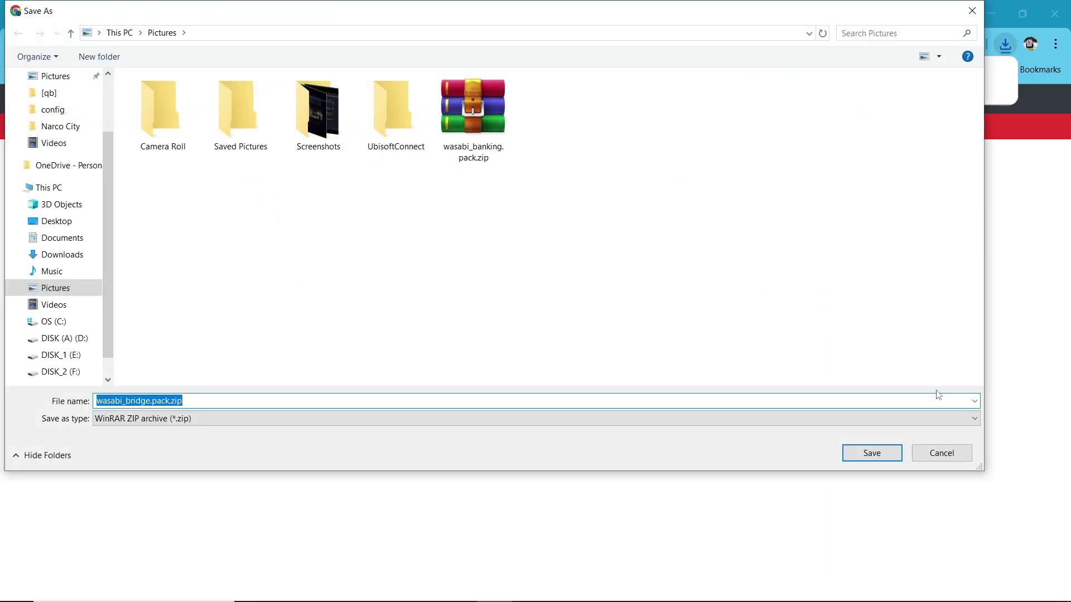
{"action": "left_click", "coordinate": [873, 452]}
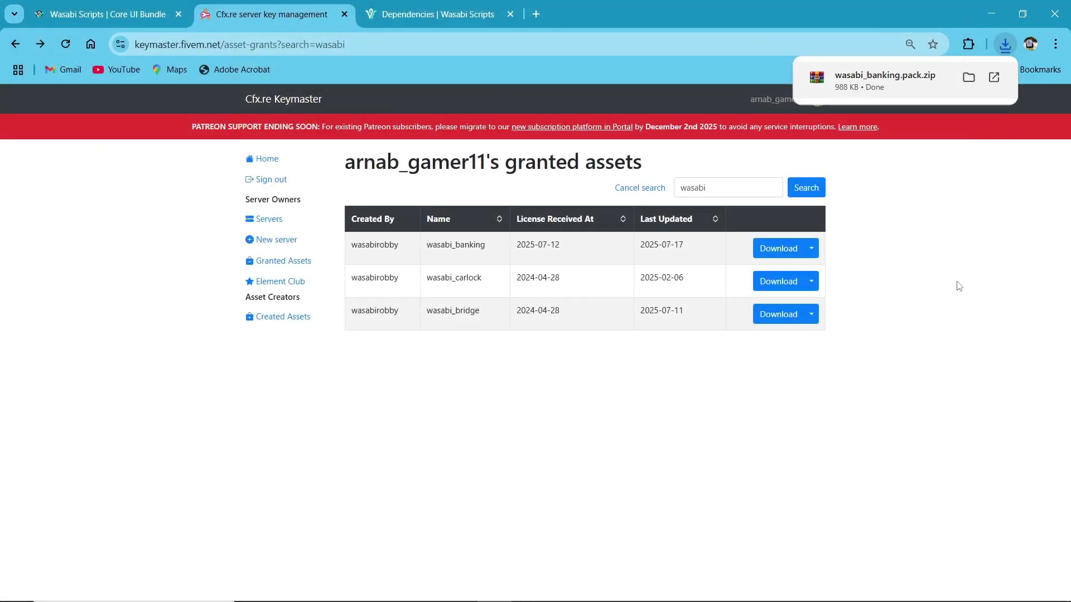
{"action": "left_click", "coordinate": [1005, 44]}
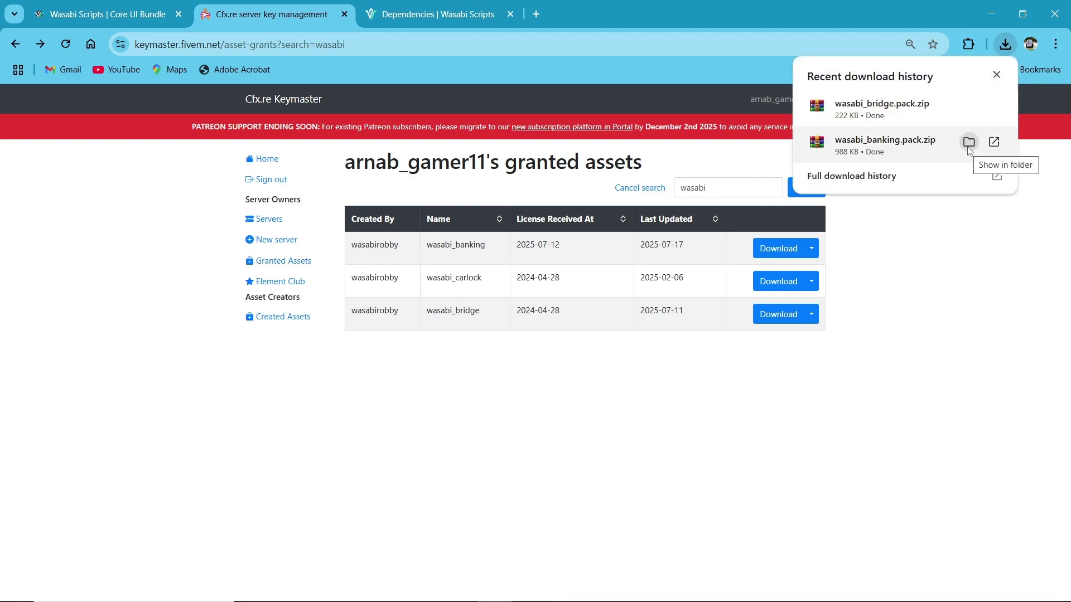
- Extract wasabi_bridge.pack.zip and wasabi_banking.pack.zip into their own folders
{"action": "left_click", "coordinate": [969, 143]}
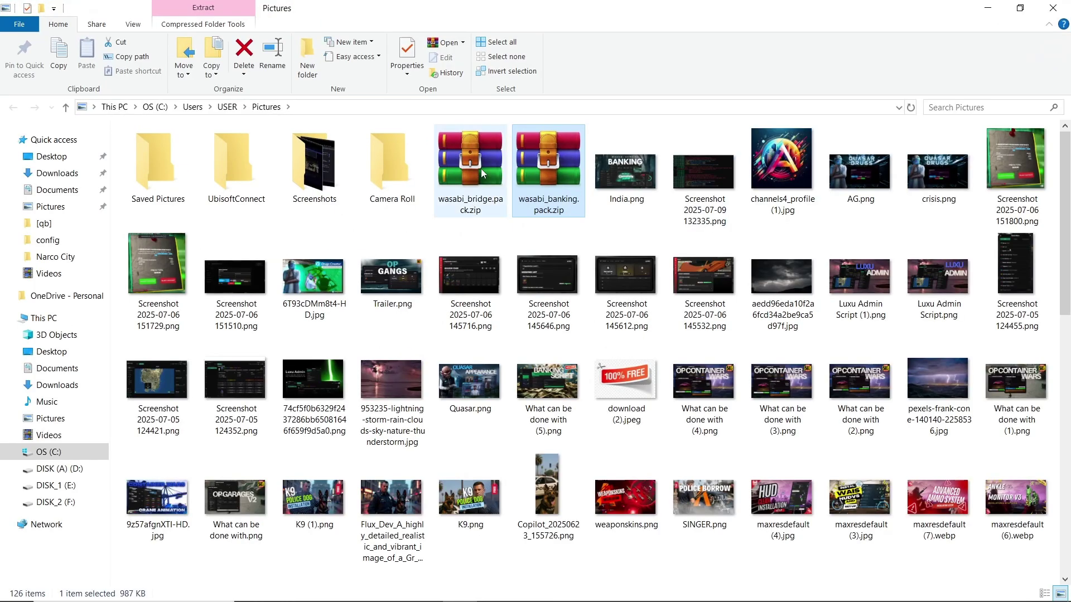
{"action": "left_click", "coordinate": [481, 169], "text": "ctrl"}
{"action": "left_click", "coordinate": [541, 170], "text": "ctrl"}
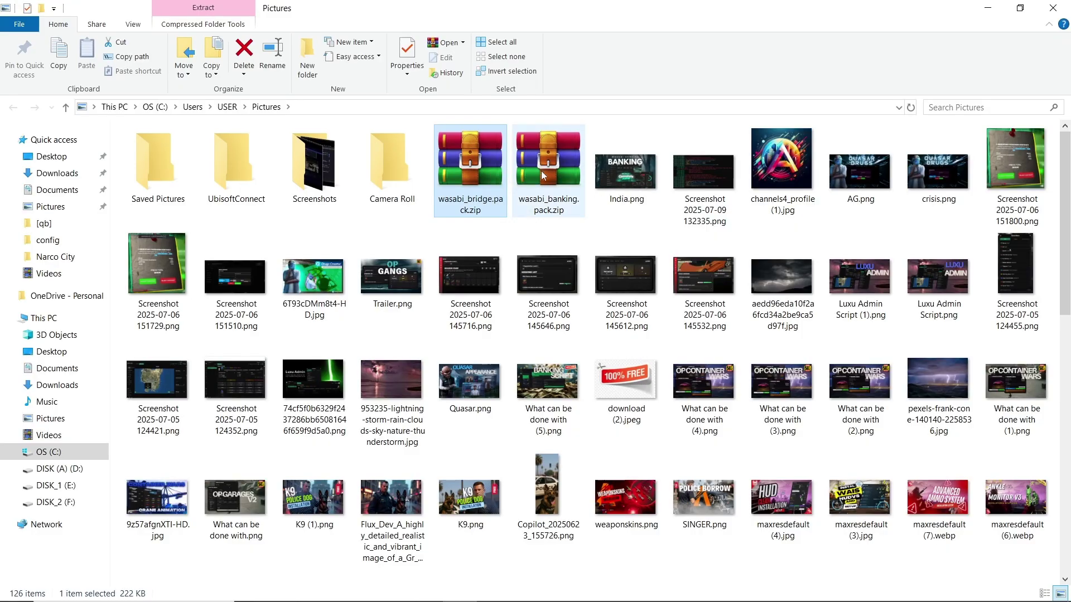
{"action": "right_click", "coordinate": [494, 162]}
{"action": "left_click", "coordinate": [530, 283]}
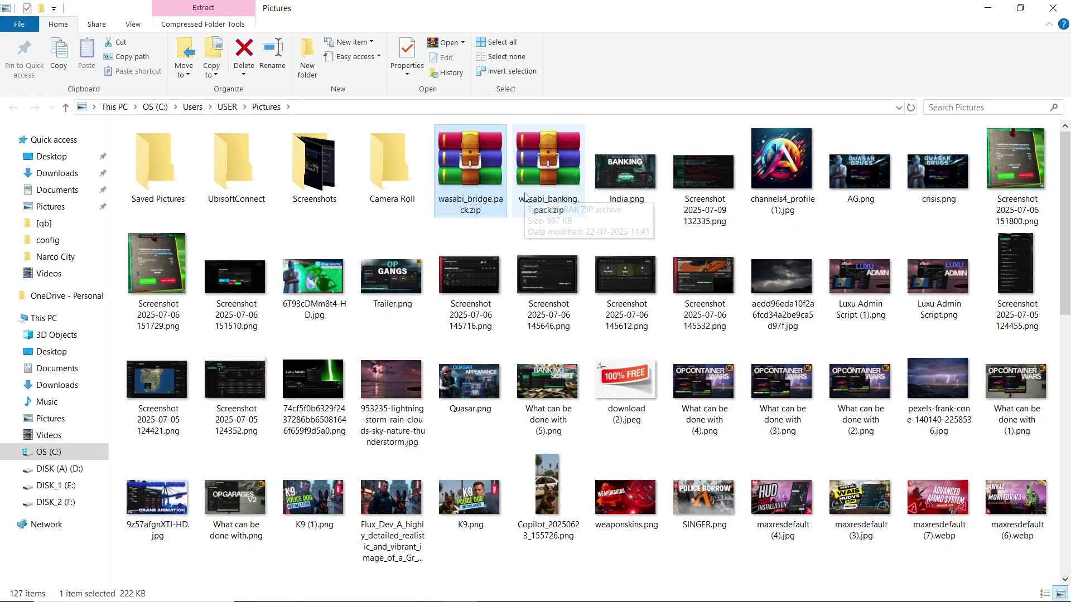
{"action": "right_click", "coordinate": [524, 196]}
{"action": "left_click", "coordinate": [564, 291]}
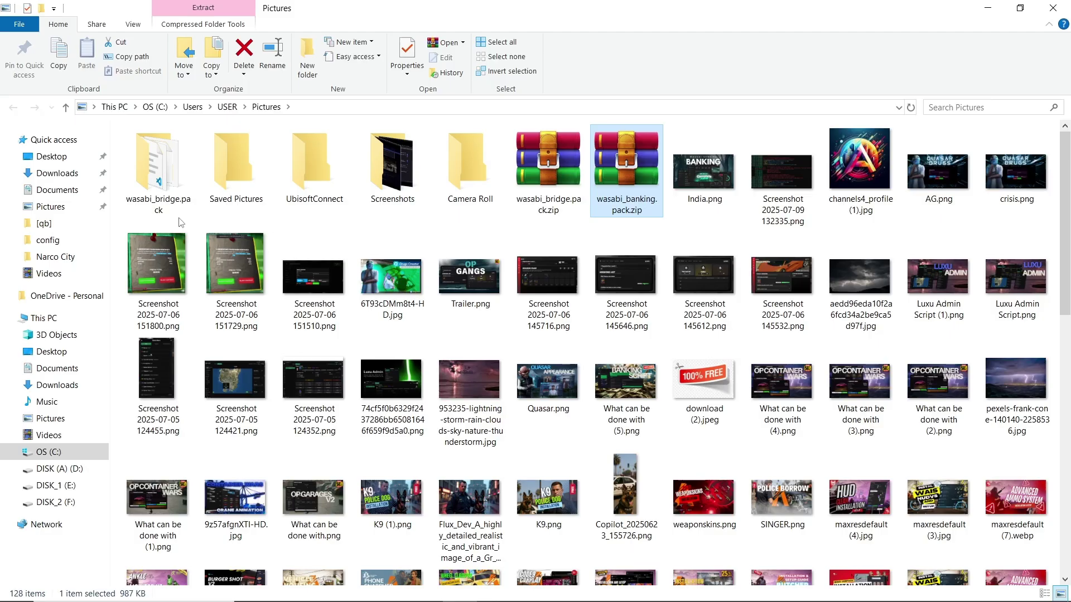
- Paste the extracted wasabi_banking.pack and wasabi_bridge.pack folders into Narco City\resources
{"action": "left_click", "coordinate": [201, 189]}
{"action": "left_click", "coordinate": [159, 170], "text": "ctrl"}
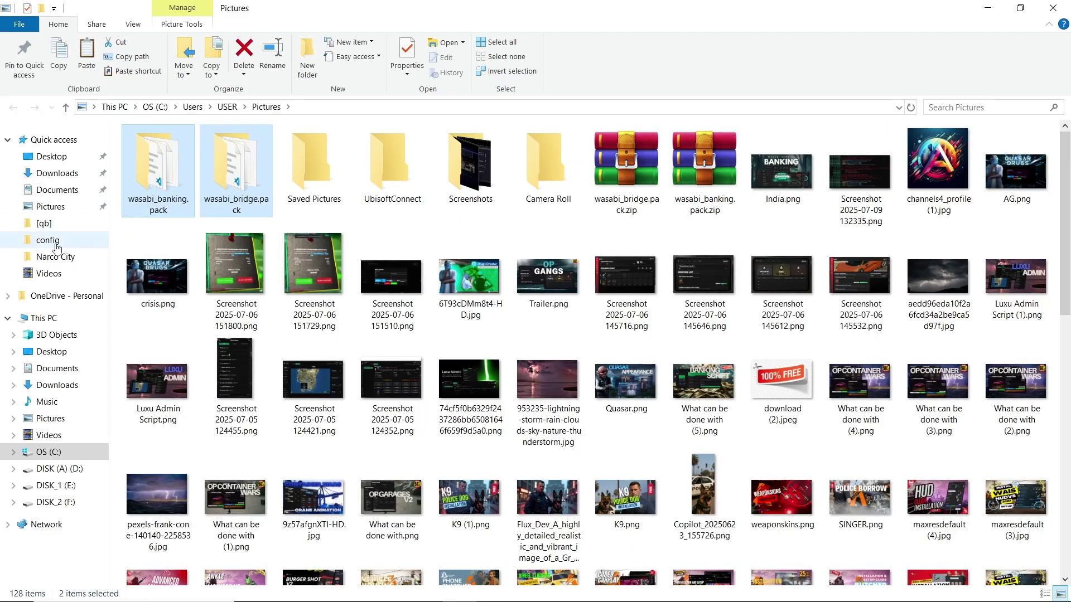
{"action": "left_click", "coordinate": [56, 256]}
{"action": "double_click", "coordinate": [184, 181]}
{"action": "key", "text": "alt+Left"}
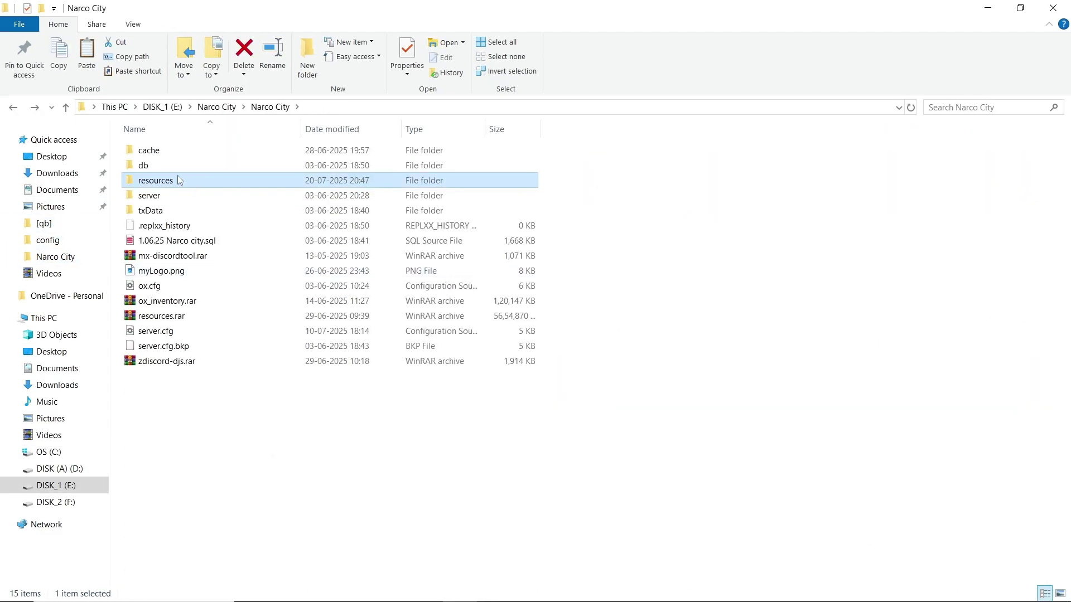
{"action": "double_click", "coordinate": [179, 180]}
{"action": "key", "text": "ctrl+v"}
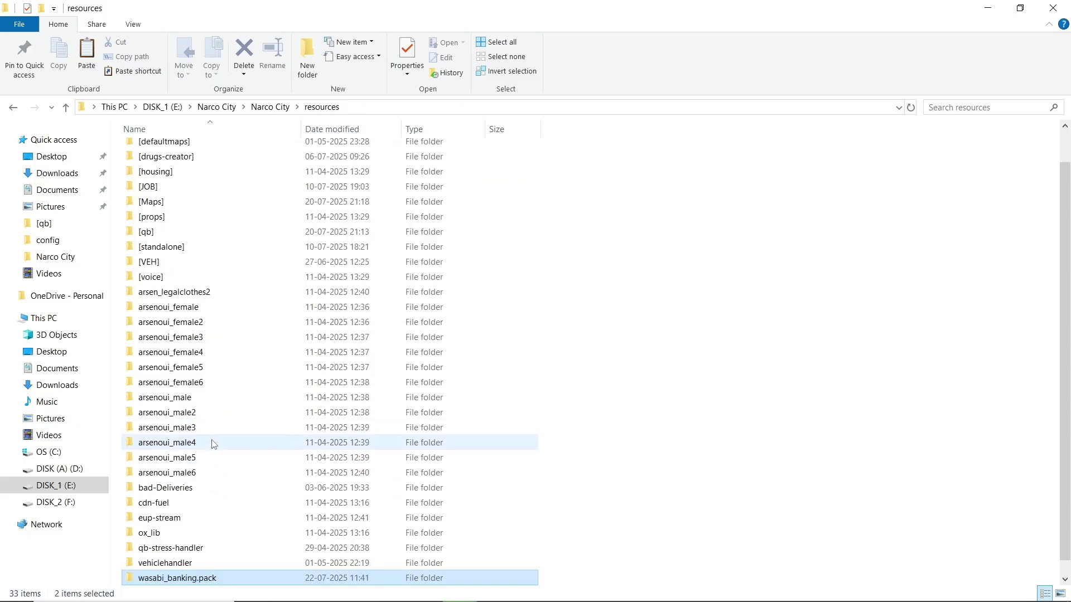
{"action": "scroll", "coordinate": [223, 562], "scroll_direction": "down", "scroll_amount": 1}
- Rename wasabi_banking.pack to wasabi_banking and start renaming wasabi_bridge.pack
{"action": "left_click", "coordinate": [240, 563]}
{"action": "double_click", "coordinate": [230, 564]}
{"action": "key", "text": "alt+Left"}
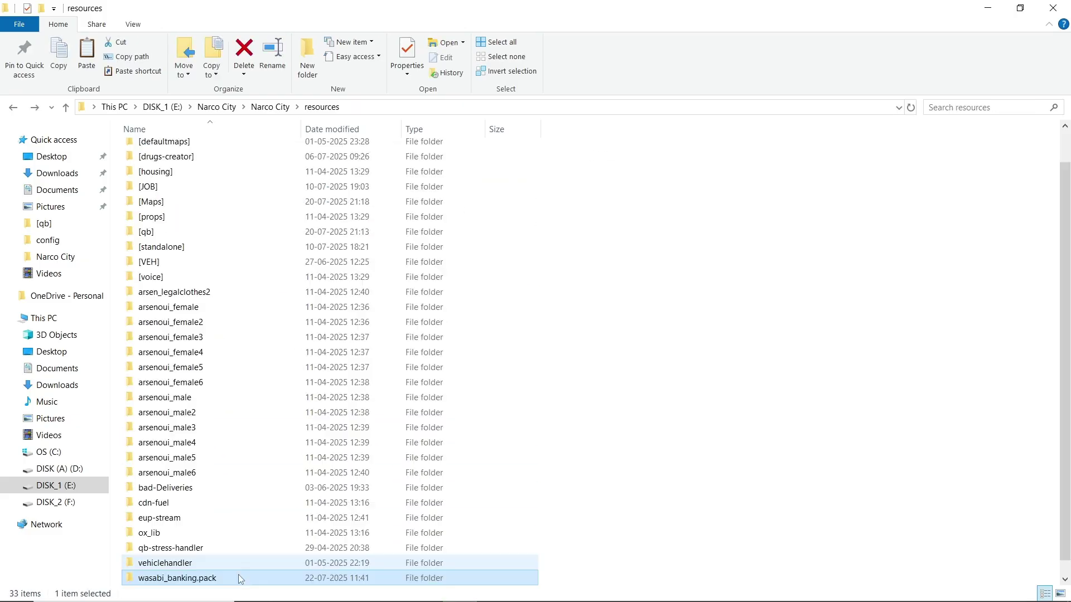
{"action": "left_click", "coordinate": [215, 577]}
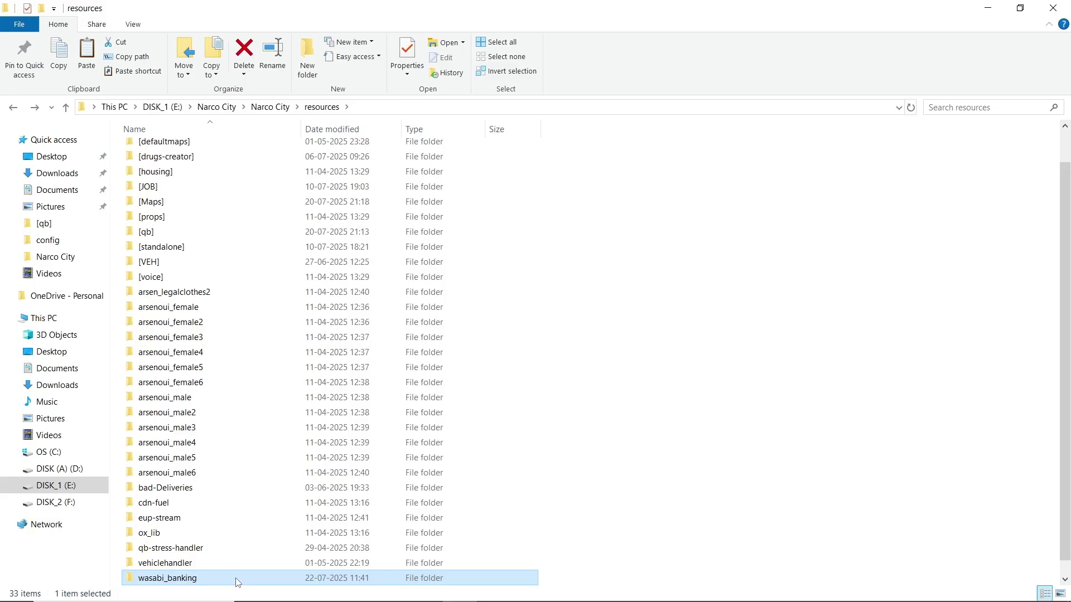
{"action": "key", "text": "Down"}
{"action": "key", "text": "F2"}
- Finish renaming wasabi_bridge and open wasabi_banking's README.md
{"action": "key", "text": "Return"}
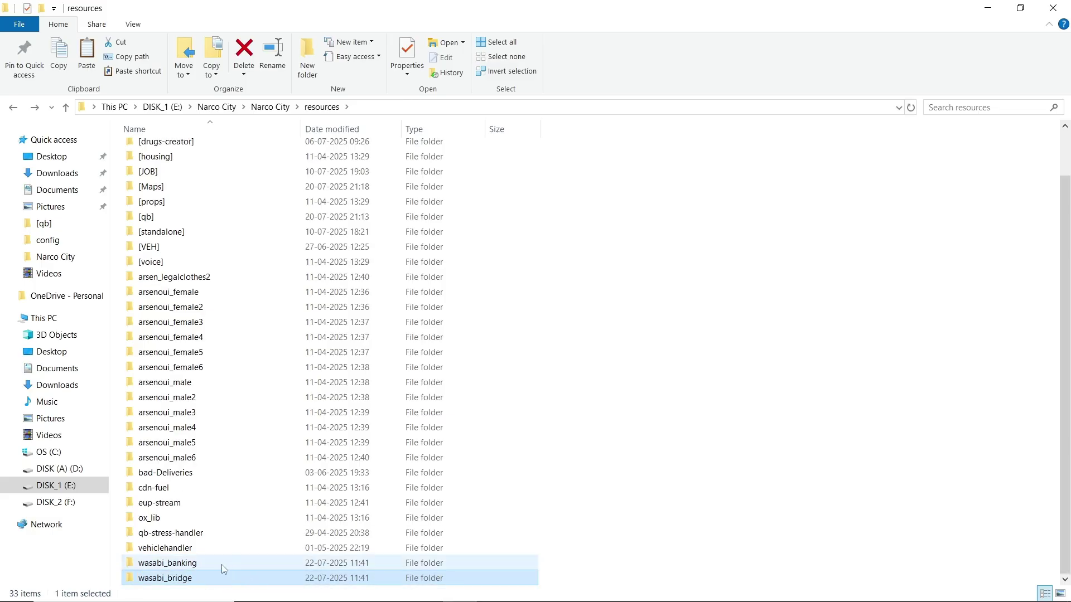
{"action": "double_click", "coordinate": [222, 564]}
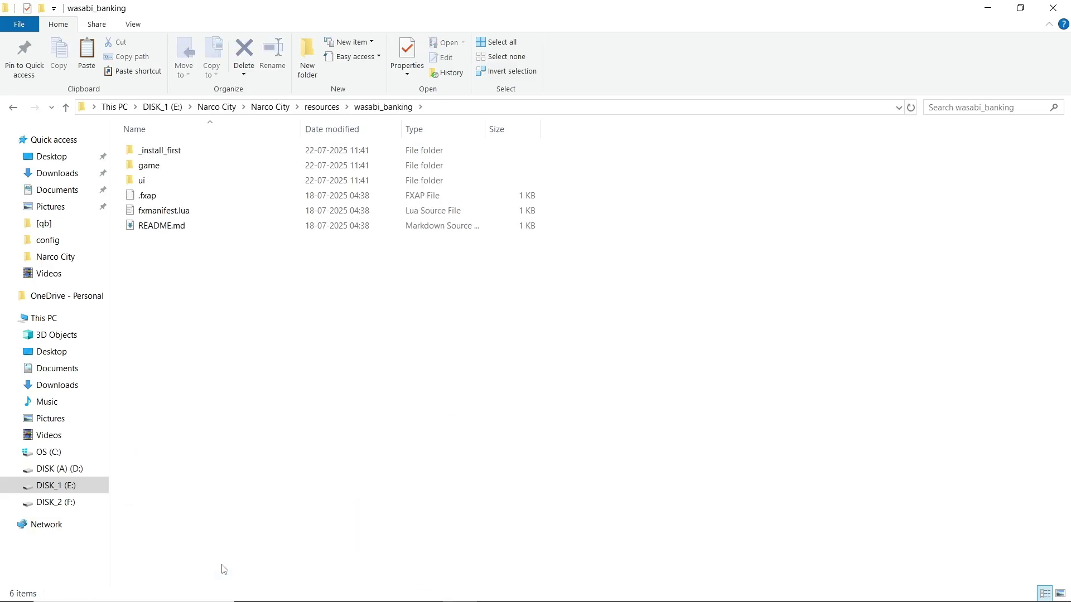
{"action": "left_click", "coordinate": [180, 233]}
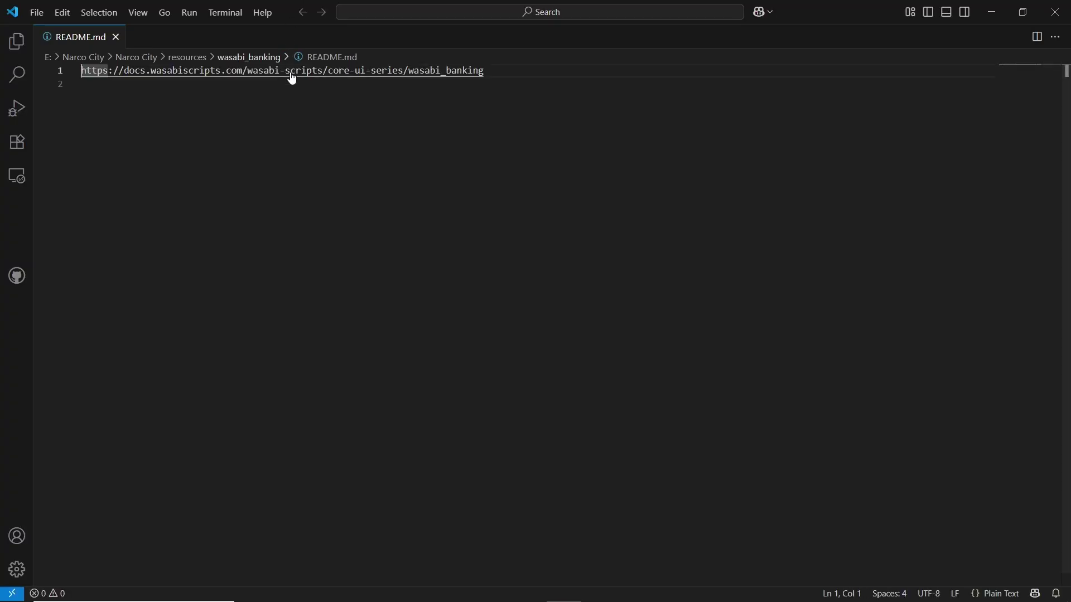
- Switch to the 'Dependencies | Wasabi Scripts' docs tab in Chrome
{"action": "left_click", "coordinate": [992, 12]}
{"action": "key", "text": "alt+Tab"}
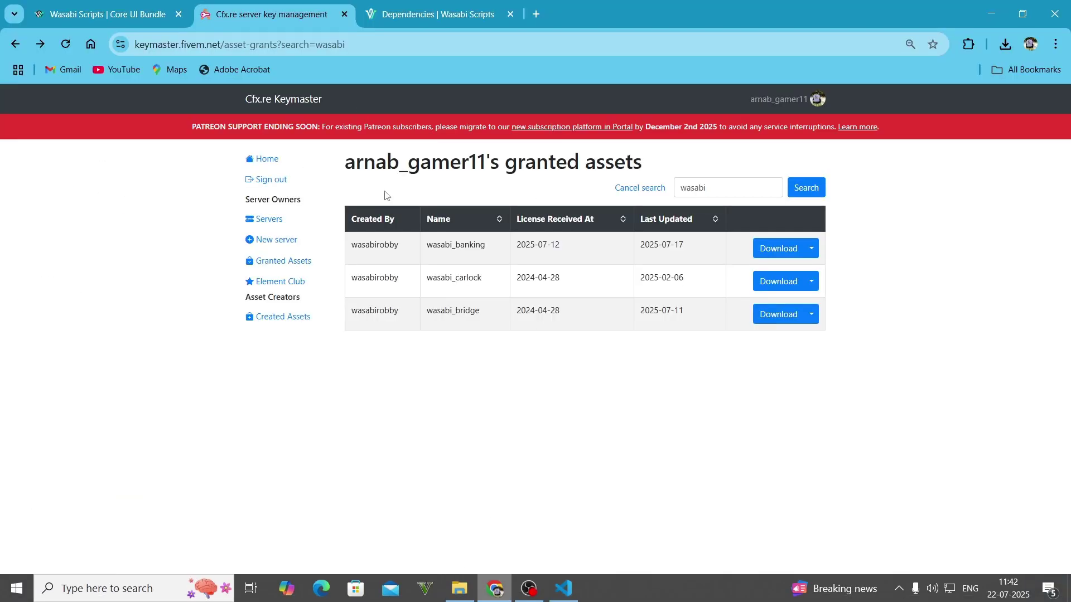
{"action": "key", "text": "ctrl+Tab"}
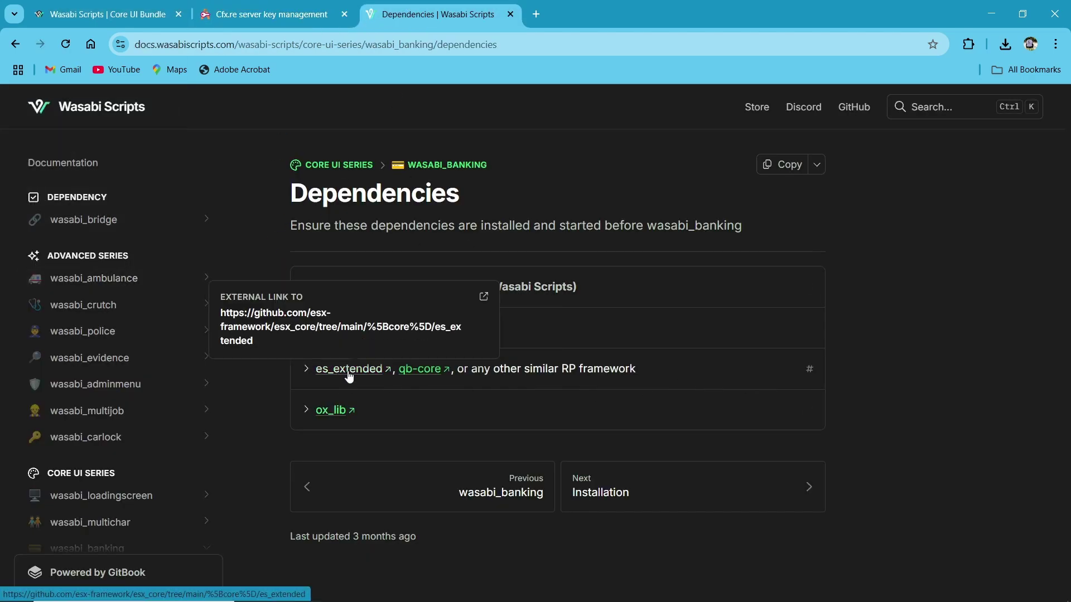
- On the Installation page, expand QBCore and copy the ChangePlayerAccount code snippet
{"action": "scroll", "coordinate": [158, 435], "scroll_direction": "down", "scroll_amount": 6}
{"action": "scroll", "coordinate": [158, 435], "scroll_direction": "up", "scroll_amount": 3}
{"action": "left_click", "coordinate": [106, 458]}
{"action": "scroll", "coordinate": [414, 395], "scroll_direction": "down", "scroll_amount": 4}
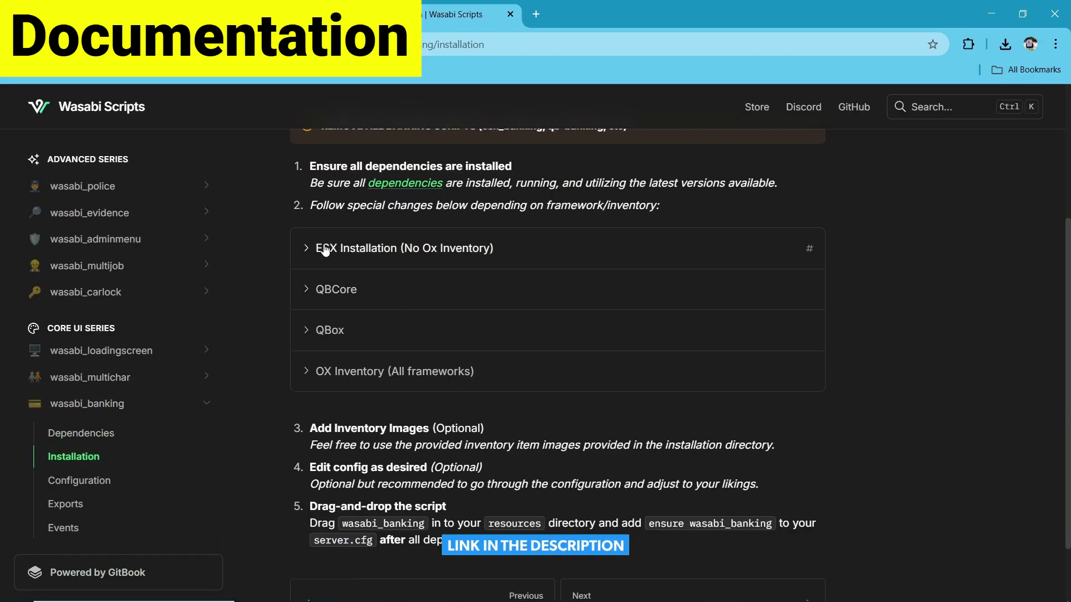
{"action": "left_click", "coordinate": [308, 292]}
{"action": "scroll", "coordinate": [466, 325], "scroll_direction": "down", "scroll_amount": 4}
{"action": "scroll", "coordinate": [466, 325], "scroll_direction": "up", "scroll_amount": 4}
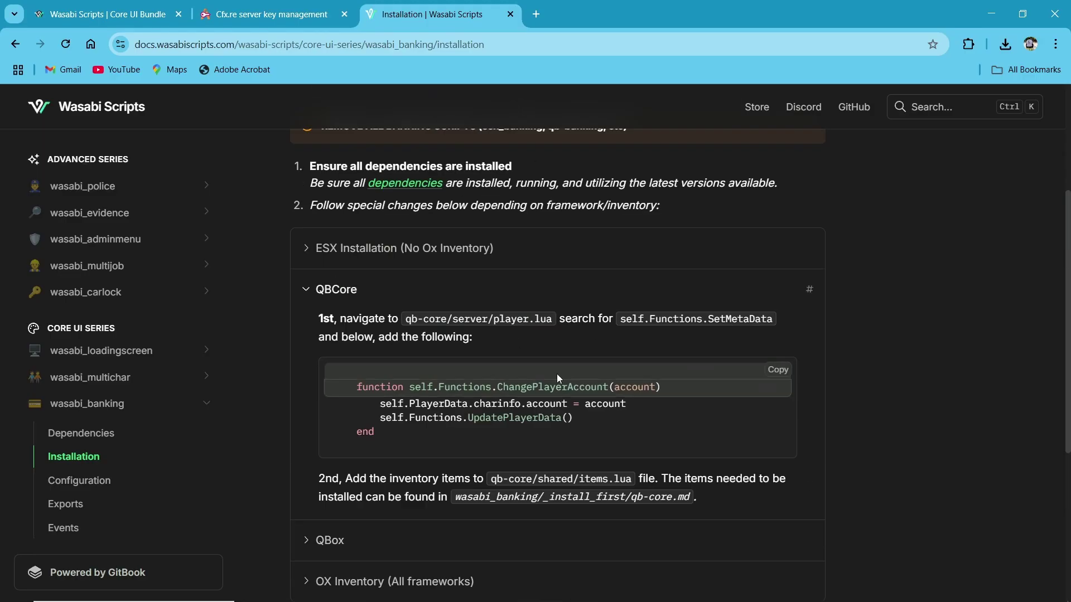
{"action": "left_click", "coordinate": [773, 379]}
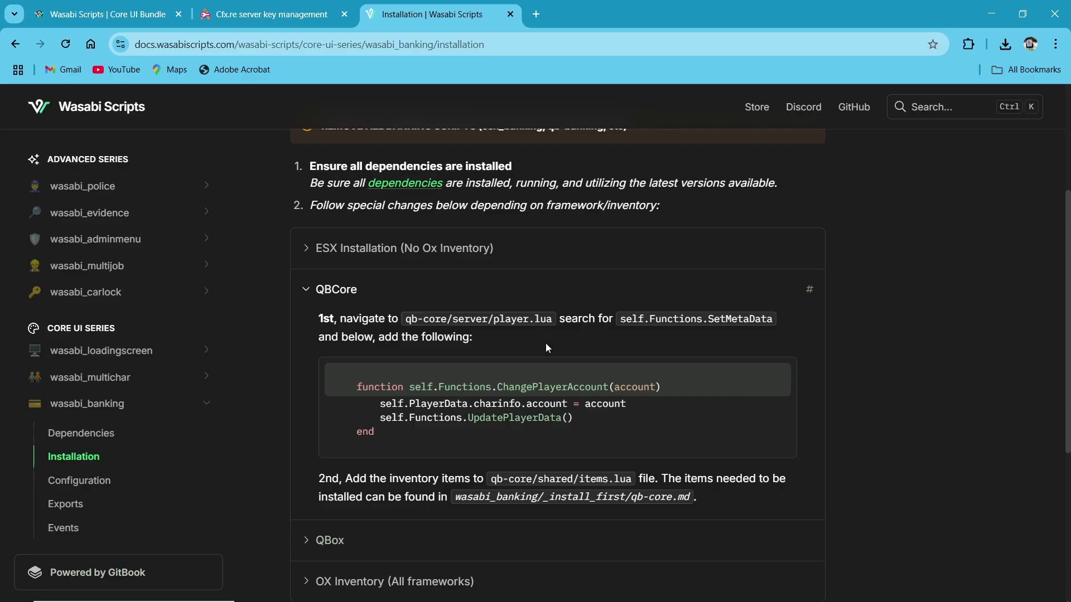
- Copy the self.Functions.SetMetaData search term and go to the server's resources folder
{"action": "right_click", "coordinate": [758, 332]}
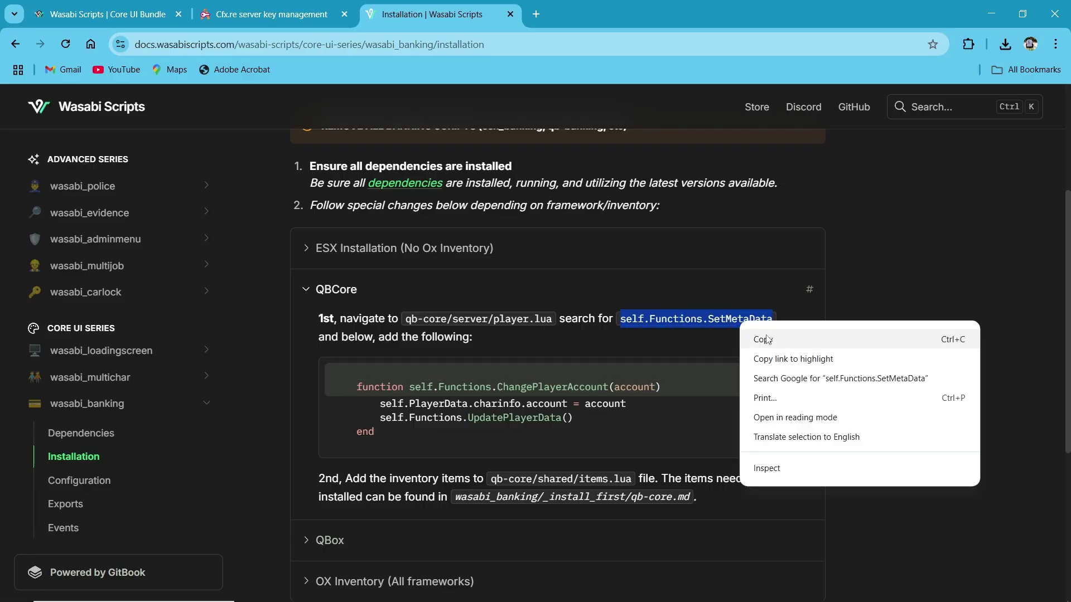
{"action": "left_click", "coordinate": [767, 333]}
{"action": "left_click", "coordinate": [288, 590]}
{"action": "key", "text": "alt+Up"}
- Open qb-core/server/player.lua and search for self.Functions.SetMetaData
{"action": "double_click", "coordinate": [146, 231]}
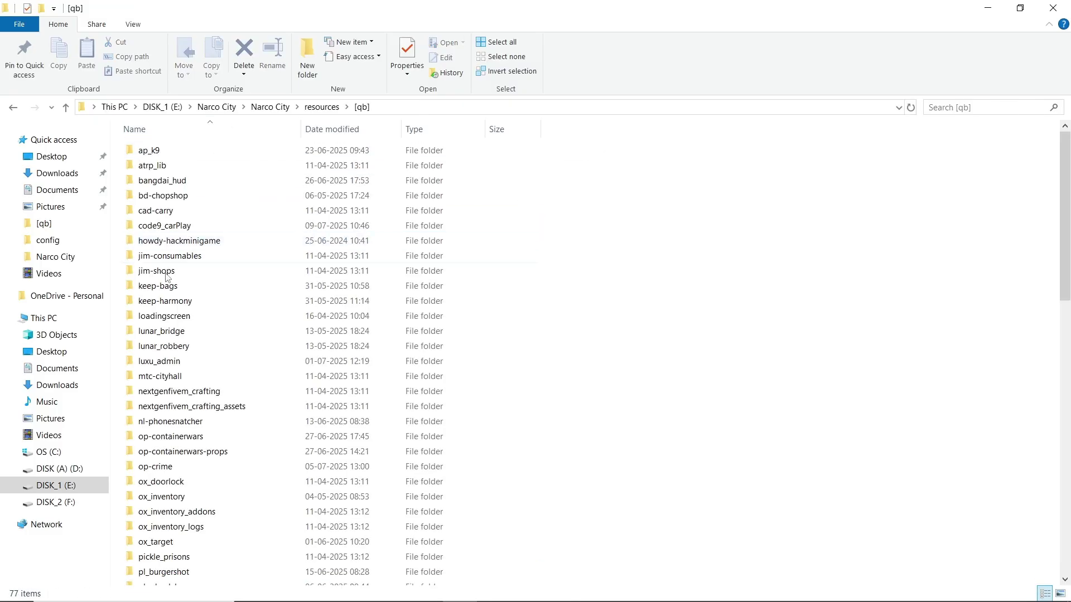
{"action": "scroll", "coordinate": [167, 443], "scroll_direction": "down", "scroll_amount": 3}
{"action": "double_click", "coordinate": [161, 443]}
{"action": "double_click", "coordinate": [164, 214]}
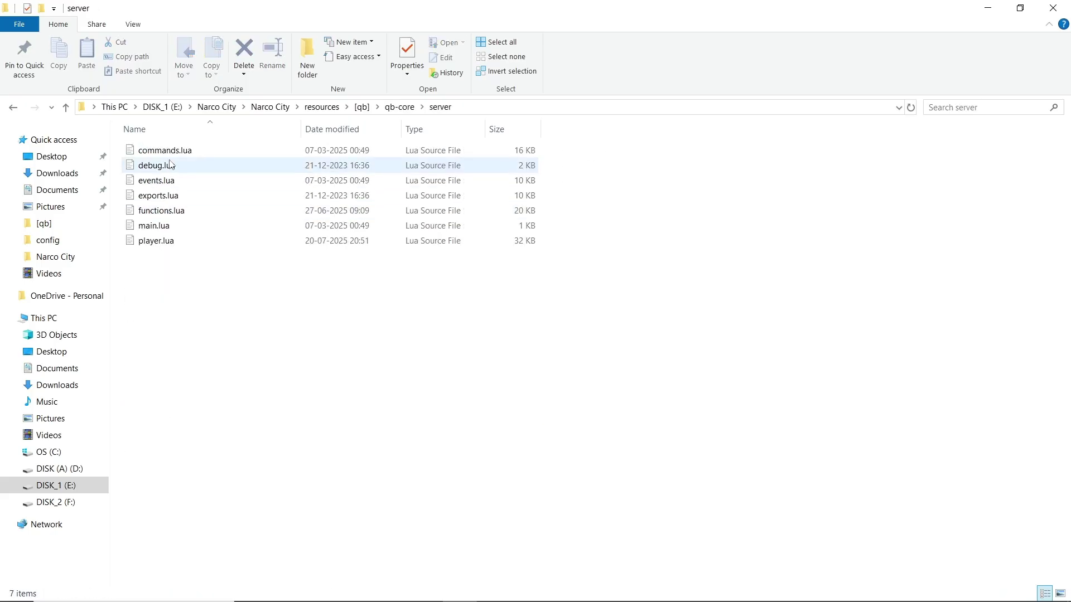
{"action": "double_click", "coordinate": [167, 240]}
{"action": "key", "text": "ctrl+f"}
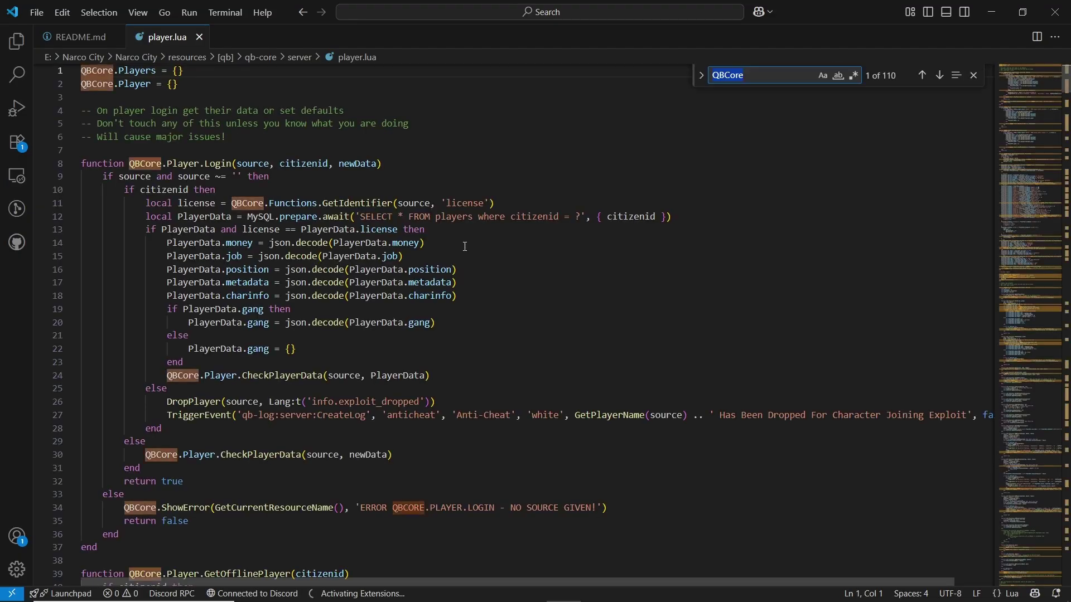
{"action": "key", "text": "ctrl+v"}
{"action": "scroll", "coordinate": [175, 433], "scroll_direction": "down", "scroll_amount": 2}
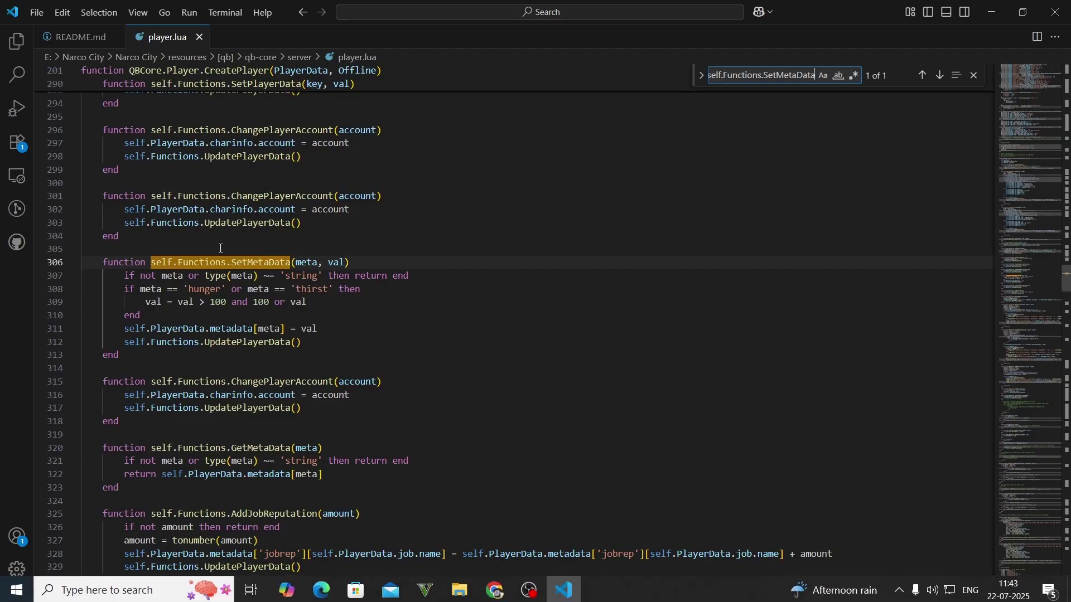
{"action": "left_click_drag", "start_coordinate": [120, 421], "coordinate": [104, 383]}
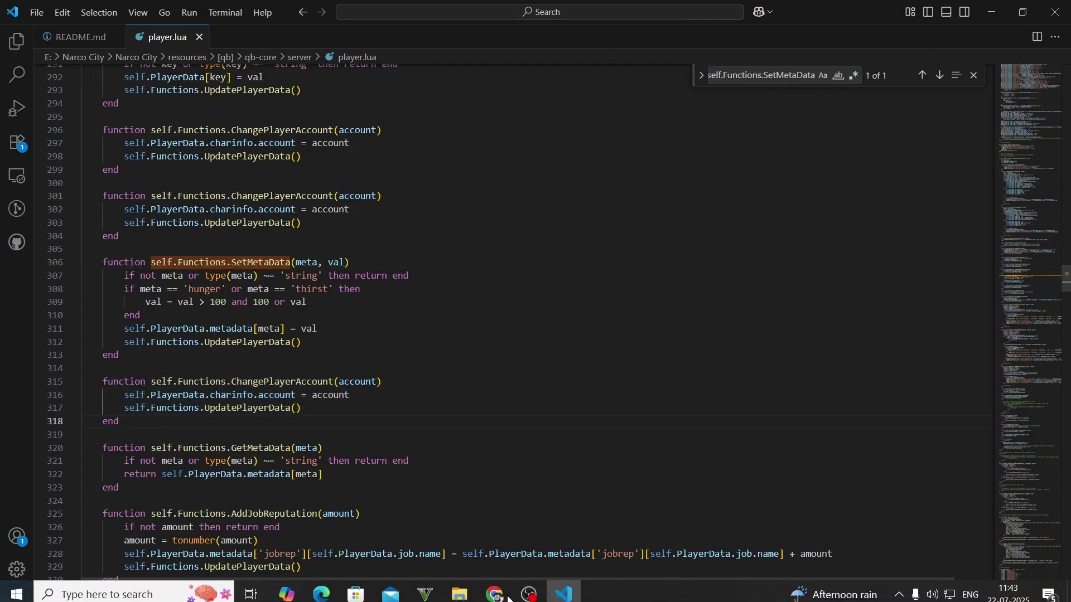
- Paste the ChangePlayerAccount function below SetMetaData at lines 315–318, undoing the duplicate paste
{"action": "left_click", "coordinate": [494, 590]}
{"action": "left_click", "coordinate": [778, 370]}
{"action": "key", "text": "alt+Tab"}
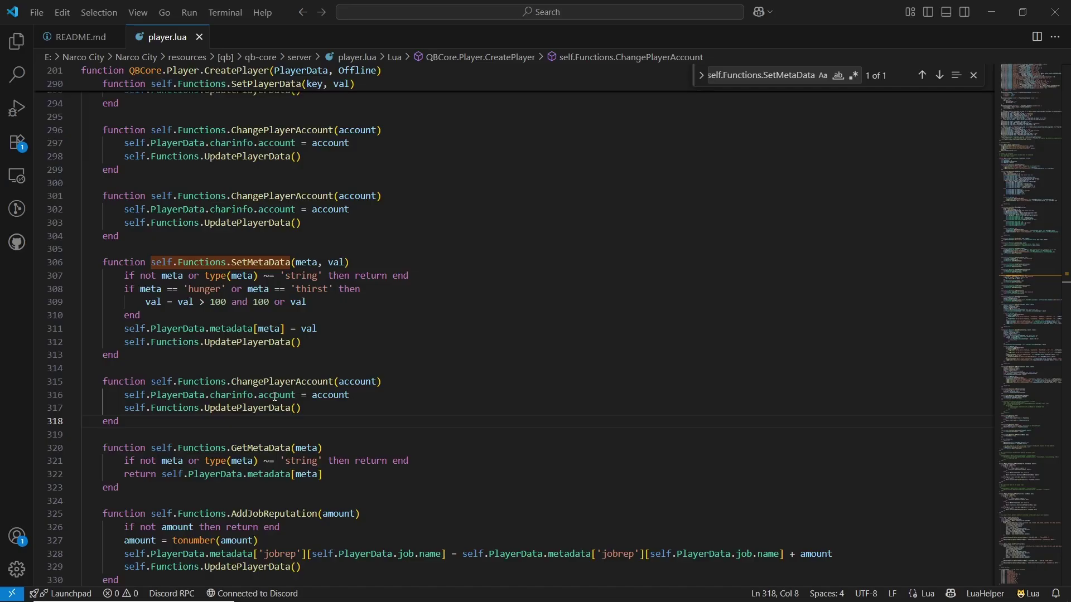
{"action": "key", "text": "ctrl+v"}
{"action": "left_click_drag", "start_coordinate": [134, 427], "coordinate": [103, 383]}
{"action": "key", "text": "ctrl+v"}
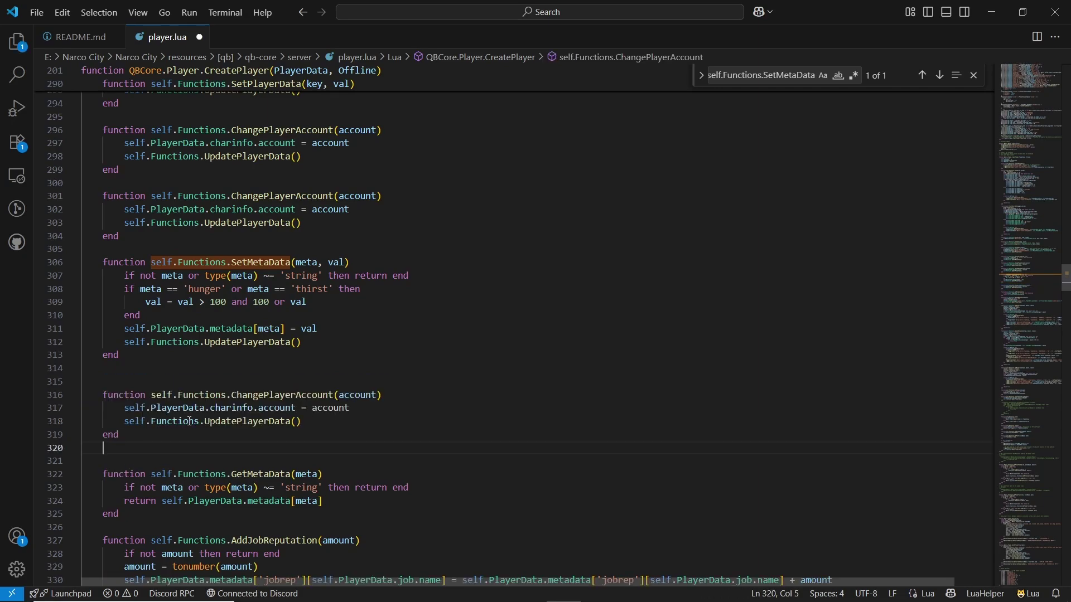
{"action": "key", "text": "ctrl+z"}
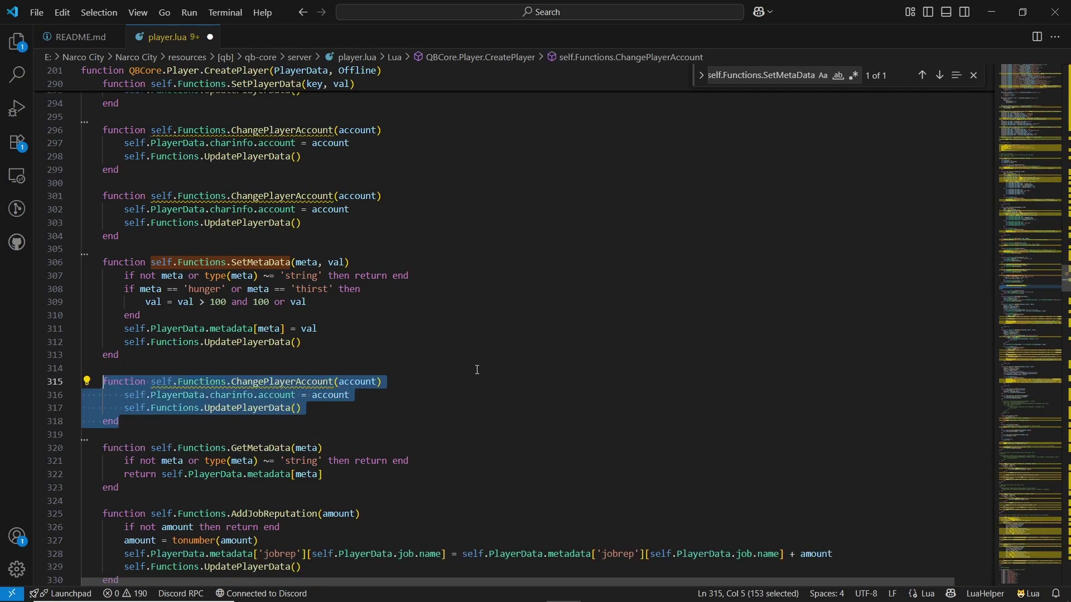
{"action": "left_click", "coordinate": [991, 12]}
{"action": "scroll", "coordinate": [338, 351], "scroll_direction": "down", "scroll_amount": 3}
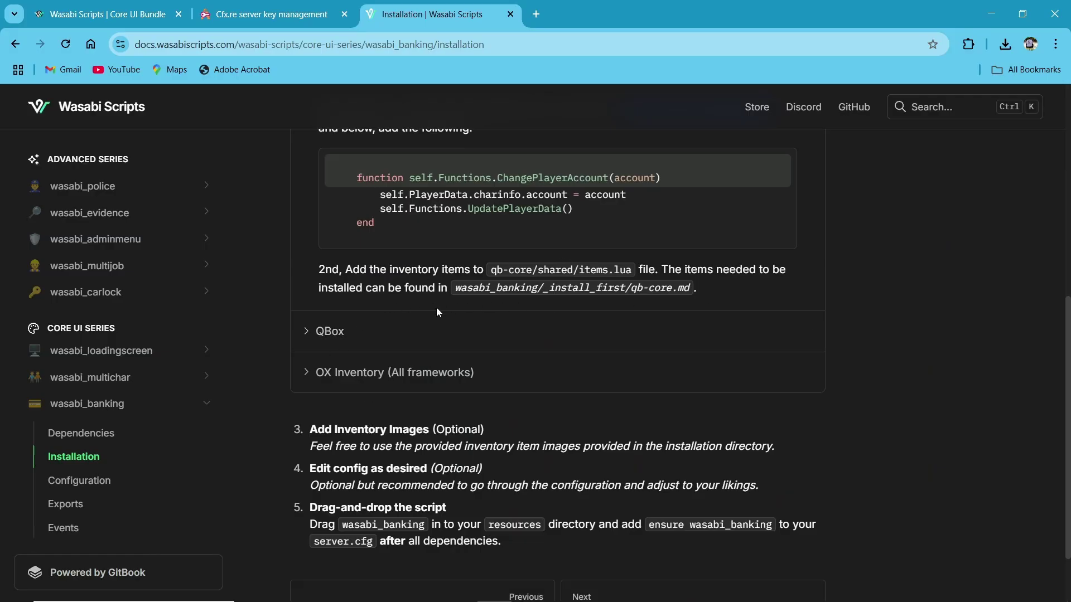
- Expand 'OX Inventory (All frameworks)' to show the transactionsreceipt item snippet
{"action": "left_click", "coordinate": [422, 379]}
{"action": "scroll", "coordinate": [474, 372], "scroll_direction": "down", "scroll_amount": 3}
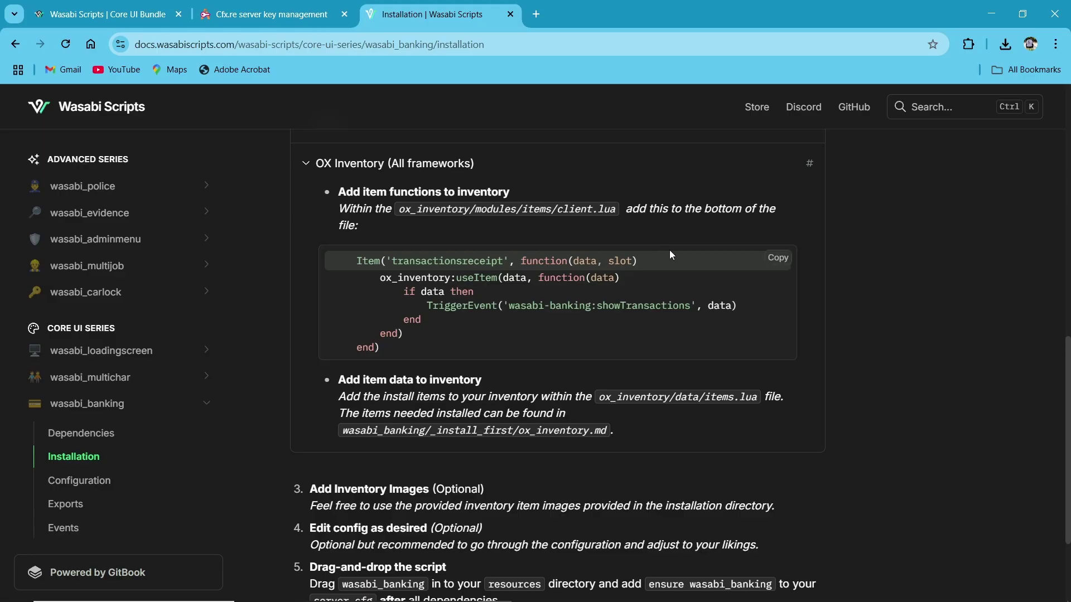
{"action": "mouse_move", "coordinate": [496, 600]}
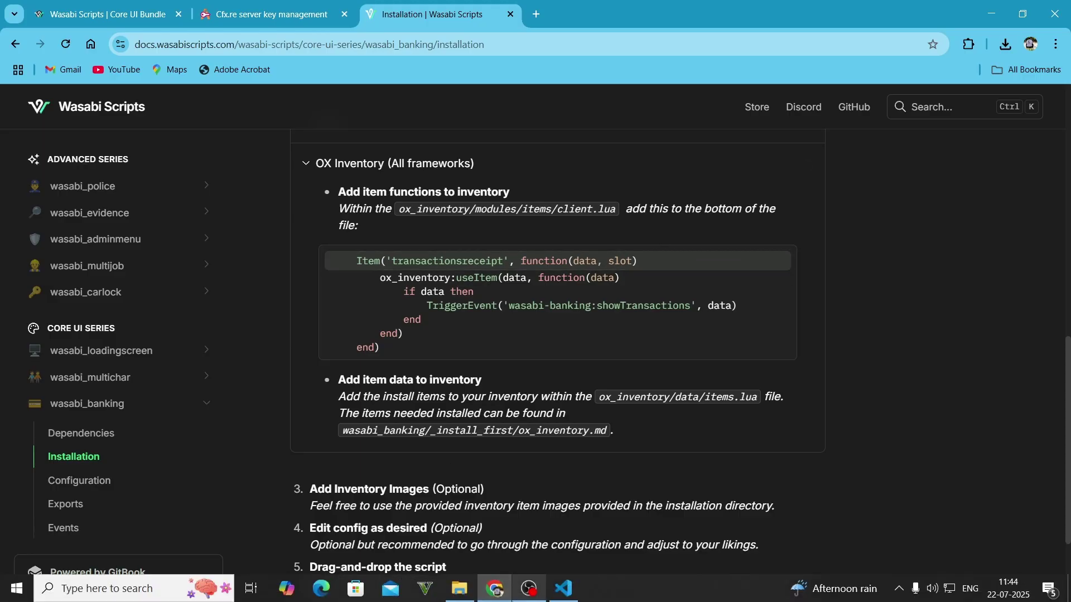
- Open ox_inventory/modules/items/client.lua from the [qb] folder in the code editor
{"action": "left_click", "coordinate": [474, 599]}
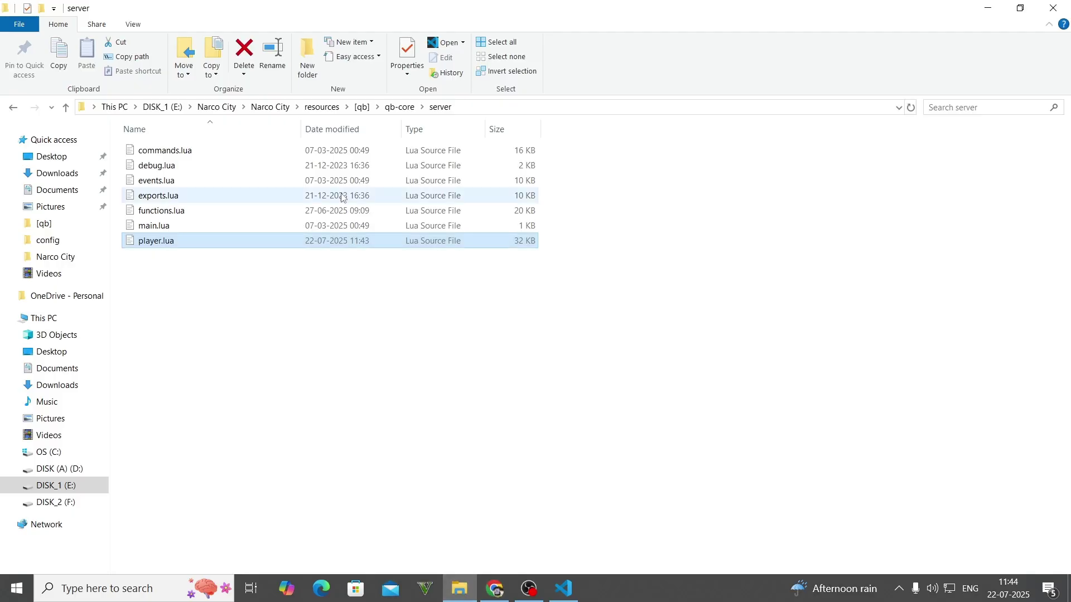
{"action": "key", "text": "alt+Up"}
{"action": "key", "text": "alt+Up"}
{"action": "double_click", "coordinate": [167, 496]}
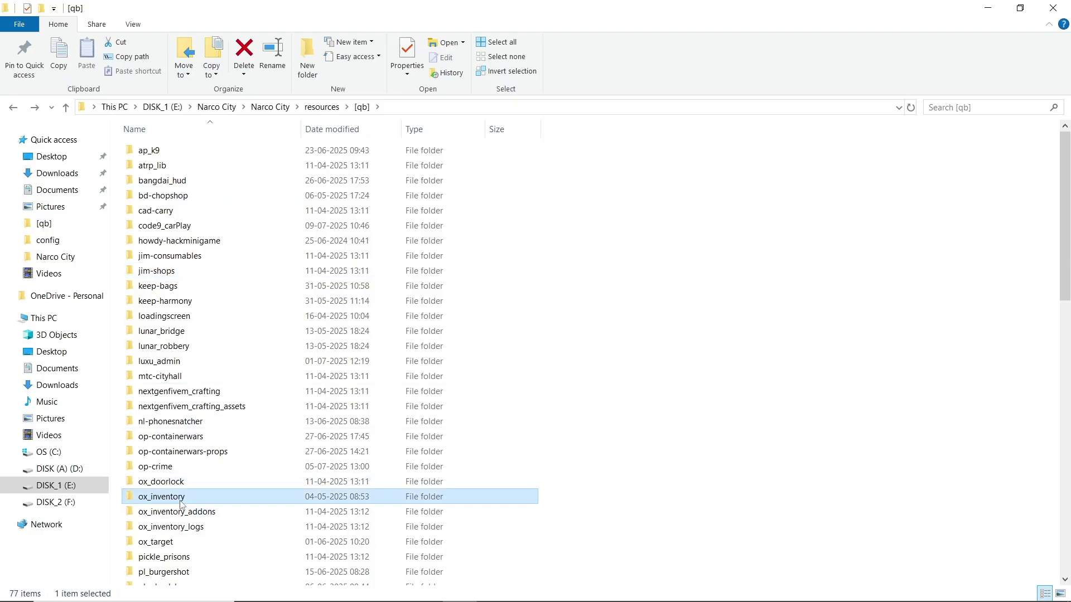
{"action": "double_click", "coordinate": [178, 181]}
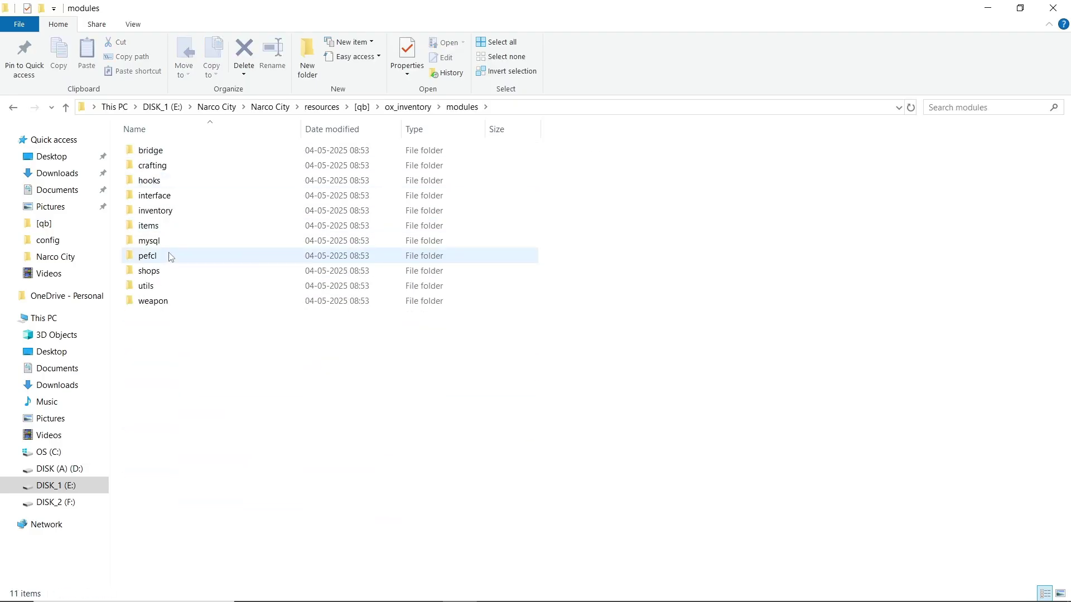
{"action": "double_click", "coordinate": [168, 227]}
{"action": "double_click", "coordinate": [179, 151]}
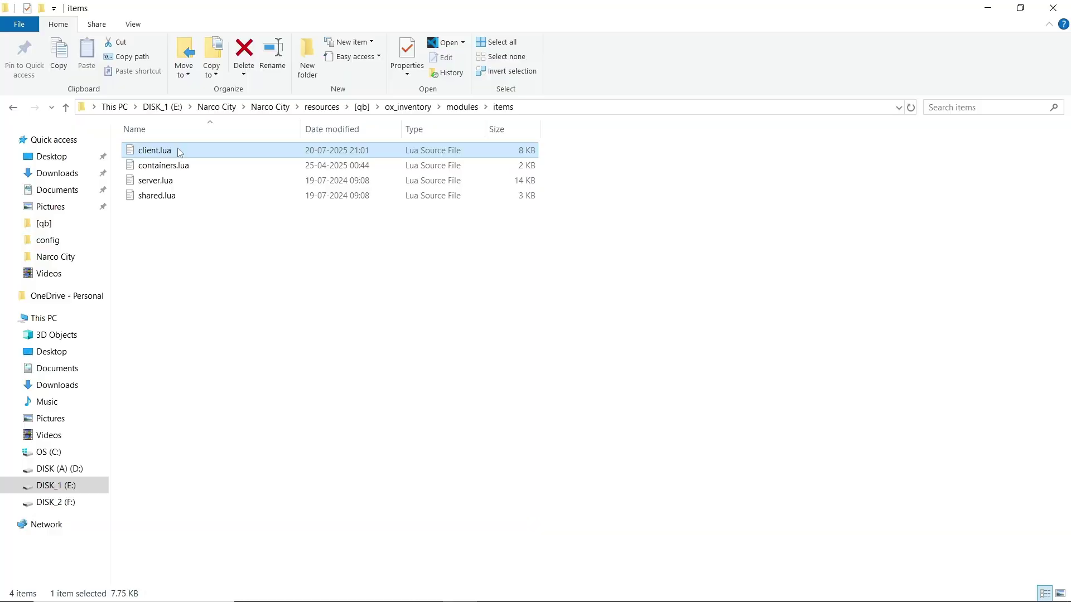
{"action": "key", "text": "ctrl+f"}
- Check that client.lua already defines the transactionsreceipt item at lines 221–227, then return to File Explorer
{"action": "key", "text": "BackSpace"}
{"action": "left_click", "coordinate": [1062, 361]}
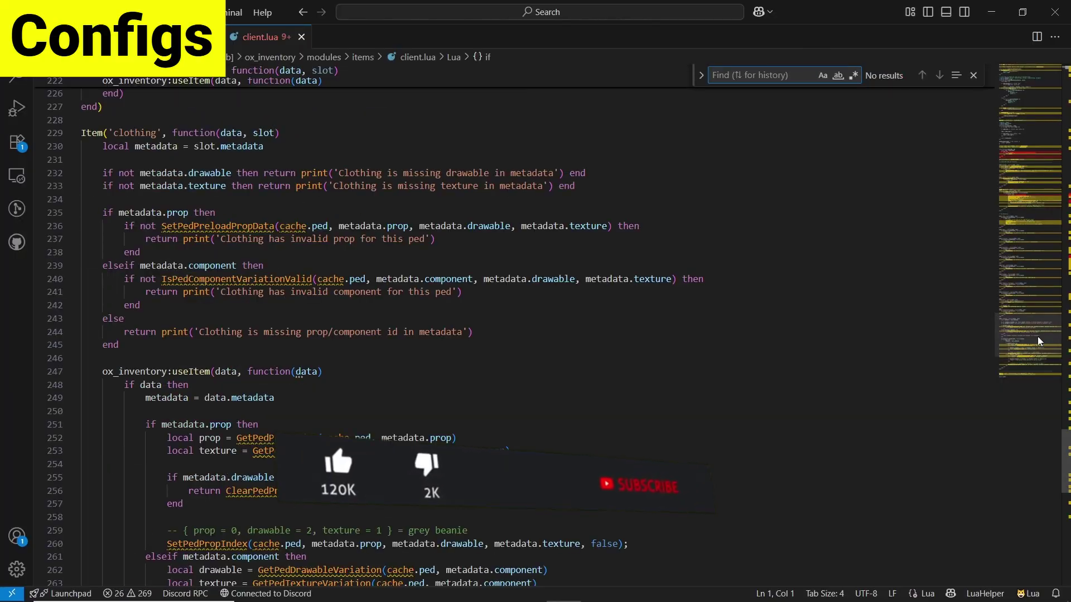
{"action": "scroll", "coordinate": [372, 241], "scroll_direction": "up", "scroll_amount": 9}
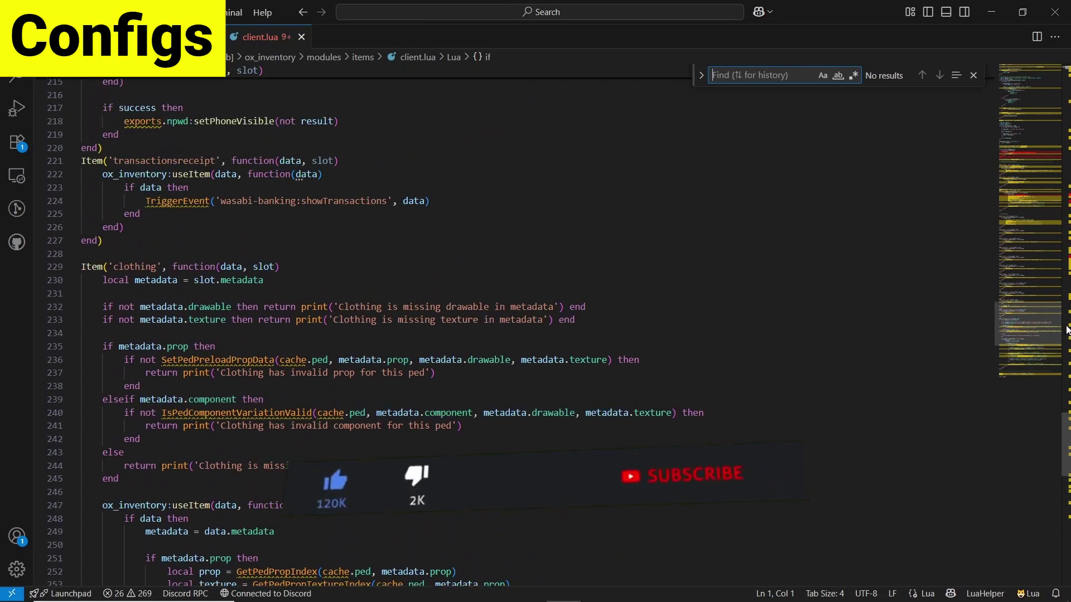
{"action": "left_click_drag", "start_coordinate": [372, 241], "coordinate": [84, 164]}
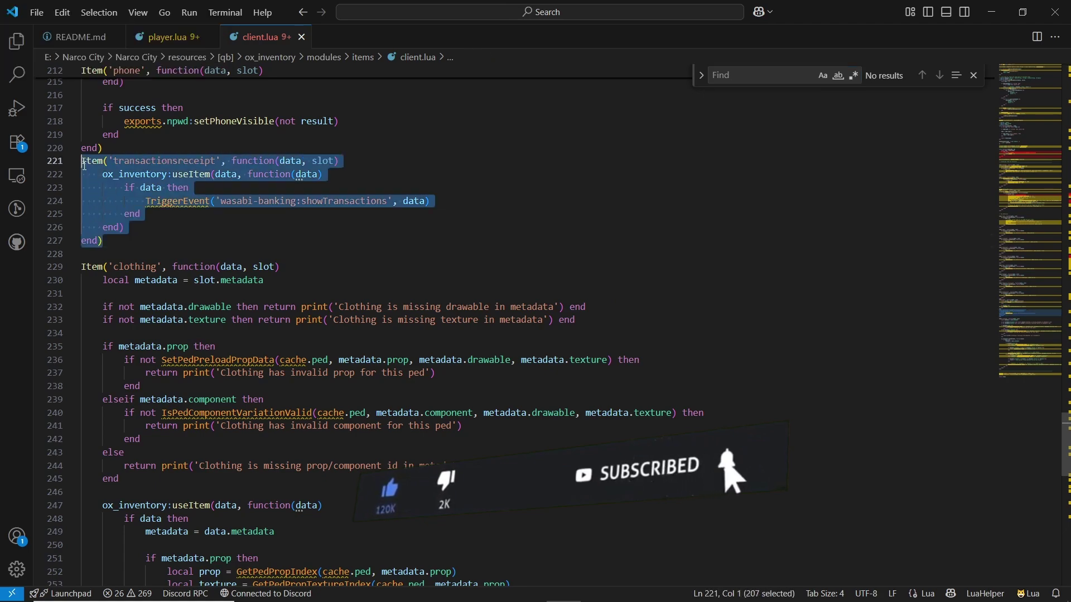
{"action": "left_click_drag", "start_coordinate": [434, 202], "coordinate": [83, 162]}
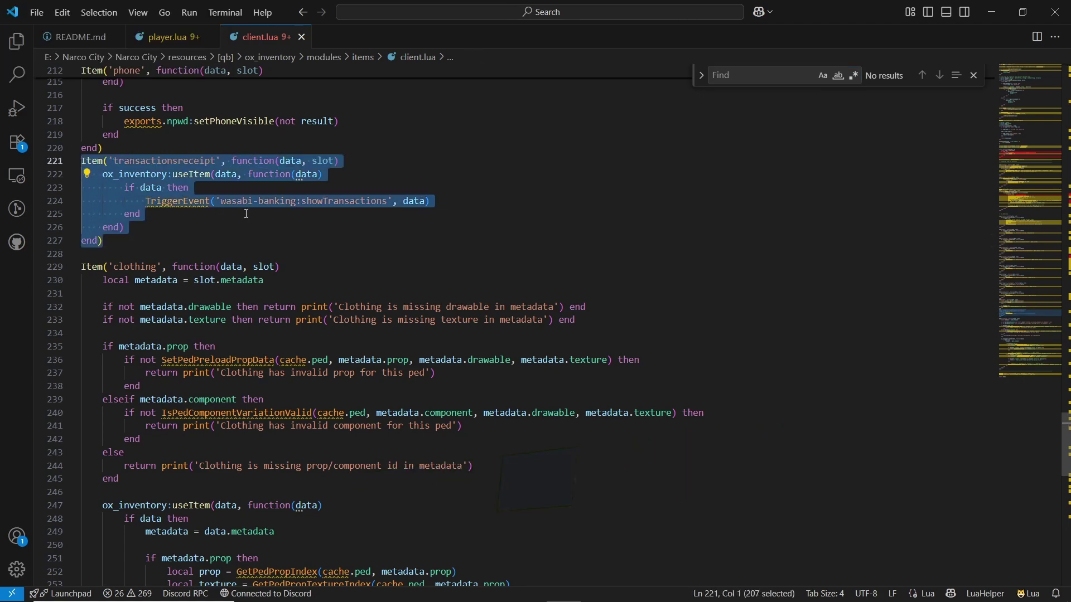
{"action": "double_click", "coordinate": [253, 203]}
{"action": "left_click", "coordinate": [458, 588]}
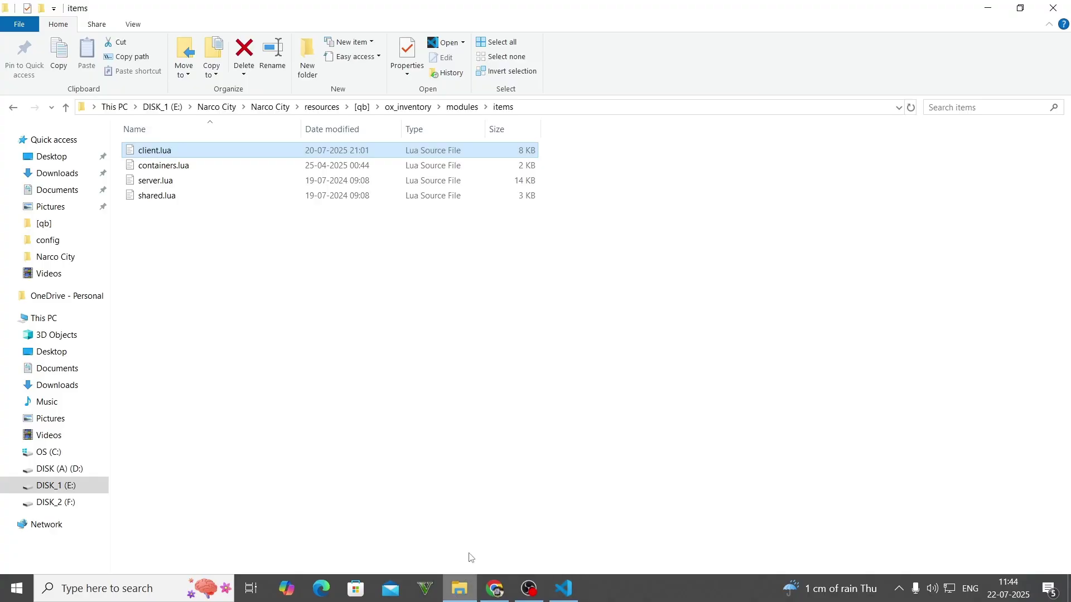
- Show the wasabi_banking Configuration docs with View Configuration expanded, and move File Explorer up to resources
{"action": "left_click", "coordinate": [494, 588]}
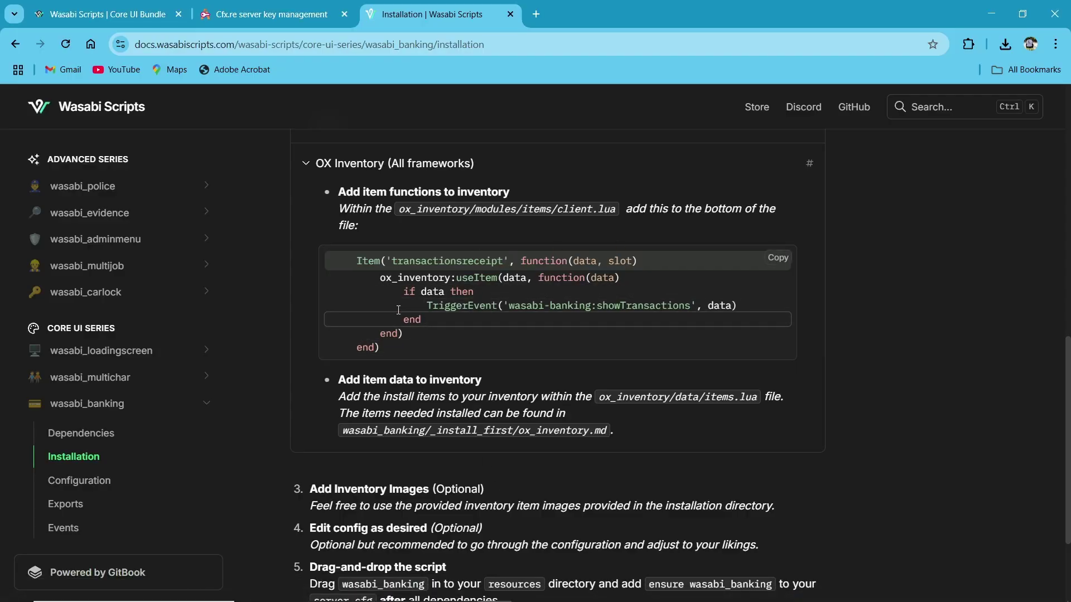
{"action": "scroll", "coordinate": [401, 473], "scroll_direction": "down", "scroll_amount": 3}
{"action": "left_click", "coordinate": [81, 480]}
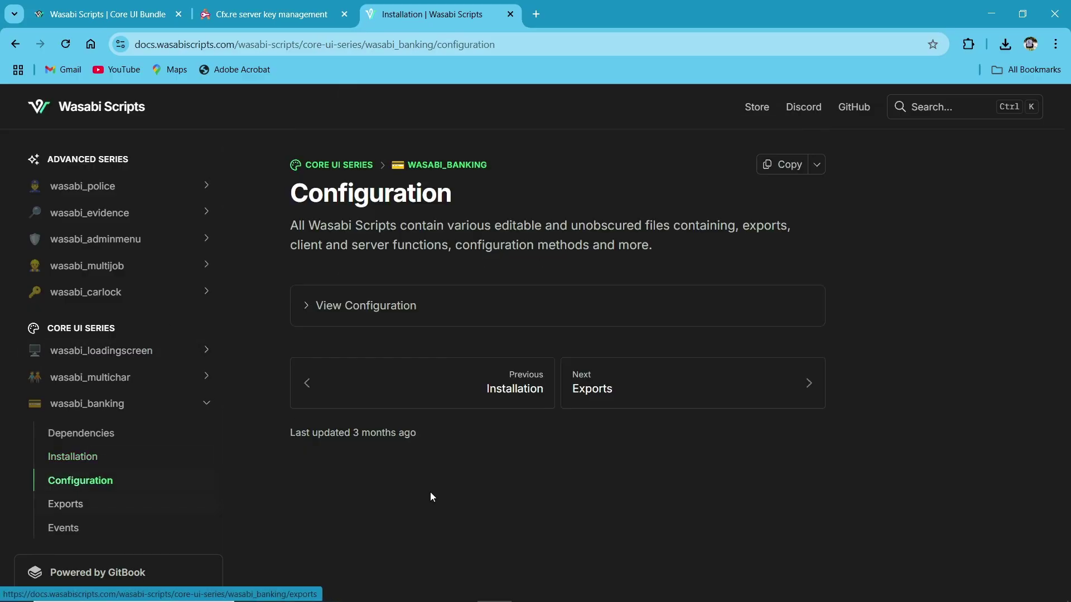
{"action": "left_click", "coordinate": [402, 324]}
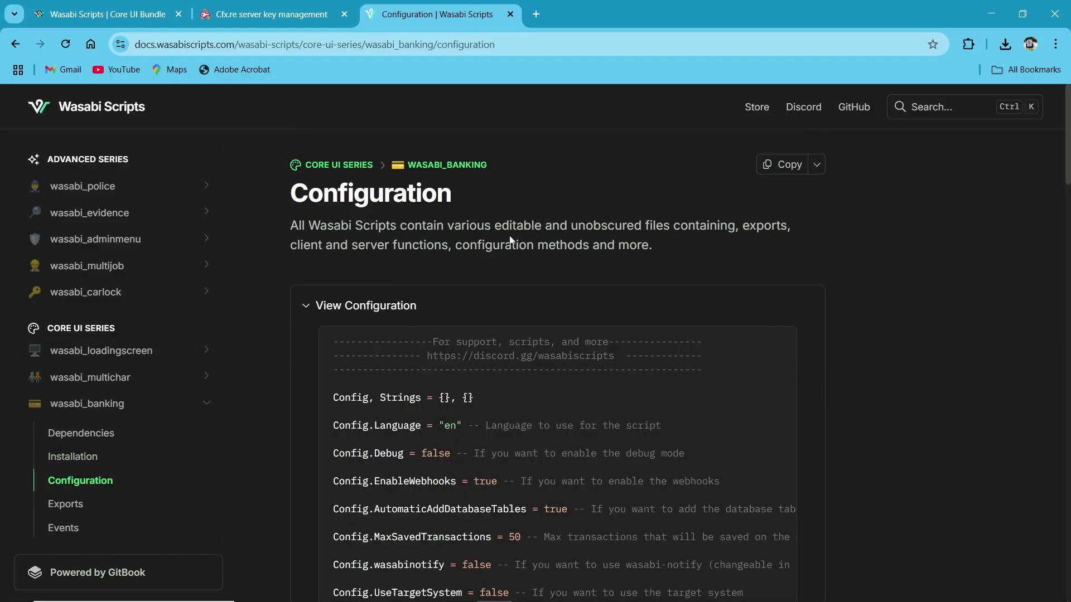
{"action": "scroll", "coordinate": [511, 241], "scroll_direction": "down", "scroll_amount": 8}
{"action": "scroll", "coordinate": [519, 352], "scroll_direction": "up", "scroll_amount": 8}
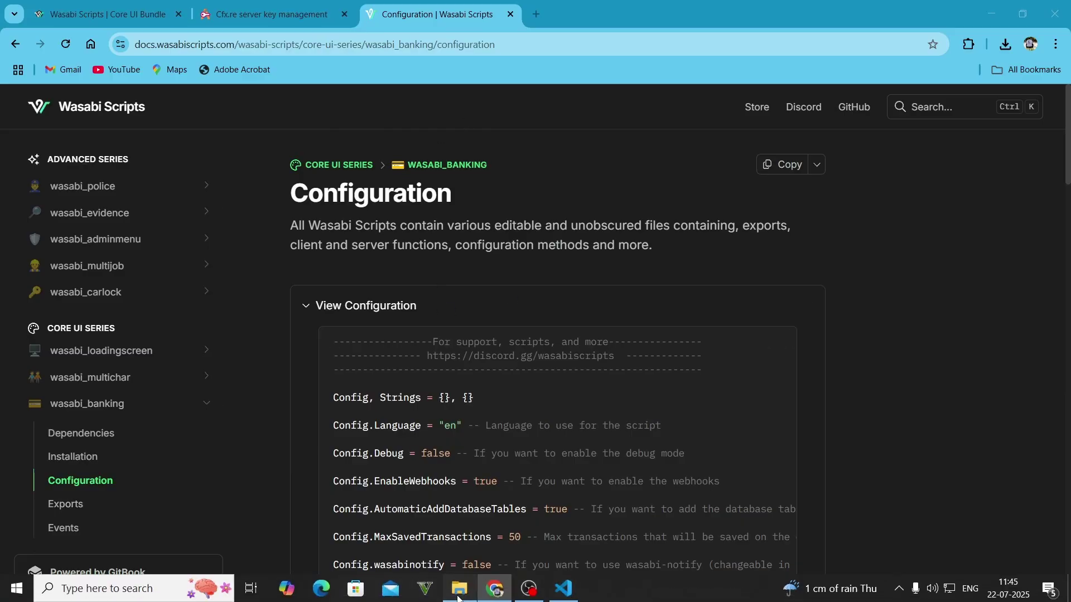
{"action": "left_click", "coordinate": [459, 588]}
{"action": "key", "text": "BackSpace"}
{"action": "key", "text": "BackSpace"}
{"action": "key", "text": "BackSpace"}
{"action": "key", "text": "BackSpace"}
- Copy both PNGs from wasabi_banking/_install_first/inventory_images
{"action": "scroll", "coordinate": [231, 288], "scroll_direction": "down", "scroll_amount": 2}
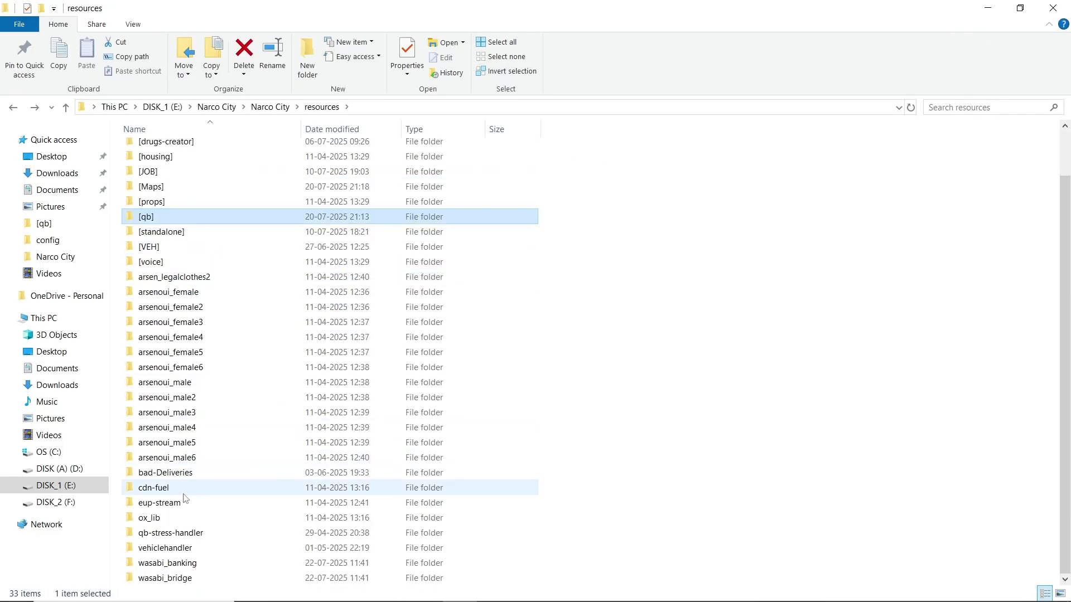
{"action": "double_click", "coordinate": [167, 561]}
{"action": "left_click", "coordinate": [167, 152]}
{"action": "double_click", "coordinate": [167, 151]}
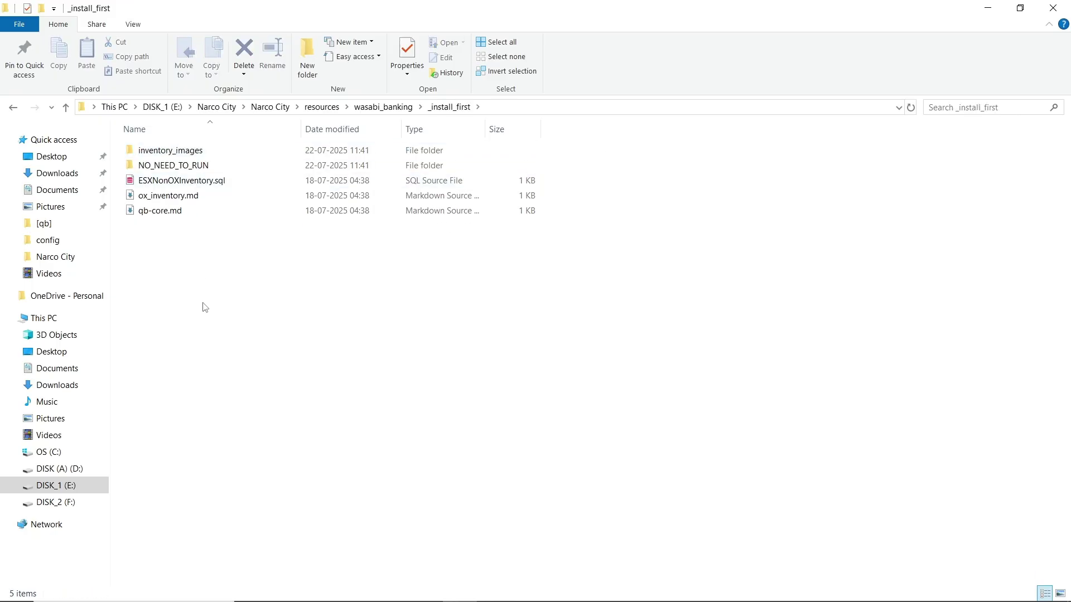
{"action": "double_click", "coordinate": [162, 150]}
{"action": "left_click_drag", "start_coordinate": [376, 193], "coordinate": [149, 210]}
{"action": "key", "text": "ctrl+a"}
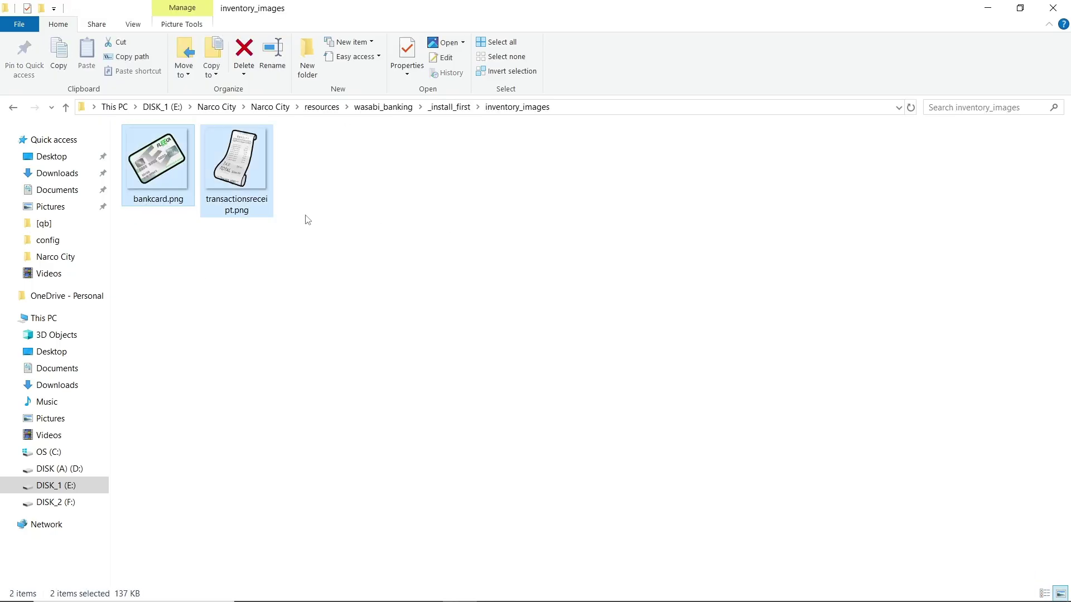
{"action": "key", "text": "ctrl+c"}
- Browse to [qb]/ox_inventory/web/build and its images folder
{"action": "key", "text": "BackSpace"}
{"action": "key", "text": "BackSpace"}
{"action": "key", "text": "BackSpace"}
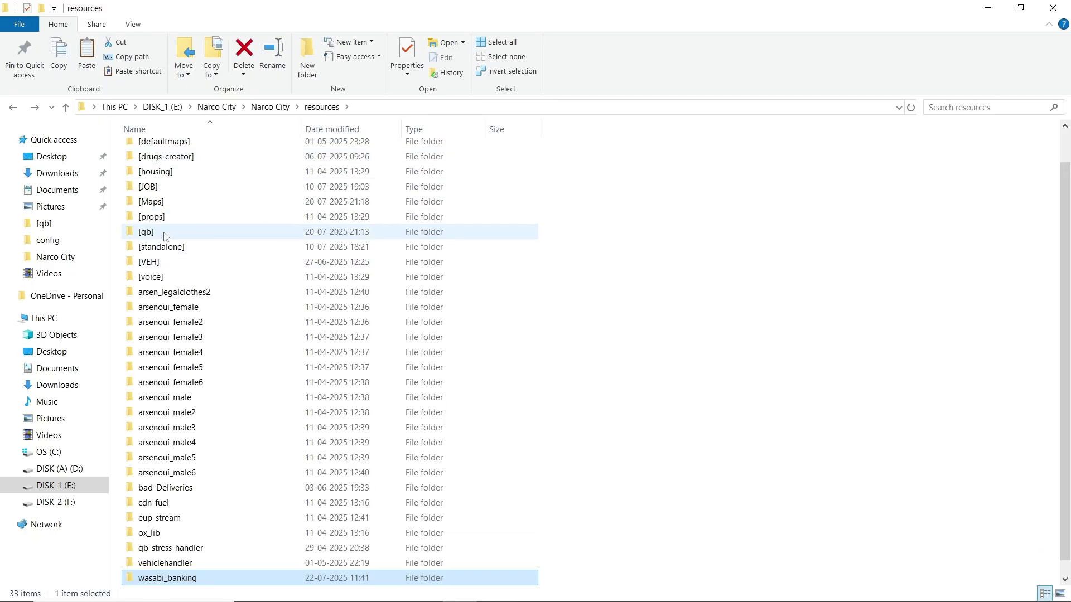
{"action": "double_click", "coordinate": [240, 232]}
{"action": "scroll", "coordinate": [226, 334], "scroll_direction": "down", "scroll_amount": 6}
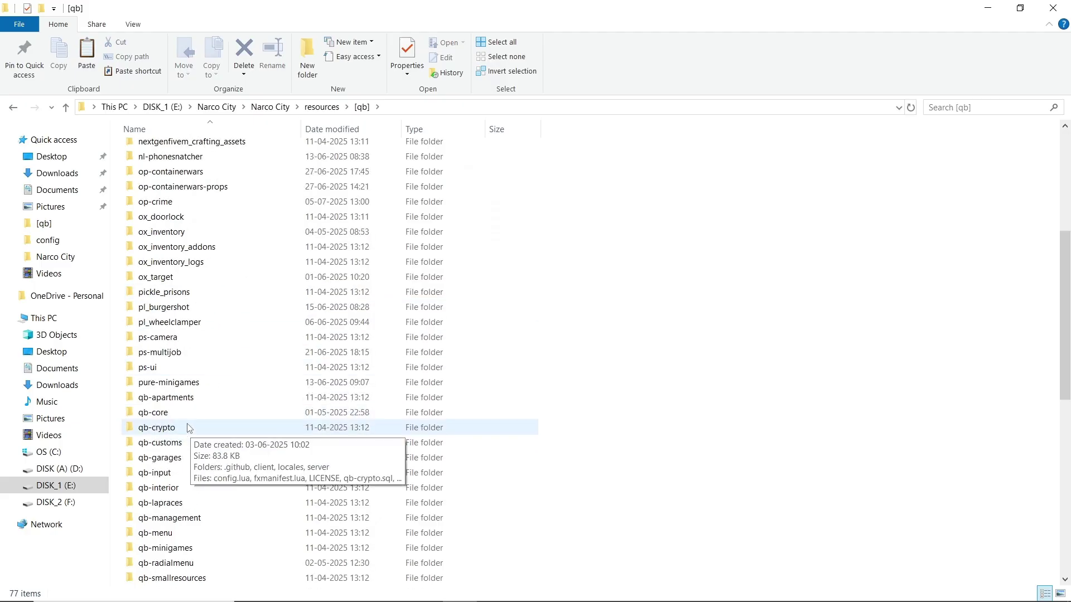
{"action": "scroll", "coordinate": [179, 441], "scroll_direction": "down", "scroll_amount": 9}
{"action": "scroll", "coordinate": [215, 335], "scroll_direction": "up", "scroll_amount": 15}
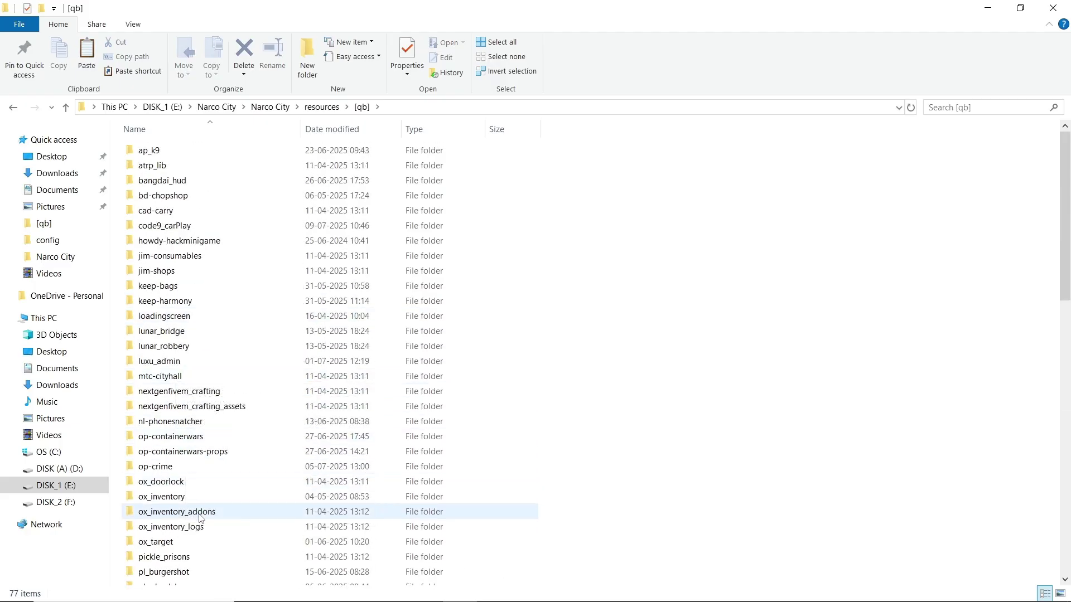
{"action": "double_click", "coordinate": [167, 497]}
{"action": "double_click", "coordinate": [162, 210]}
{"action": "double_click", "coordinate": [174, 156]}
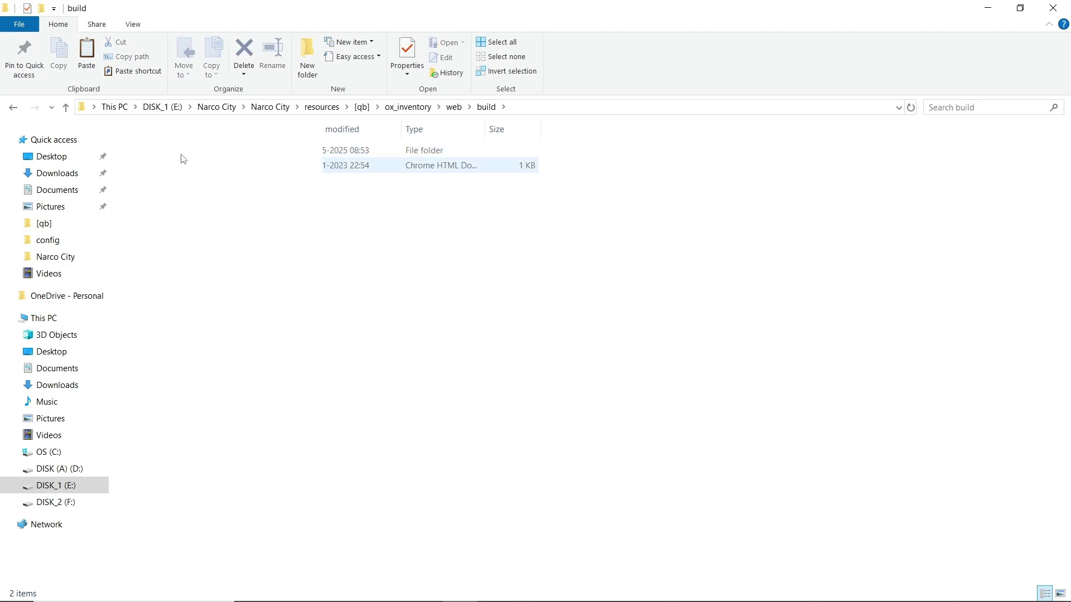
{"action": "key", "text": "BackSpace"}
{"action": "double_click", "coordinate": [179, 165]}
{"action": "key", "text": "BackSpace"}
{"action": "key", "text": "BackSpace"}
{"action": "key", "text": "BackSpace"}
{"action": "key", "text": "BackSpace"}
{"action": "key", "text": "BackSpace"}
{"action": "key", "text": "BackSpace"}
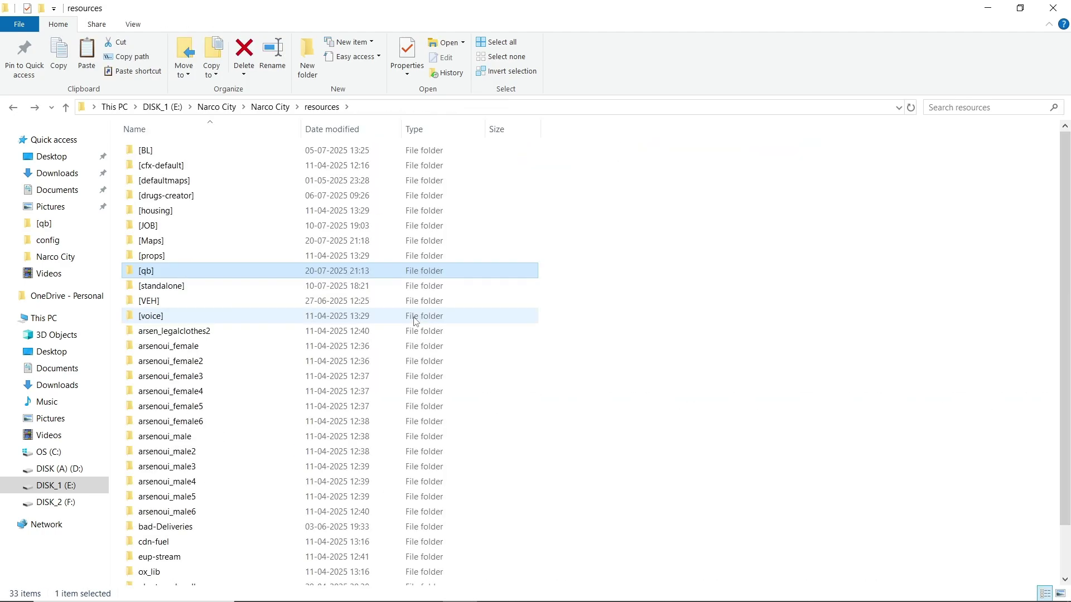
- Navigate back to resources/wasabi_banking/_install_first
{"action": "key", "text": "alt+Right"}
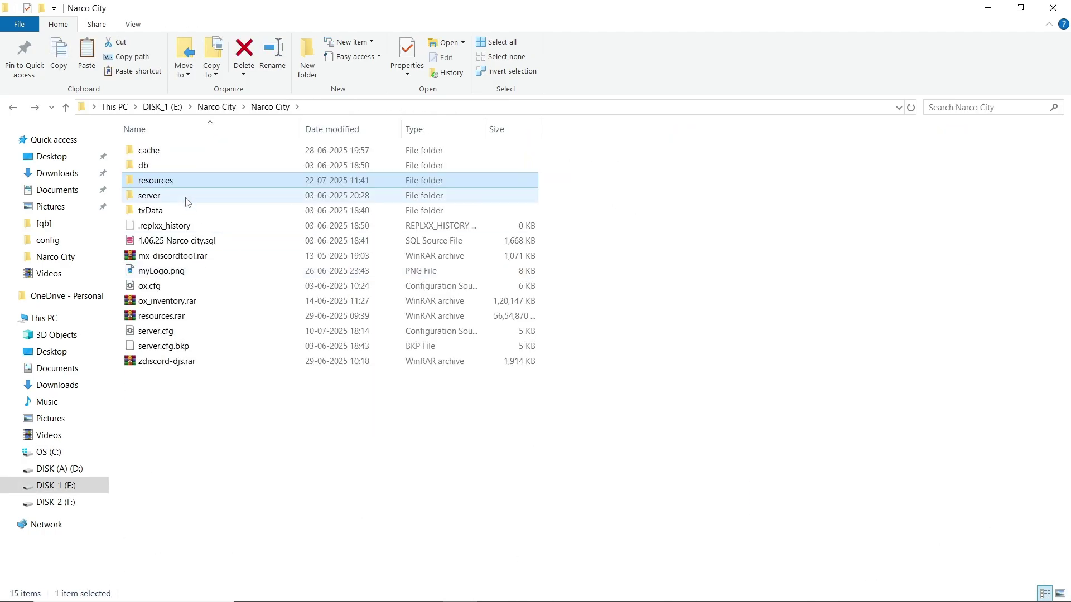
{"action": "double_click", "coordinate": [148, 179]}
{"action": "double_click", "coordinate": [162, 565]}
{"action": "double_click", "coordinate": [160, 150]}
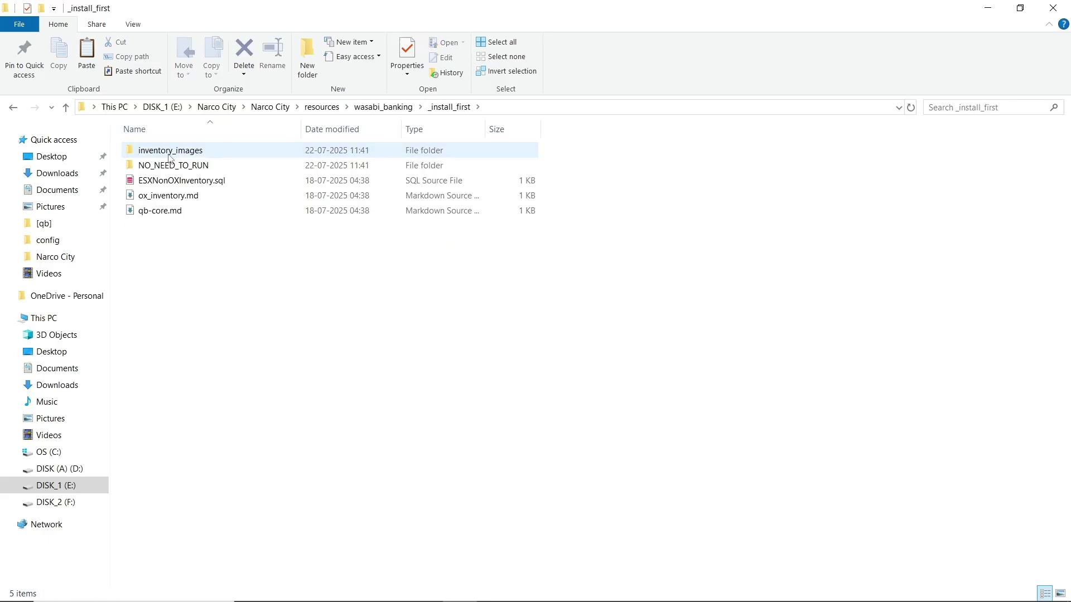
{"action": "left_click", "coordinate": [215, 153]}
- Look inside the NO_NEED_TO_RUN folder of _install_first, then return to _install_first
{"action": "key", "text": "Down"}
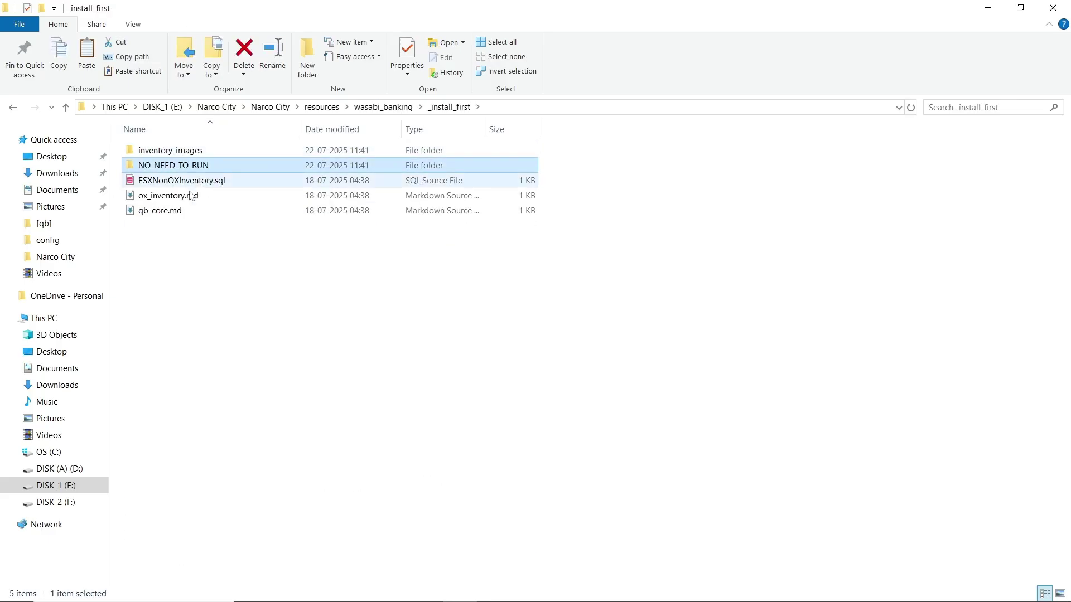
{"action": "left_click", "coordinate": [197, 196]}
{"action": "right_click", "coordinate": [197, 198]}
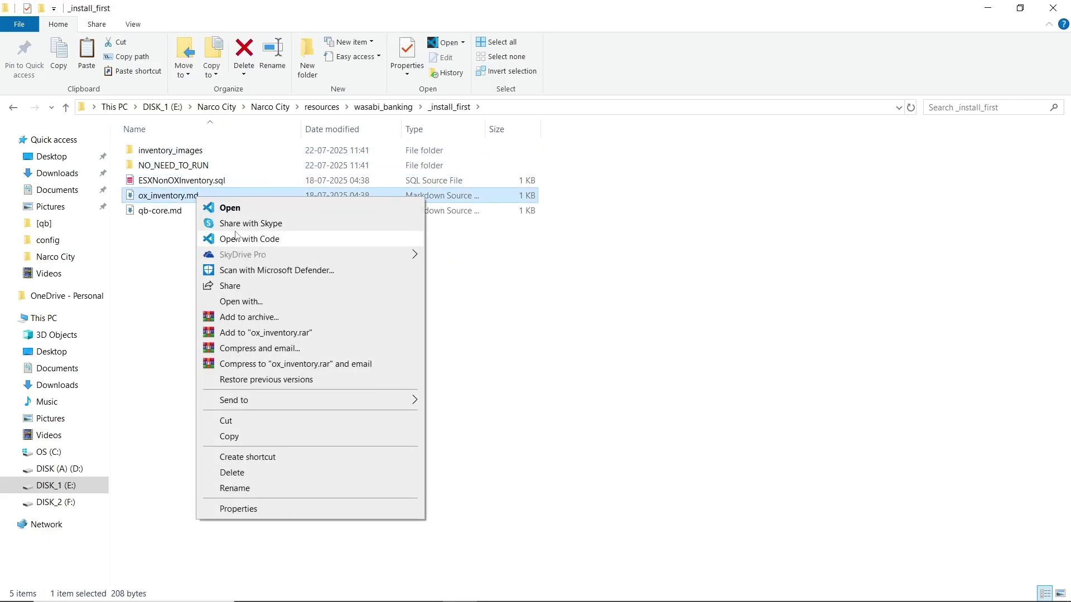
{"action": "left_click", "coordinate": [167, 169]}
{"action": "left_click", "coordinate": [212, 263]}
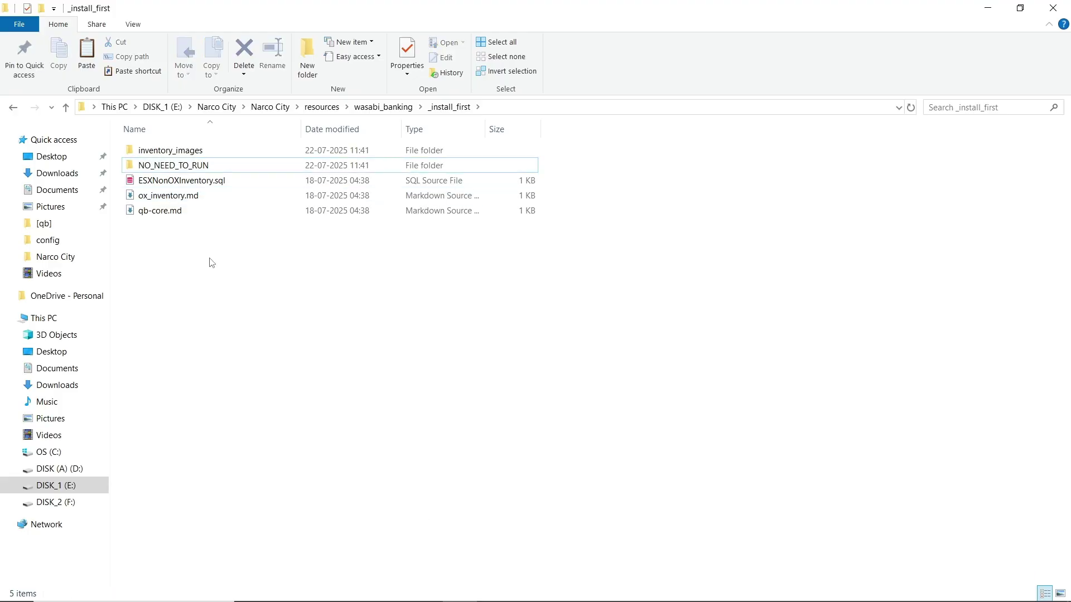
{"action": "double_click", "coordinate": [229, 165]}
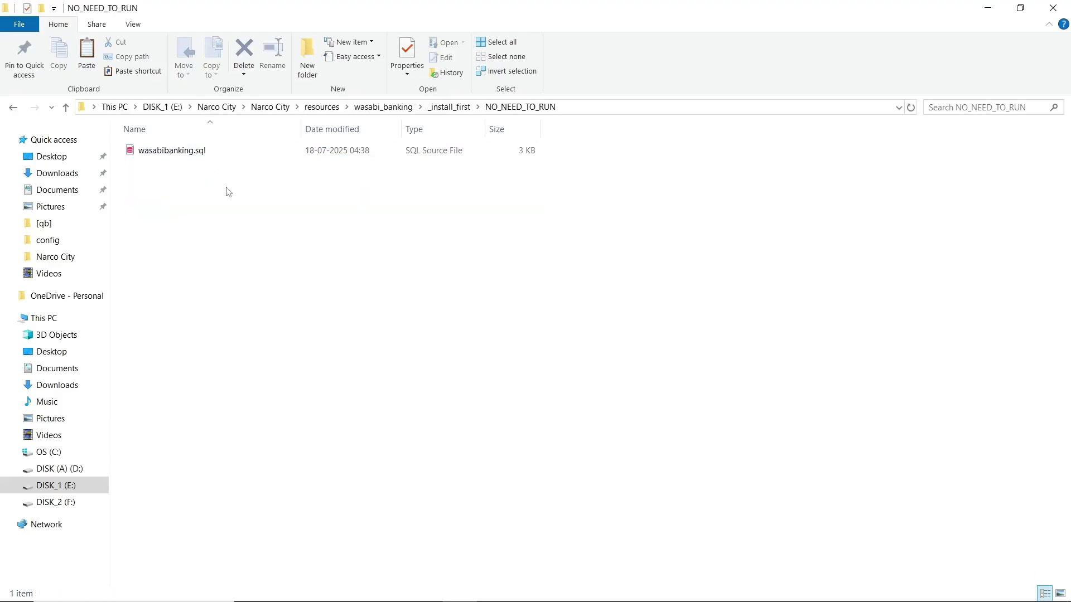
{"action": "key", "text": "alt+Up"}
- Open ox_inventory.md in VS Code and select its entire contents
{"action": "left_click", "coordinate": [206, 197]}
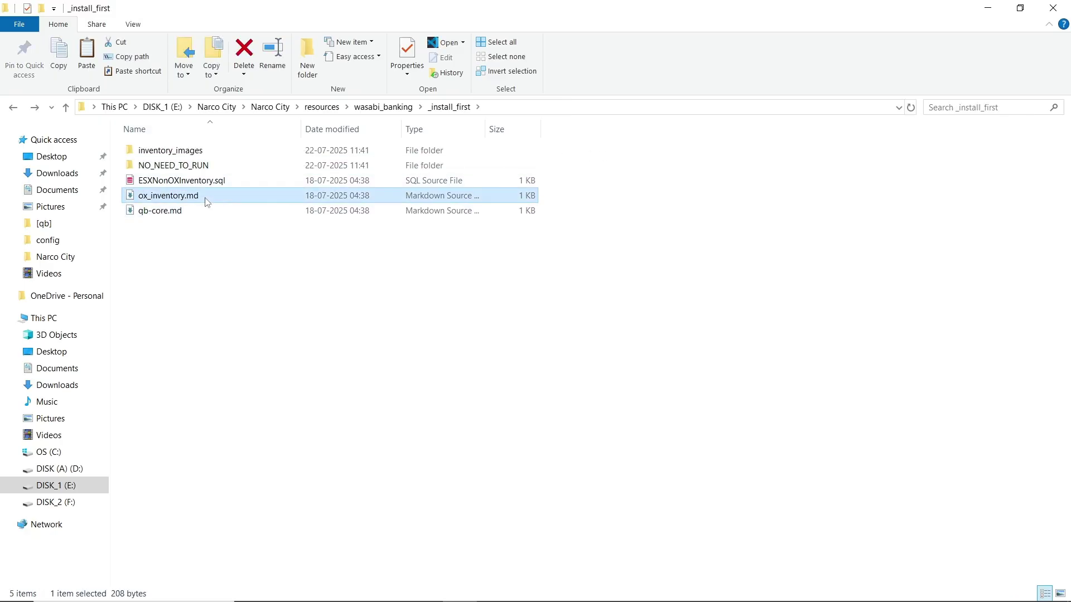
{"action": "left_click", "coordinate": [189, 220]}
{"action": "left_click", "coordinate": [204, 200]}
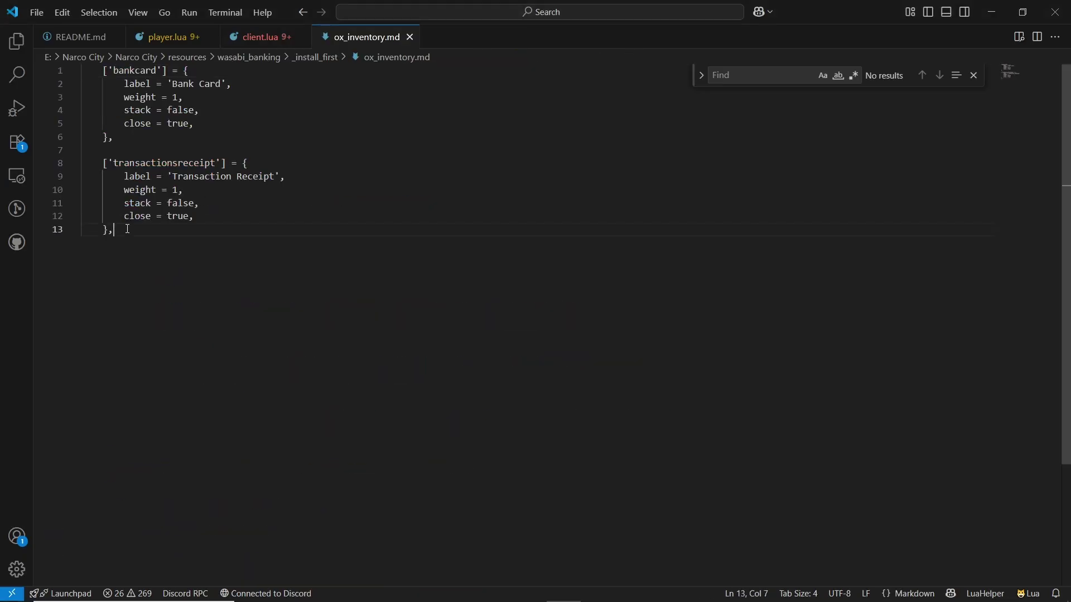
{"action": "key", "text": "ctrl+a"}
- Copy the bankcard and transactionsreceipt definitions and open [qb]/ox_inventory/data/items.lua
{"action": "right_click", "coordinate": [147, 134]}
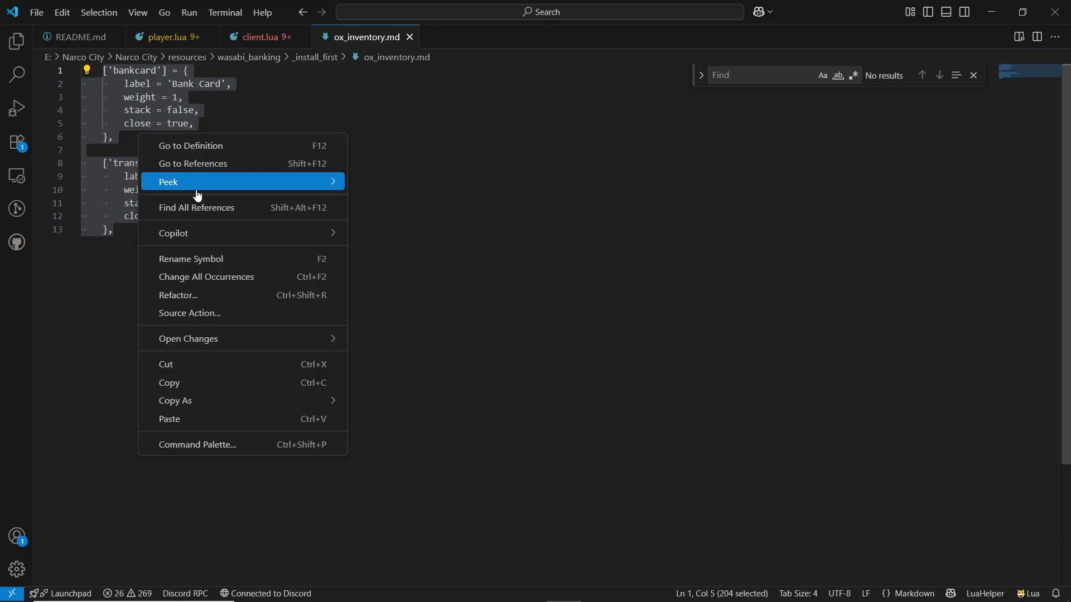
{"action": "left_click", "coordinate": [182, 387]}
{"action": "left_click", "coordinate": [459, 588]}
{"action": "key", "text": "alt+Left"}
{"action": "key", "text": "alt+Left"}
{"action": "key", "text": "alt+Left"}
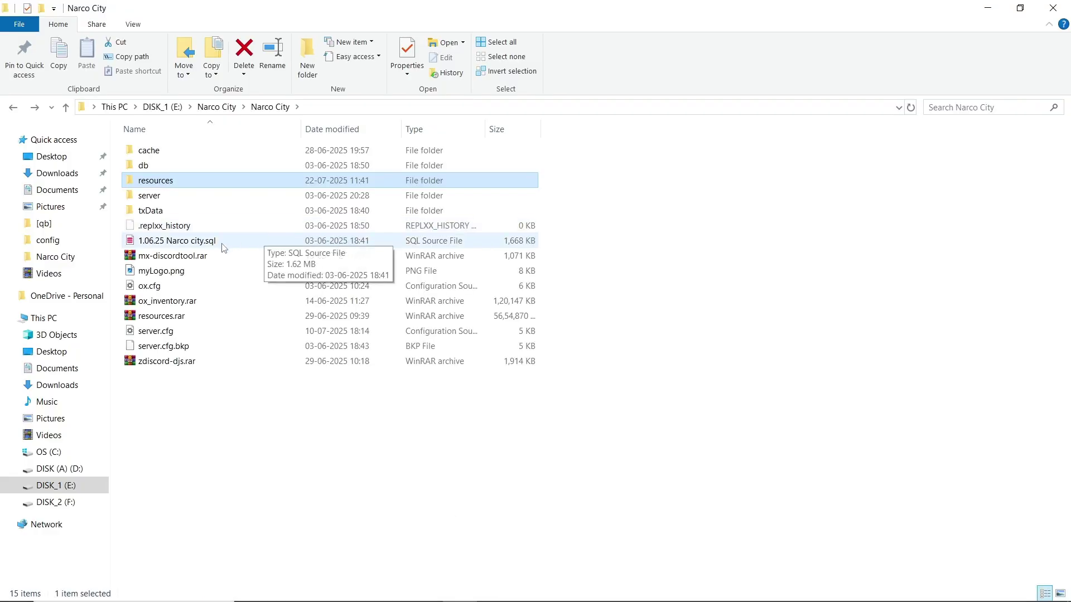
{"action": "key", "text": "alt+Right"}
{"action": "double_click", "coordinate": [150, 218]}
{"action": "scroll", "coordinate": [175, 337], "scroll_direction": "down", "scroll_amount": 10}
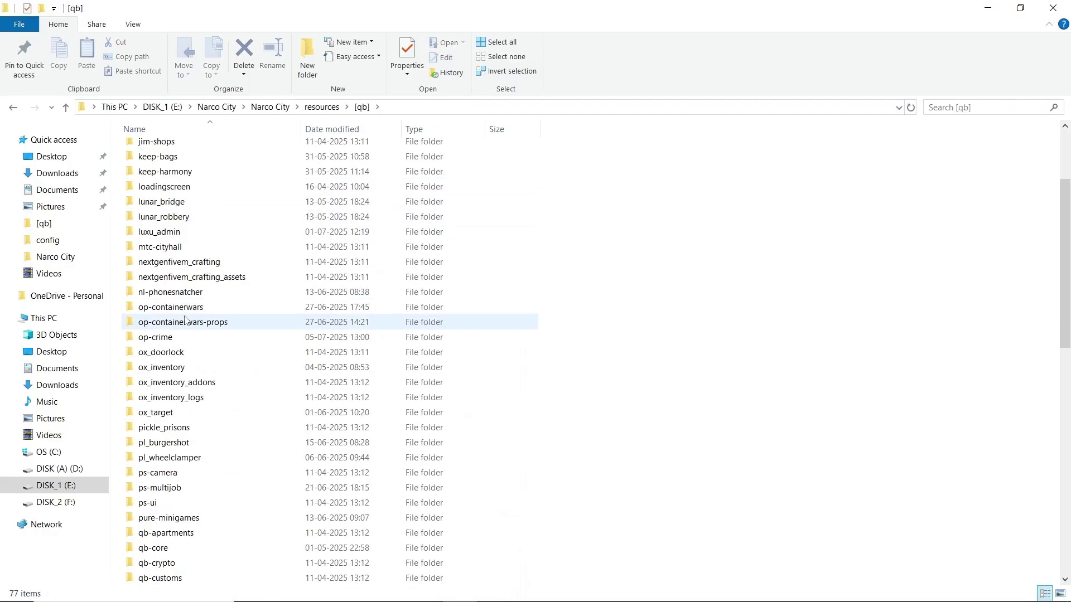
{"action": "scroll", "coordinate": [176, 337], "scroll_direction": "up", "scroll_amount": 6}
{"action": "left_click", "coordinate": [168, 357]}
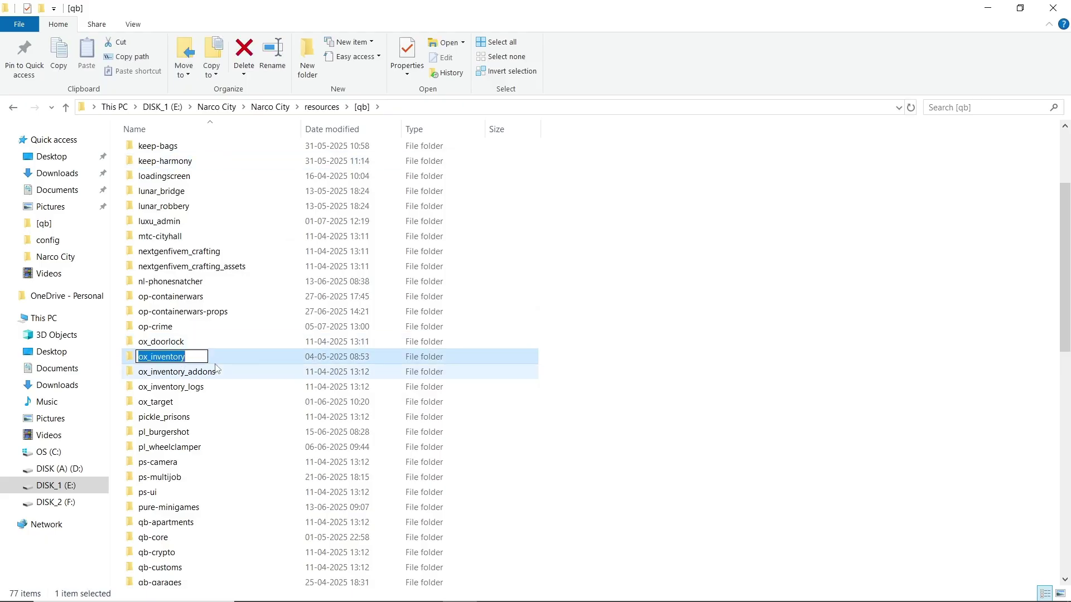
{"action": "double_click", "coordinate": [167, 357]}
{"action": "double_click", "coordinate": [153, 149]}
{"action": "double_click", "coordinate": [181, 198]}
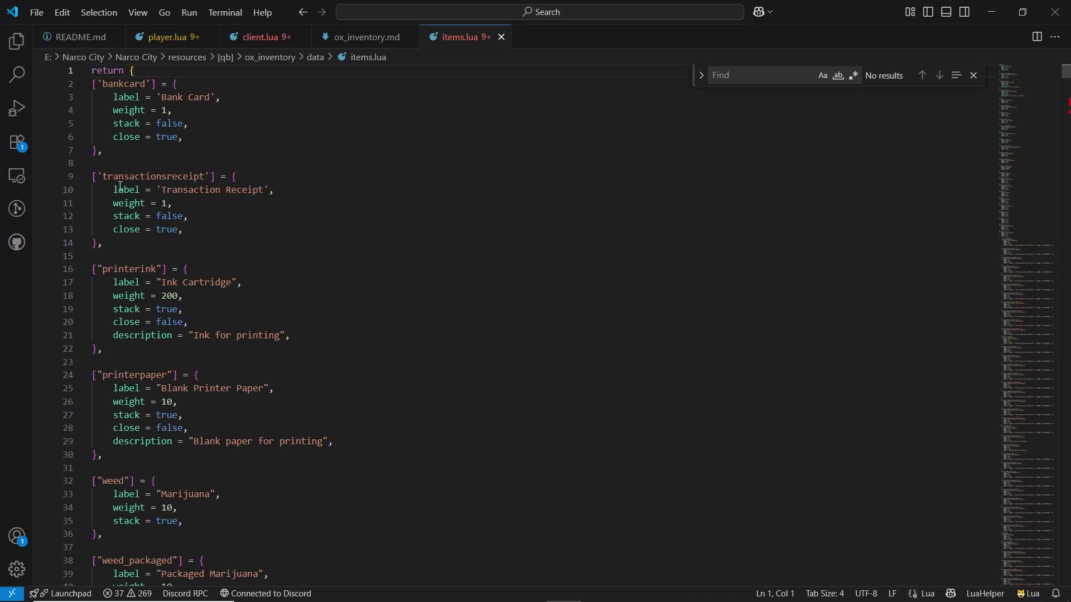
- Open [qb]/wasabi_banking/game/configuration/config.lua in VS Code
{"action": "left_click", "coordinate": [478, 590]}
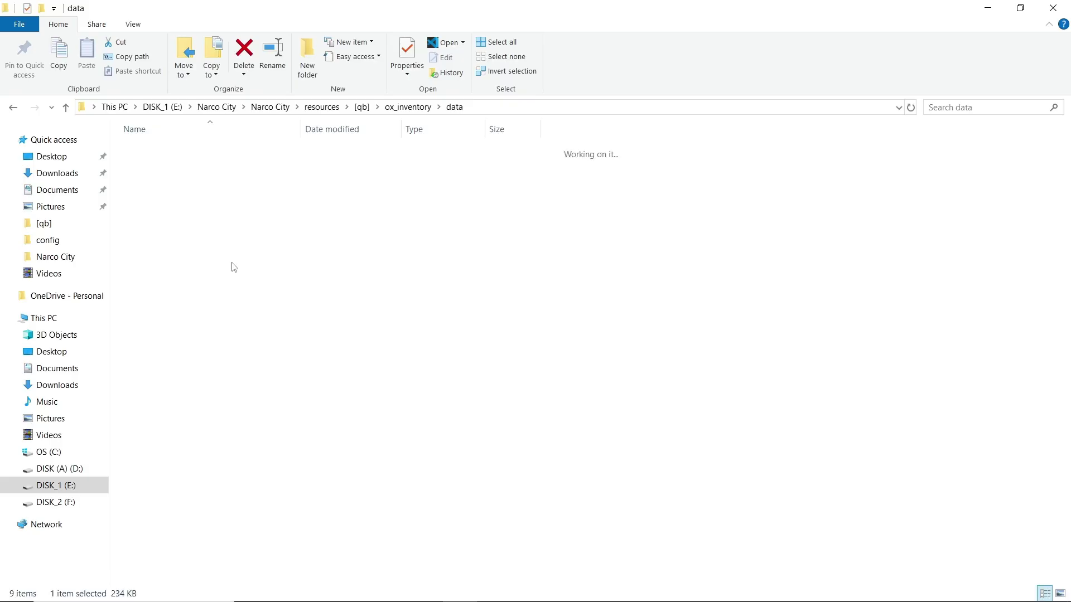
{"action": "key", "text": "alt+Up"}
{"action": "key", "text": "alt+Up"}
{"action": "scroll", "coordinate": [282, 327], "scroll_direction": "down", "scroll_amount": 15}
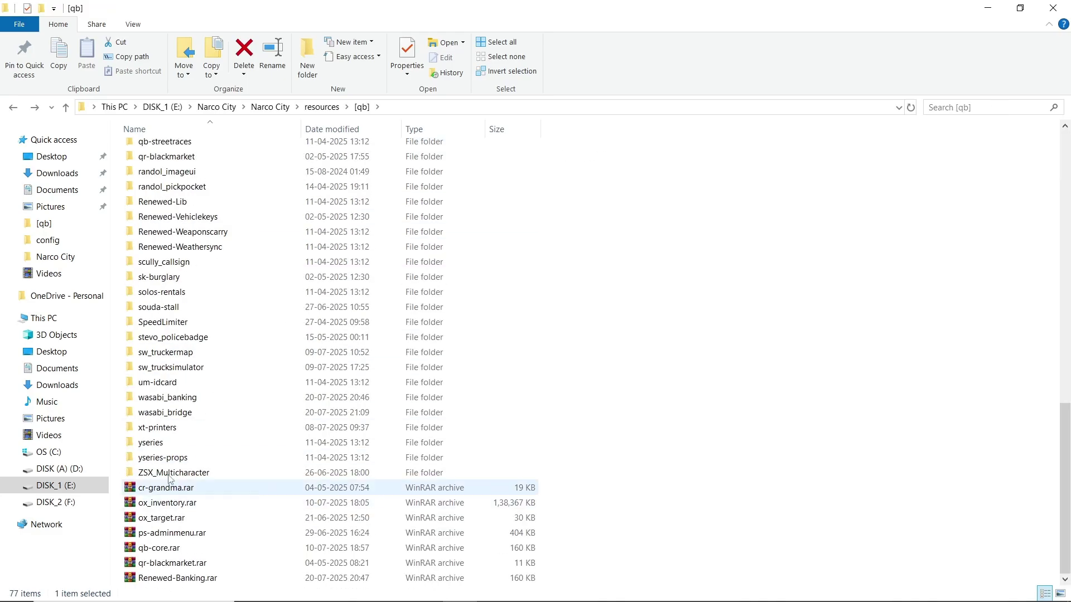
{"action": "double_click", "coordinate": [179, 397]}
{"action": "double_click", "coordinate": [179, 167]}
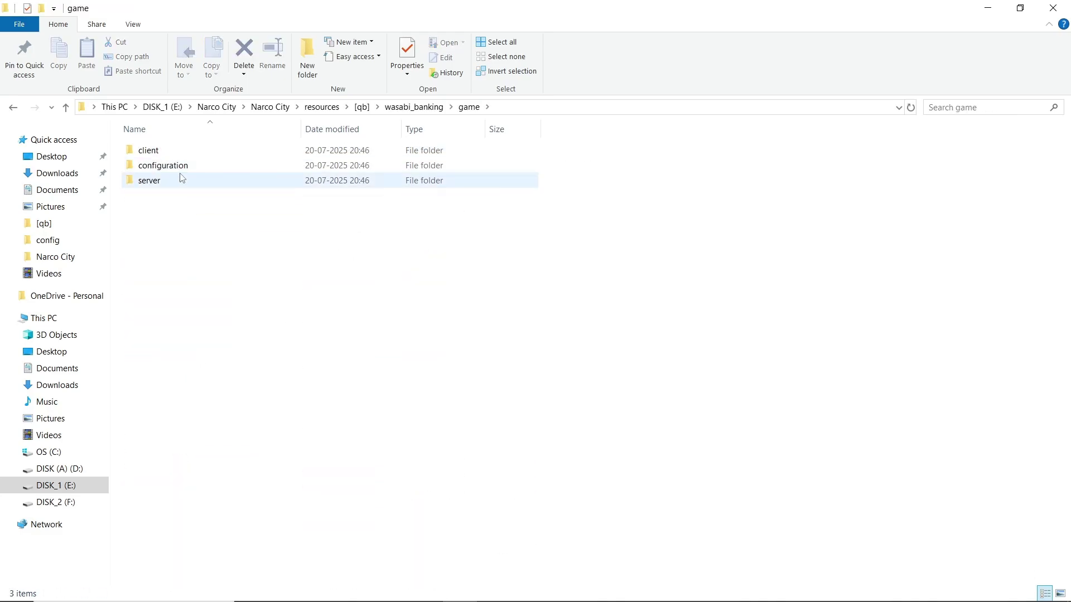
{"action": "double_click", "coordinate": [177, 165]}
{"action": "double_click", "coordinate": [190, 166]}
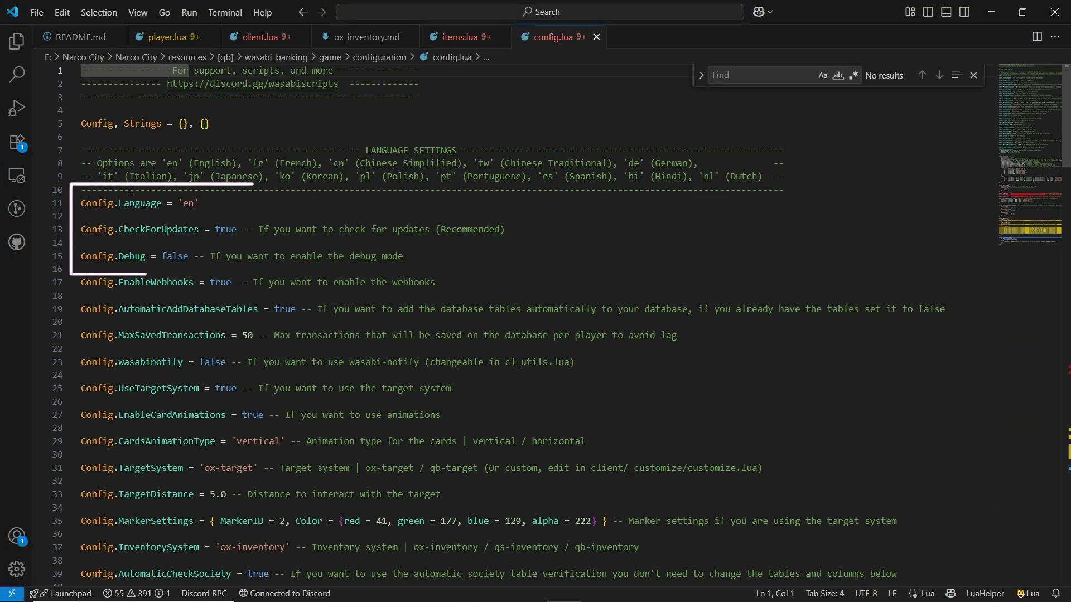
{"action": "double_click", "coordinate": [139, 204]}
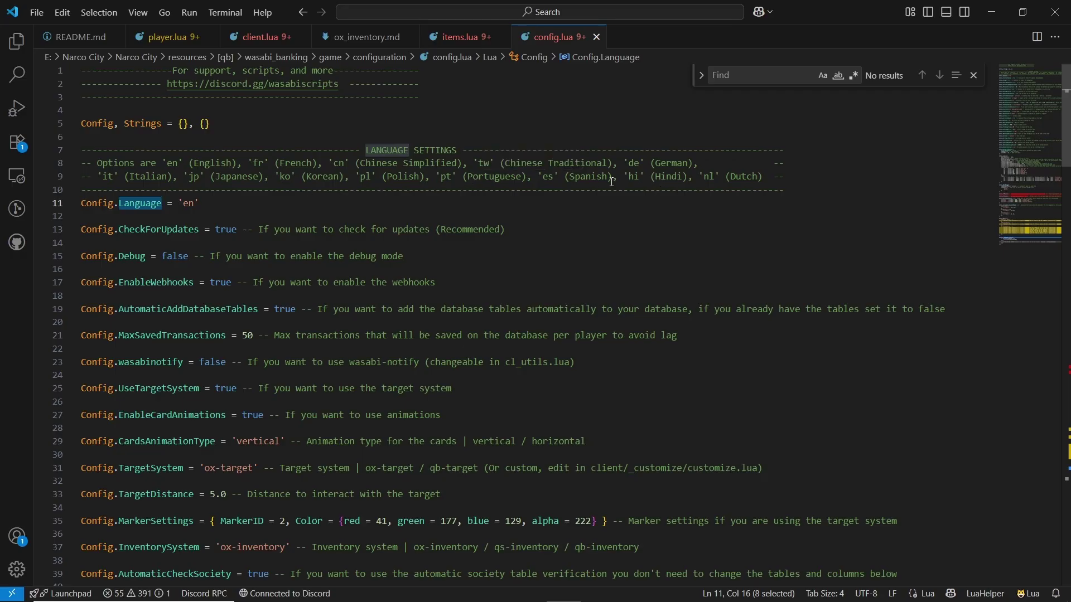
{"action": "double_click", "coordinate": [157, 231]}
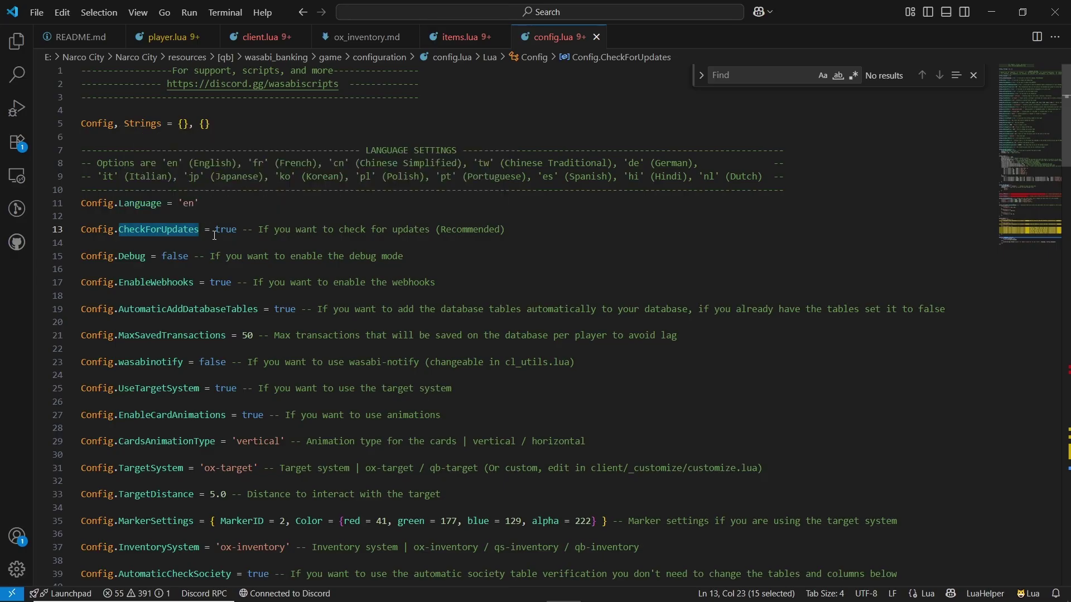
{"action": "left_click", "coordinate": [130, 254]}
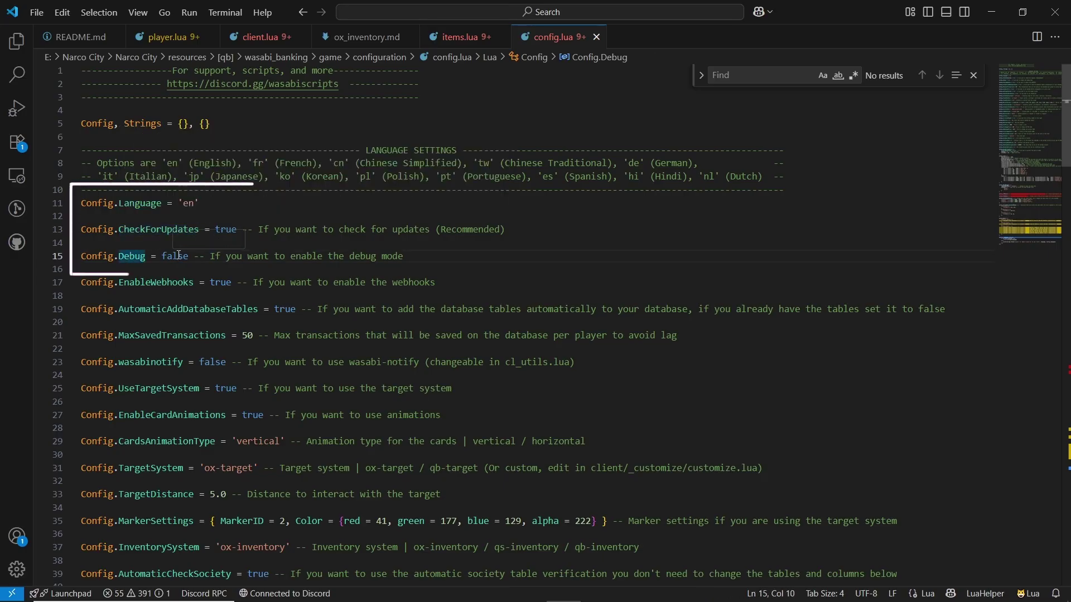
{"action": "double_click", "coordinate": [137, 259]}
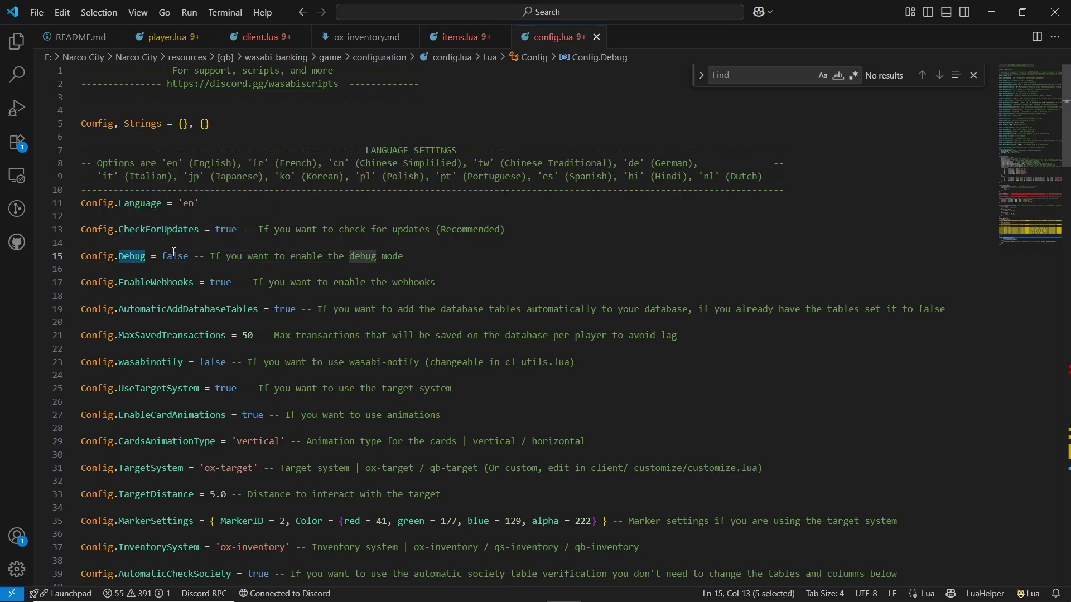
{"action": "double_click", "coordinate": [173, 256]}
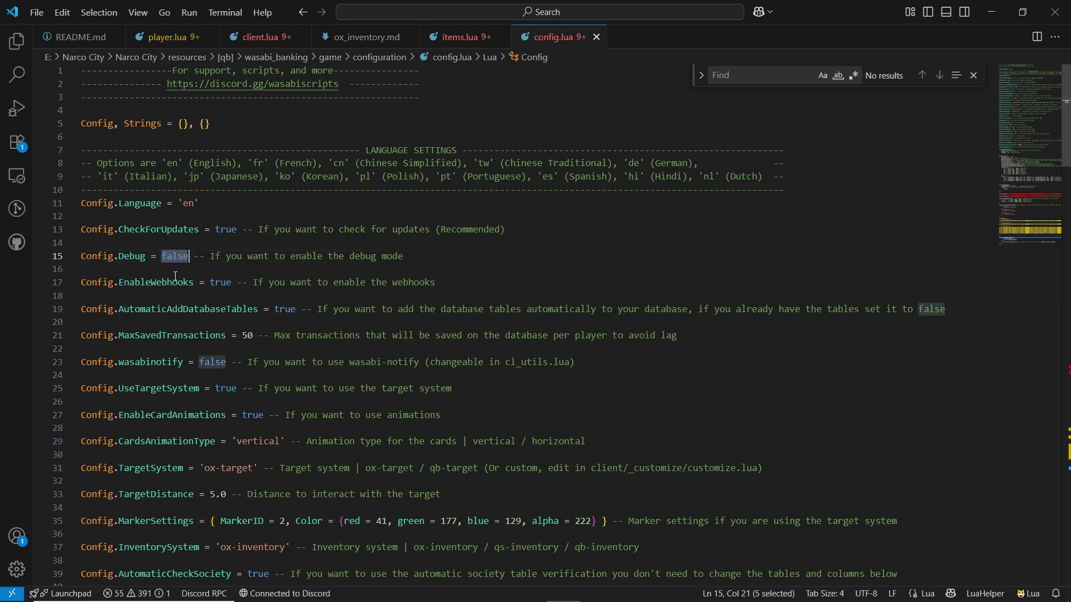
{"action": "triple_click", "coordinate": [170, 282]}
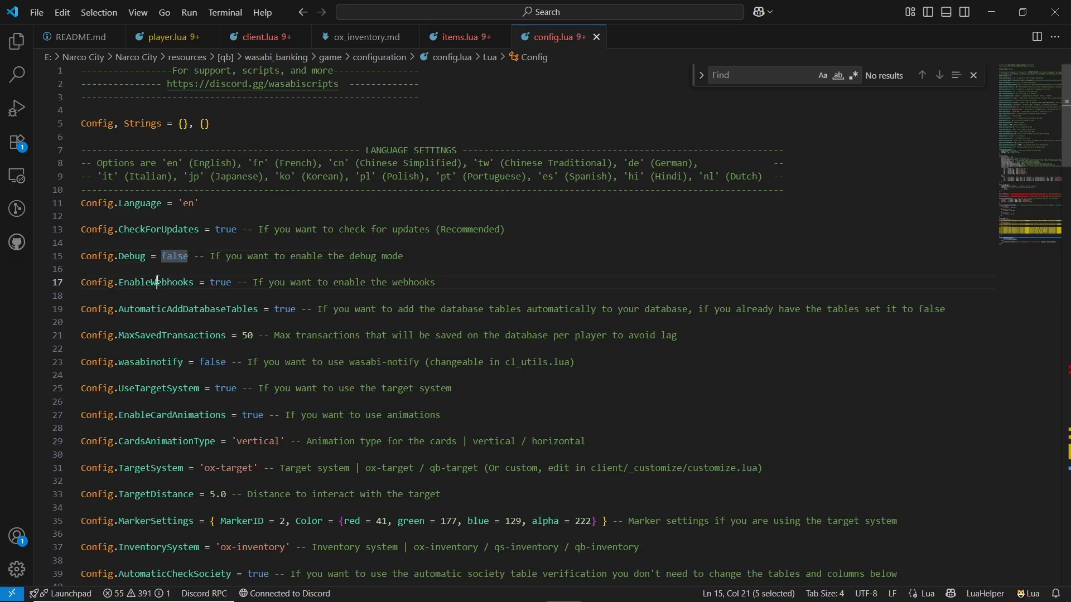
{"action": "left_click", "coordinate": [166, 291]}
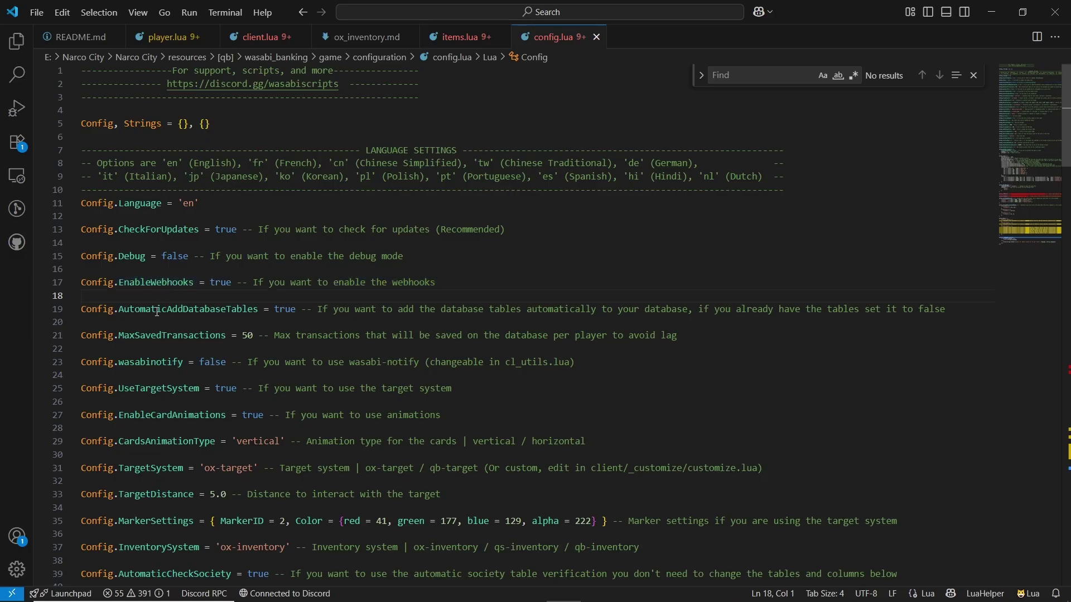
{"action": "double_click", "coordinate": [157, 311]}
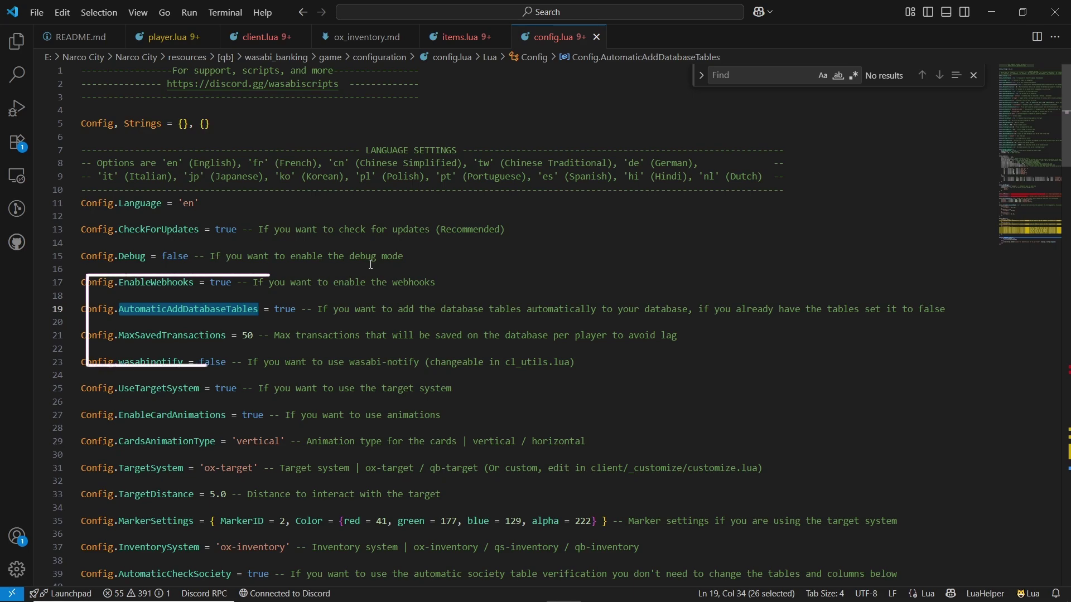
{"action": "double_click", "coordinate": [283, 310]}
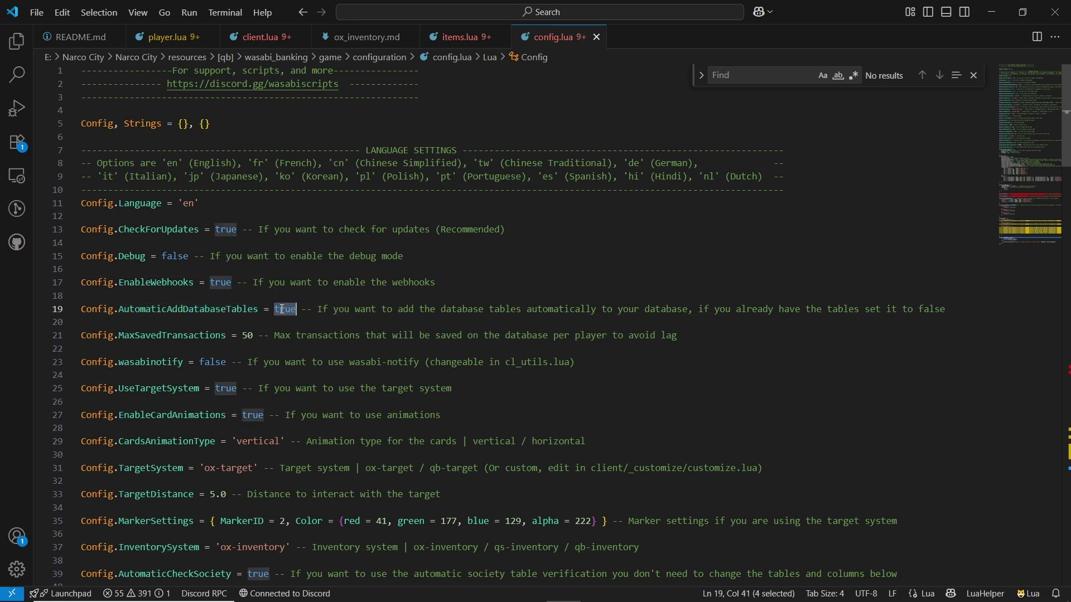
{"action": "double_click", "coordinate": [167, 336]}
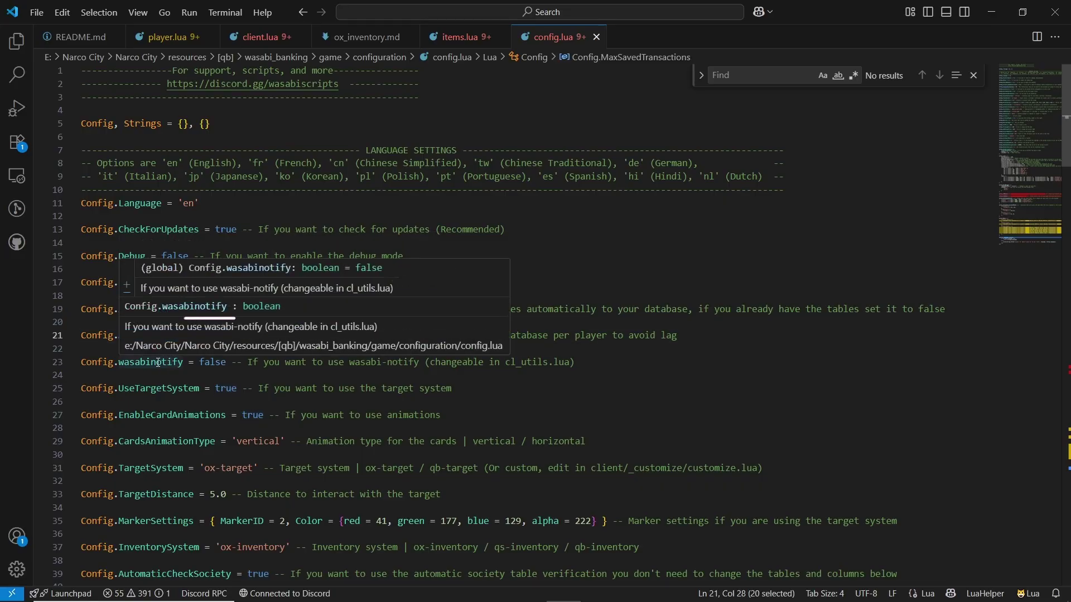
{"action": "double_click", "coordinate": [159, 364]}
{"action": "double_click", "coordinate": [214, 363]}
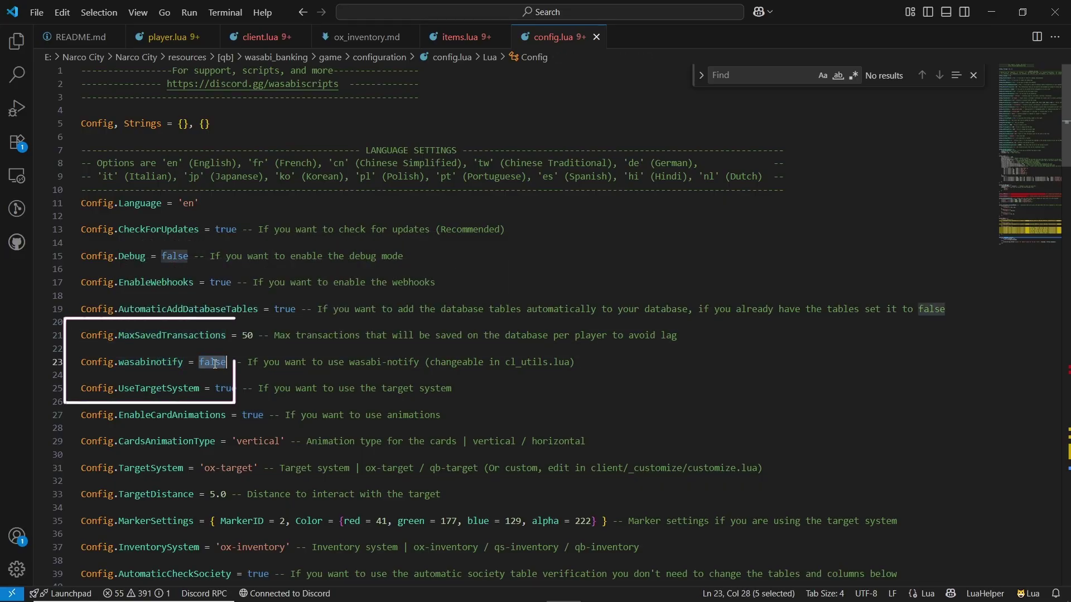
{"action": "double_click", "coordinate": [159, 361]}
{"action": "double_click", "coordinate": [221, 361]}
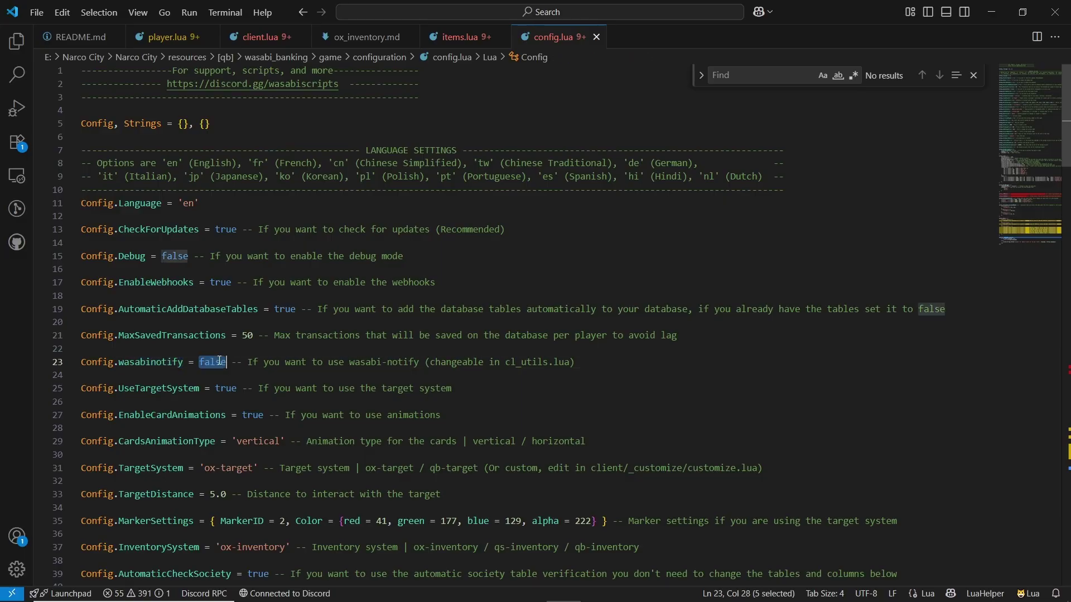
{"action": "mouse_move", "coordinate": [189, 393]}
{"action": "mouse_move", "coordinate": [221, 366]}
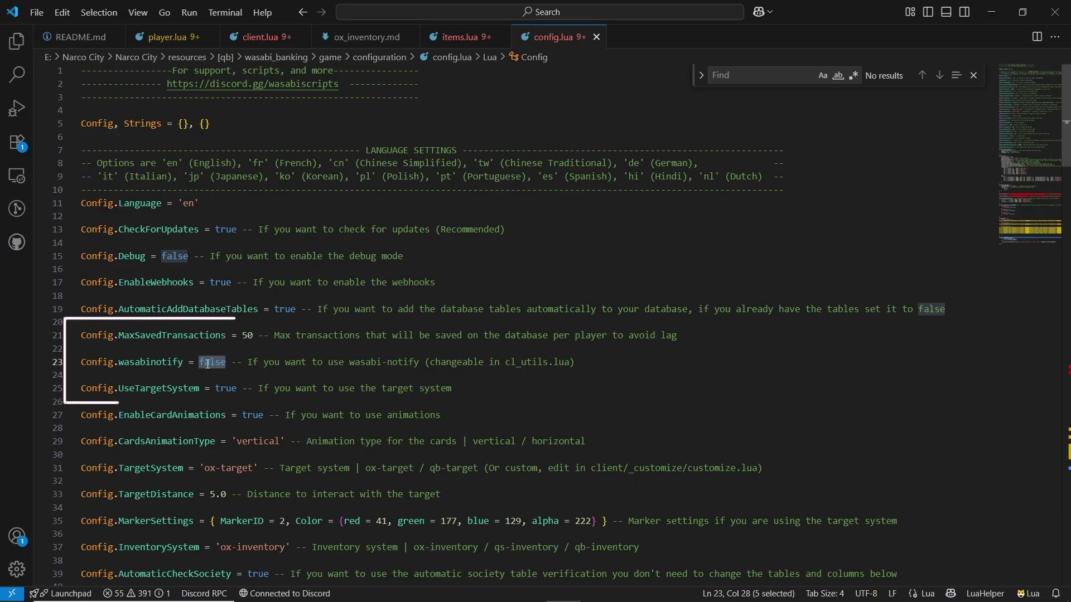
{"action": "left_click", "coordinate": [161, 397]}
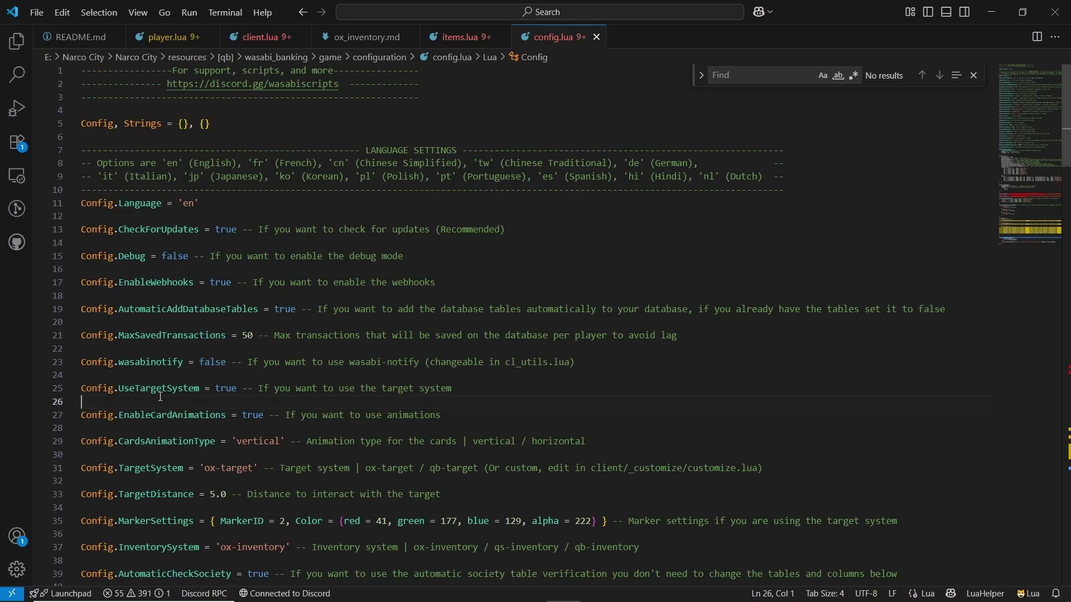
{"action": "double_click", "coordinate": [144, 389]}
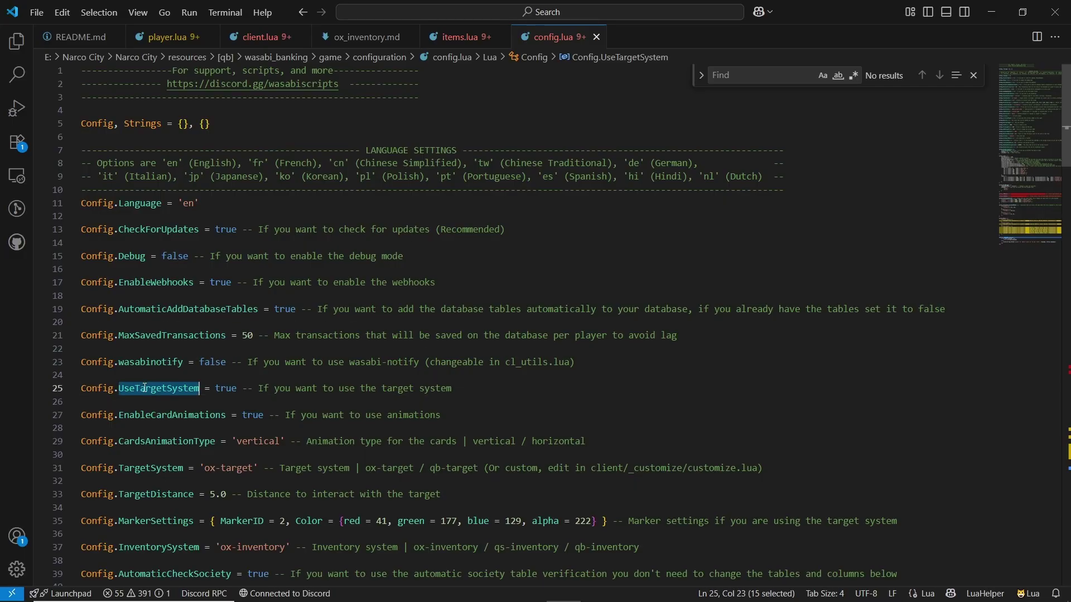
{"action": "double_click", "coordinate": [223, 393]}
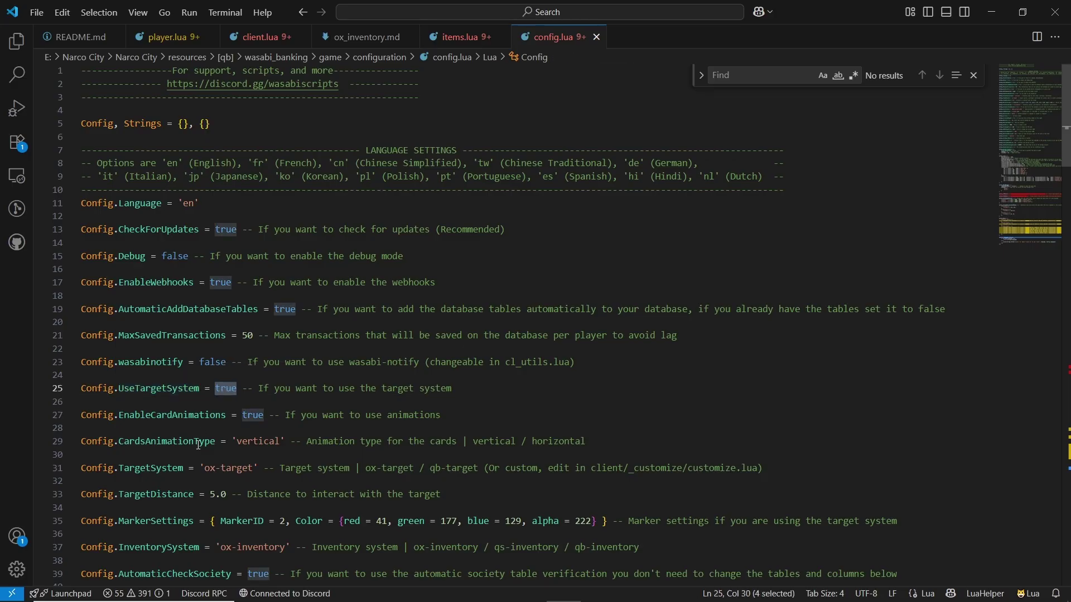
{"action": "scroll", "coordinate": [190, 413], "scroll_direction": "down", "scroll_amount": 2}
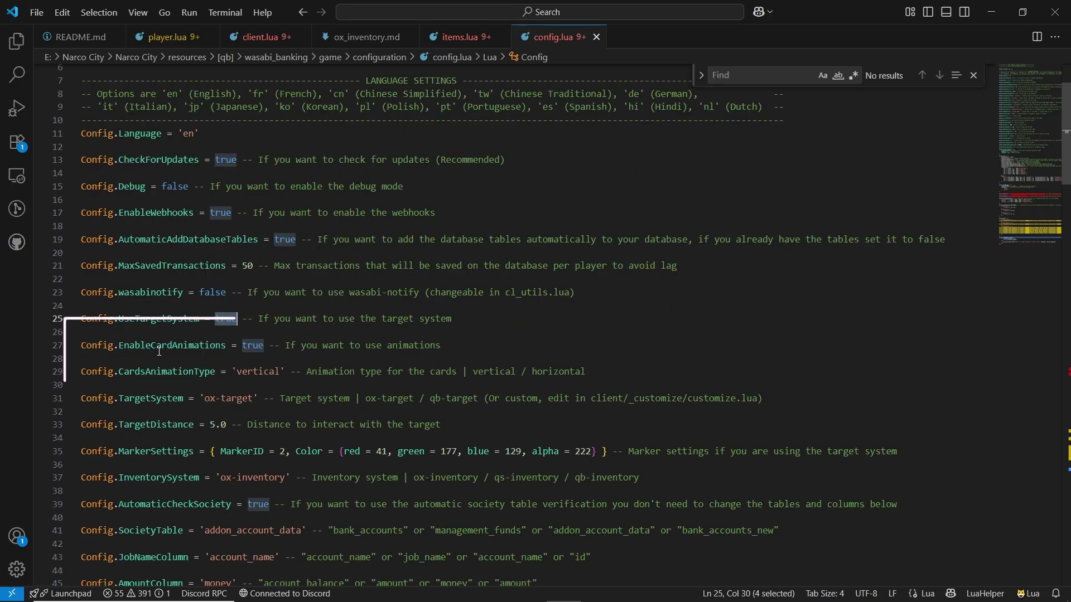
{"action": "double_click", "coordinate": [159, 348]}
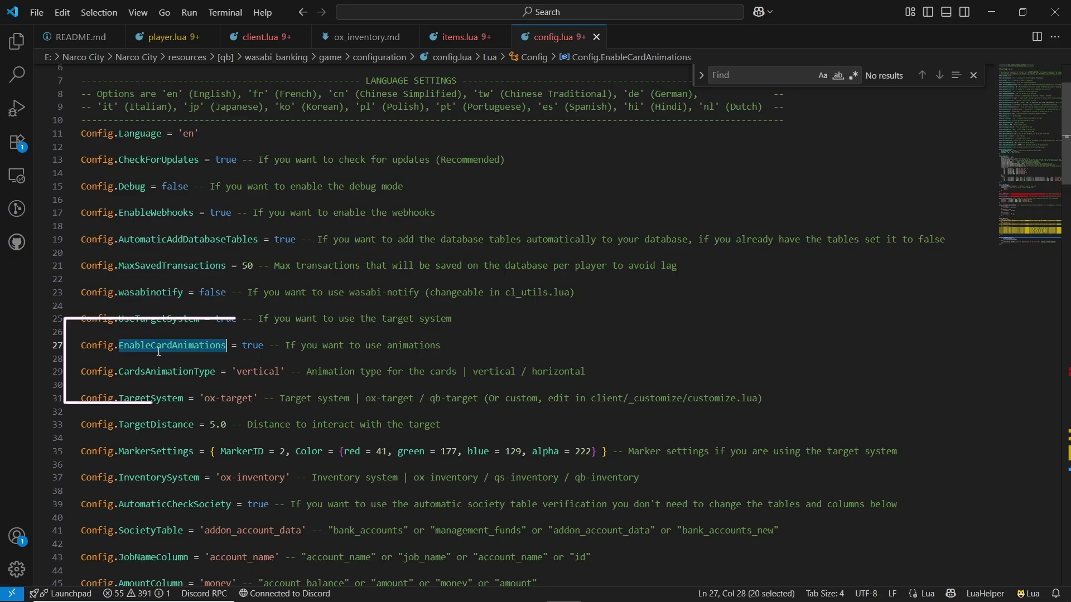
{"action": "double_click", "coordinate": [252, 345]}
{"action": "double_click", "coordinate": [158, 375]}
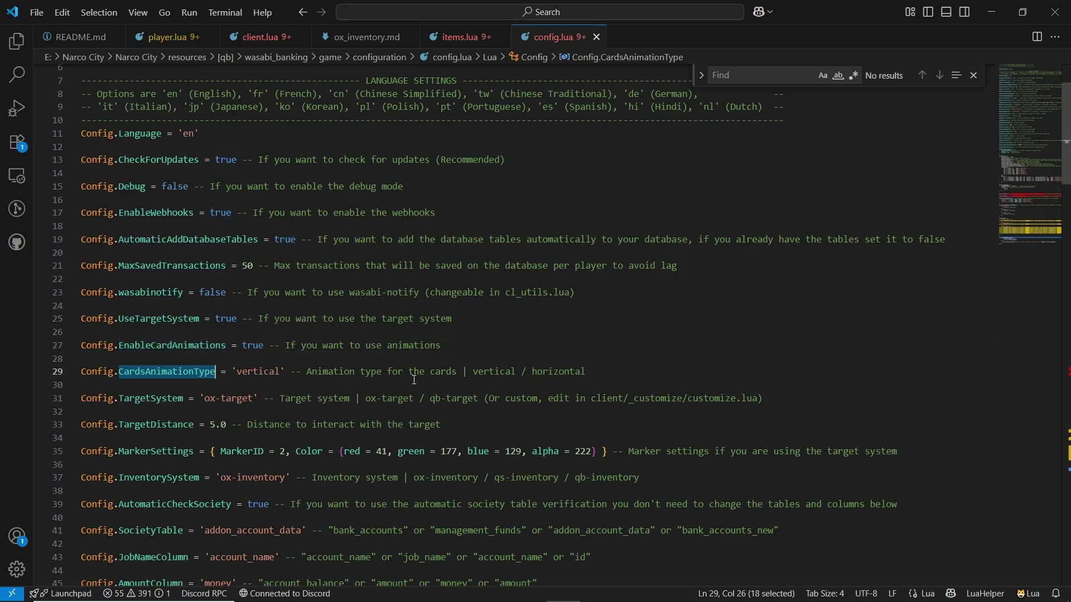
{"action": "double_click", "coordinate": [557, 372]}
{"action": "double_click", "coordinate": [494, 372]}
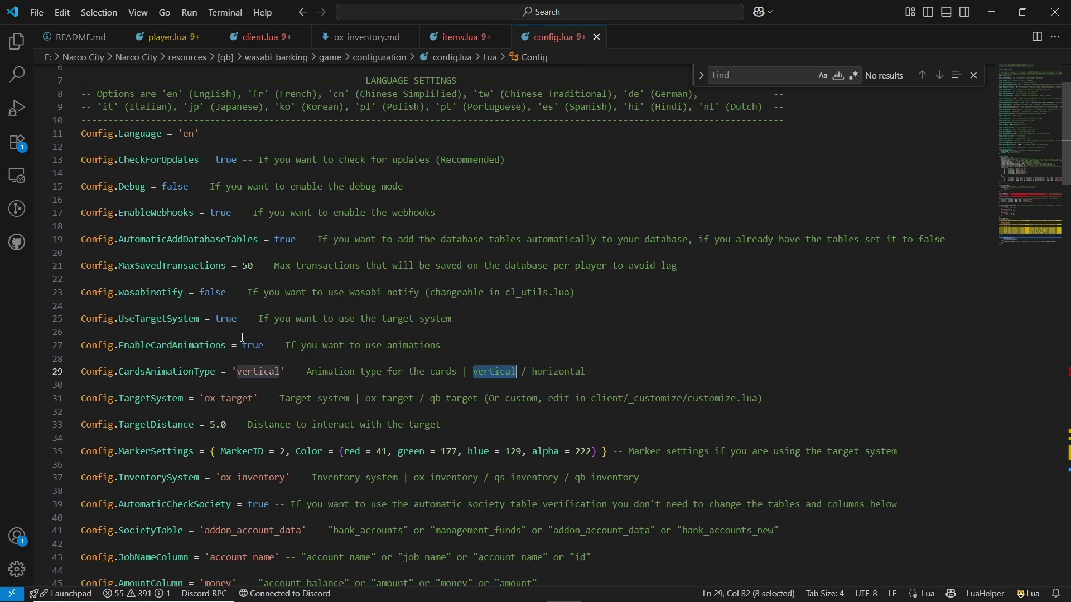
{"action": "double_click", "coordinate": [251, 373]}
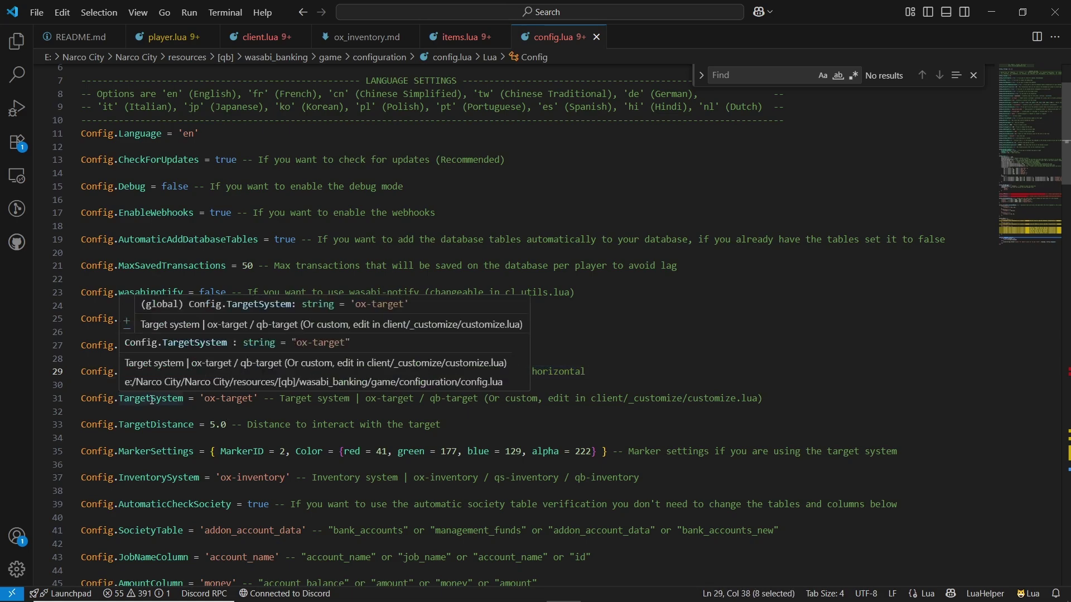
{"action": "double_click", "coordinate": [182, 397]}
{"action": "left_click_drag", "start_coordinate": [204, 398], "coordinate": [253, 398]}
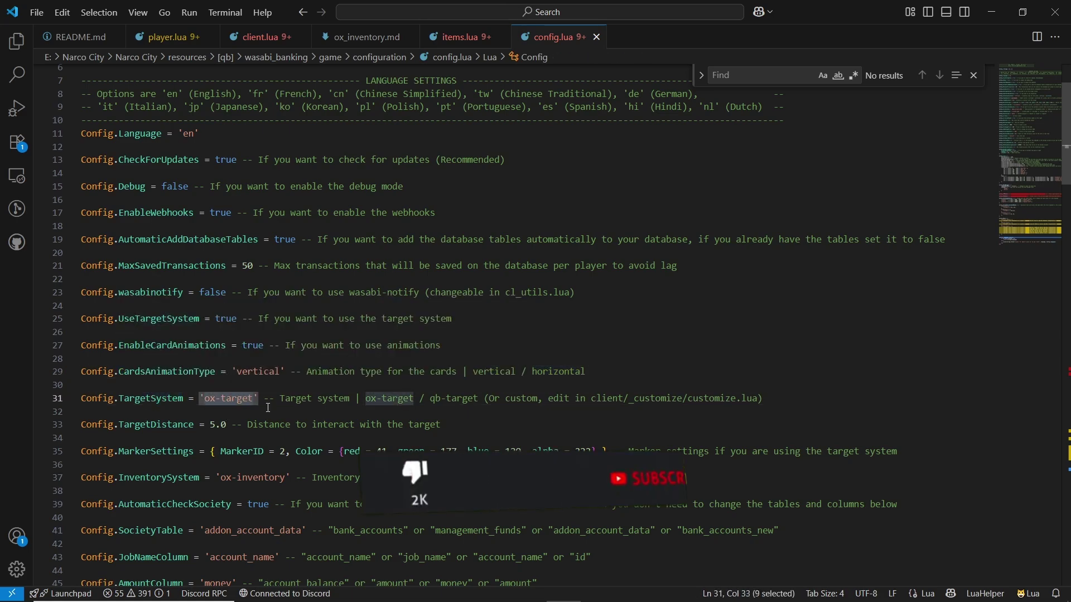
{"action": "scroll", "coordinate": [235, 409], "scroll_direction": "down", "scroll_amount": 2}
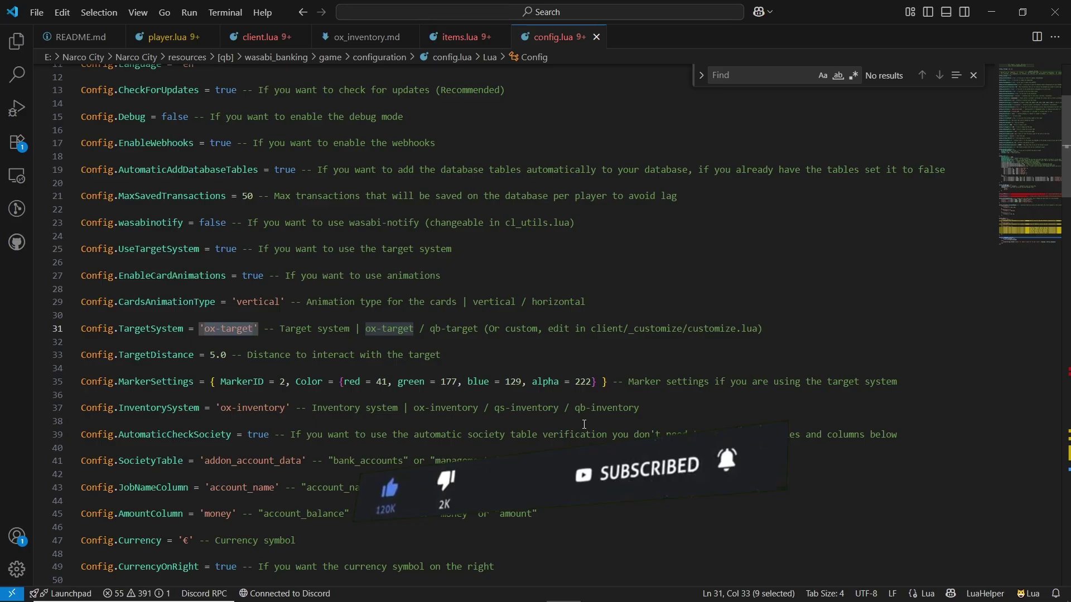
{"action": "scroll", "coordinate": [578, 427], "scroll_direction": "down", "scroll_amount": 3}
{"action": "scroll", "coordinate": [581, 431], "scroll_direction": "up", "scroll_amount": 1}
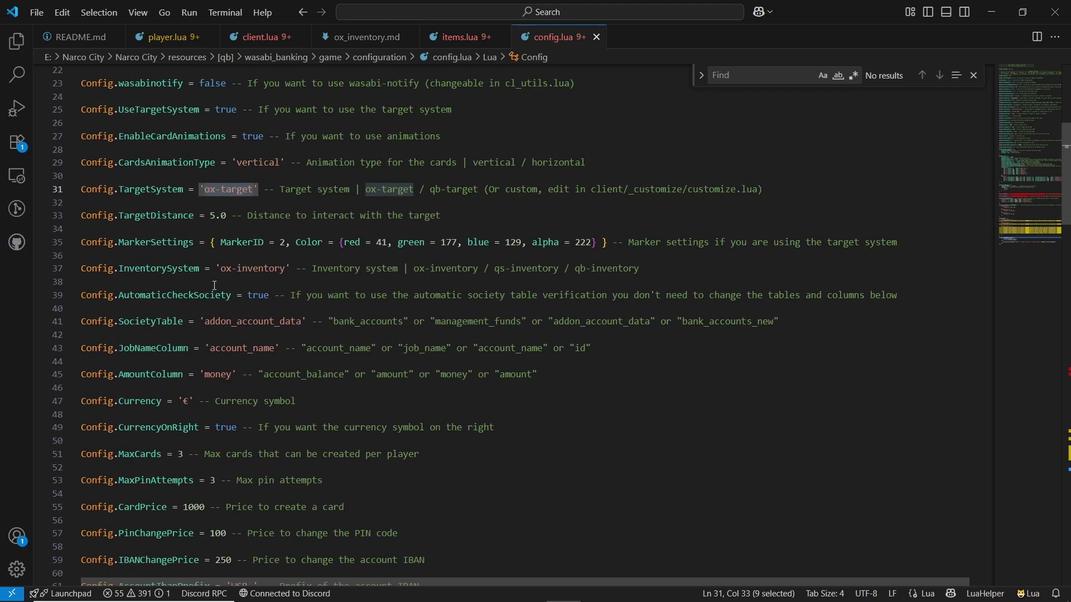
{"action": "left_click", "coordinate": [153, 326]}
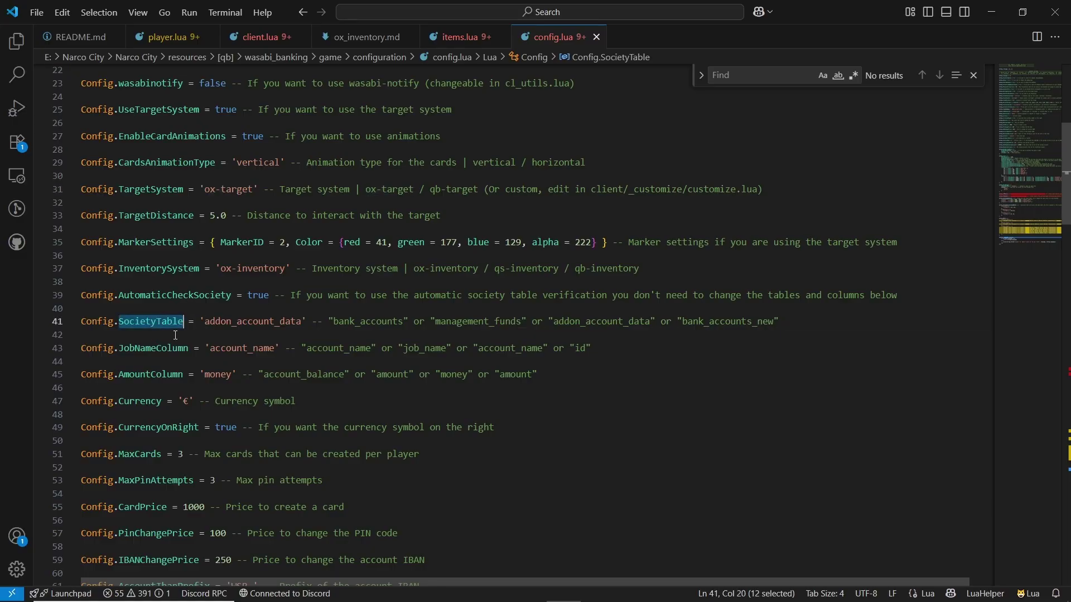
{"action": "double_click", "coordinate": [253, 322]}
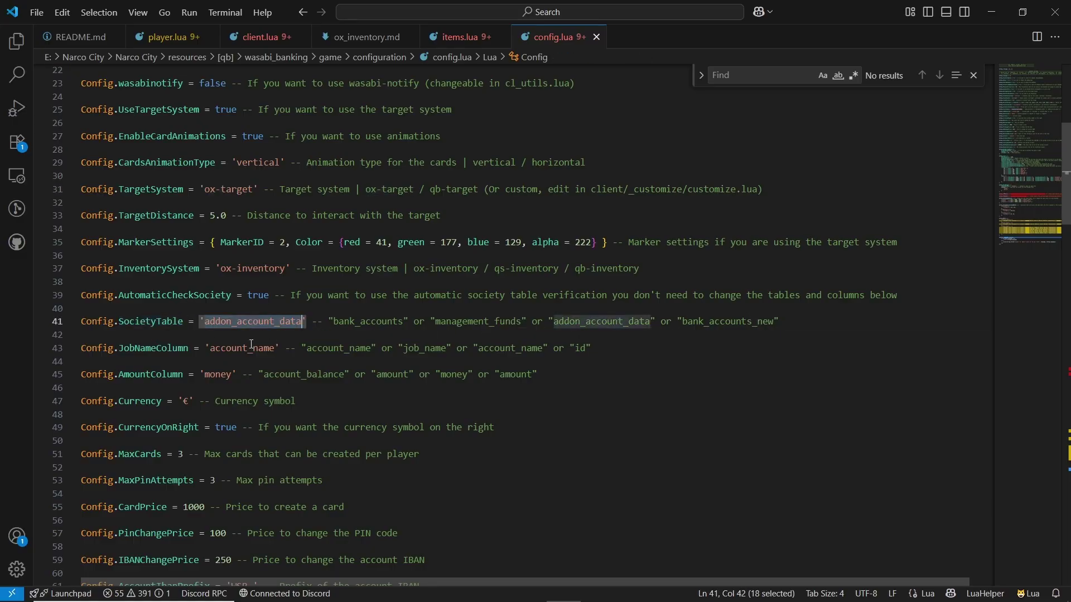
{"action": "double_click", "coordinate": [245, 348]}
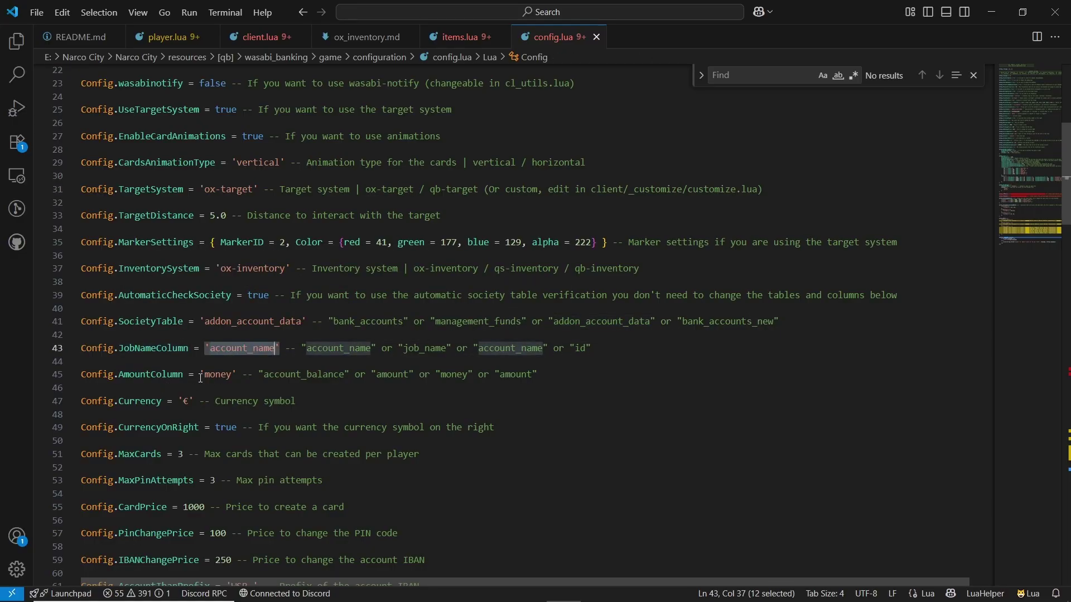
{"action": "scroll", "coordinate": [206, 368], "scroll_direction": "down", "scroll_amount": 1}
{"action": "double_click", "coordinate": [185, 331]}
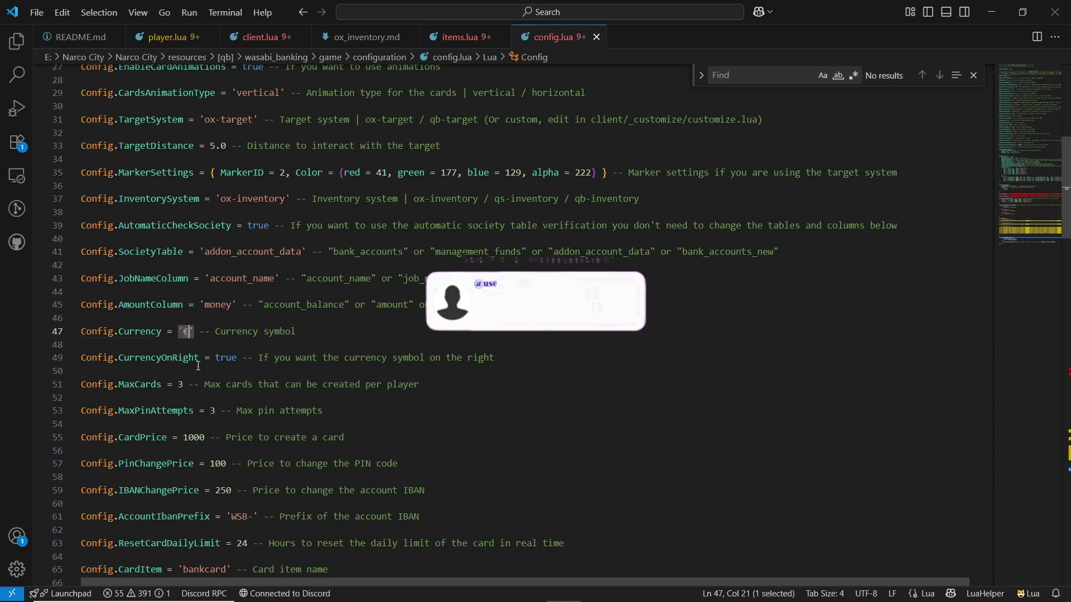
{"action": "scroll", "coordinate": [200, 362], "scroll_direction": "down", "scroll_amount": 2}
{"action": "left_click", "coordinate": [221, 343]}
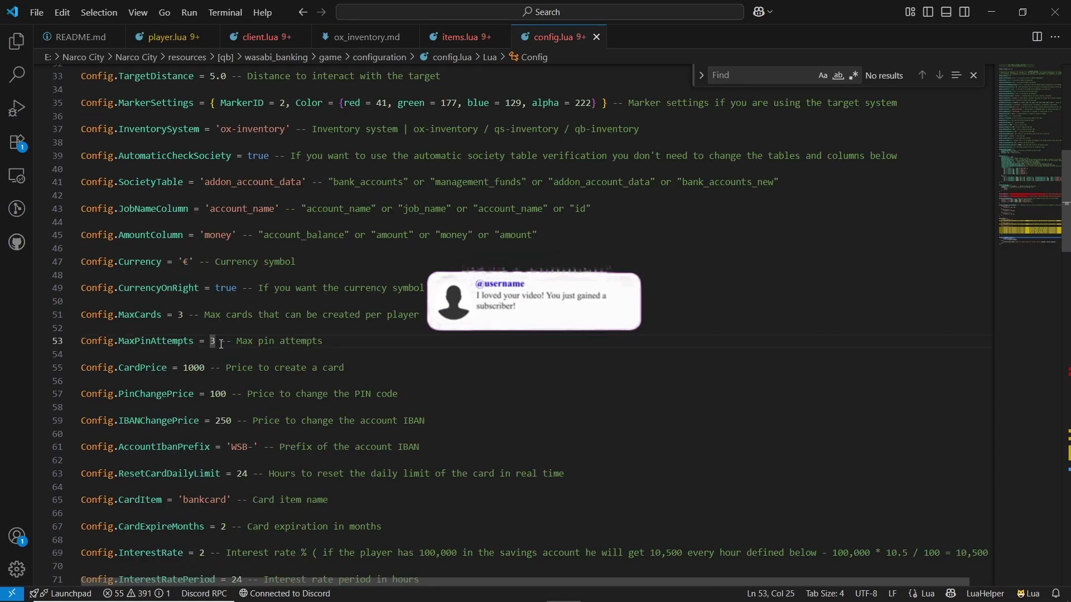
{"action": "left_click", "coordinate": [224, 342]}
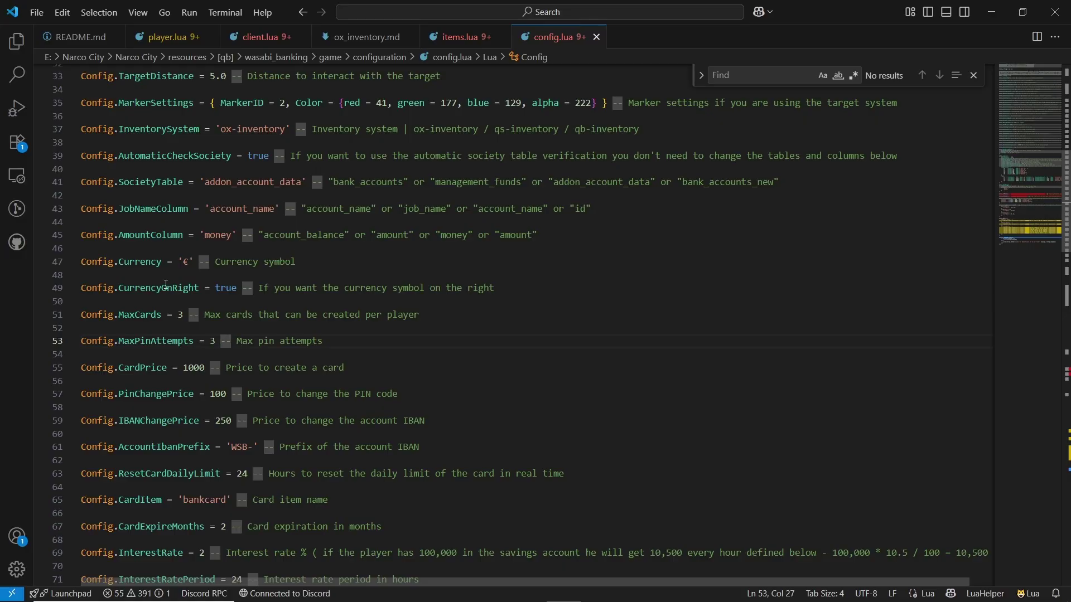
{"action": "left_click", "coordinate": [183, 322]}
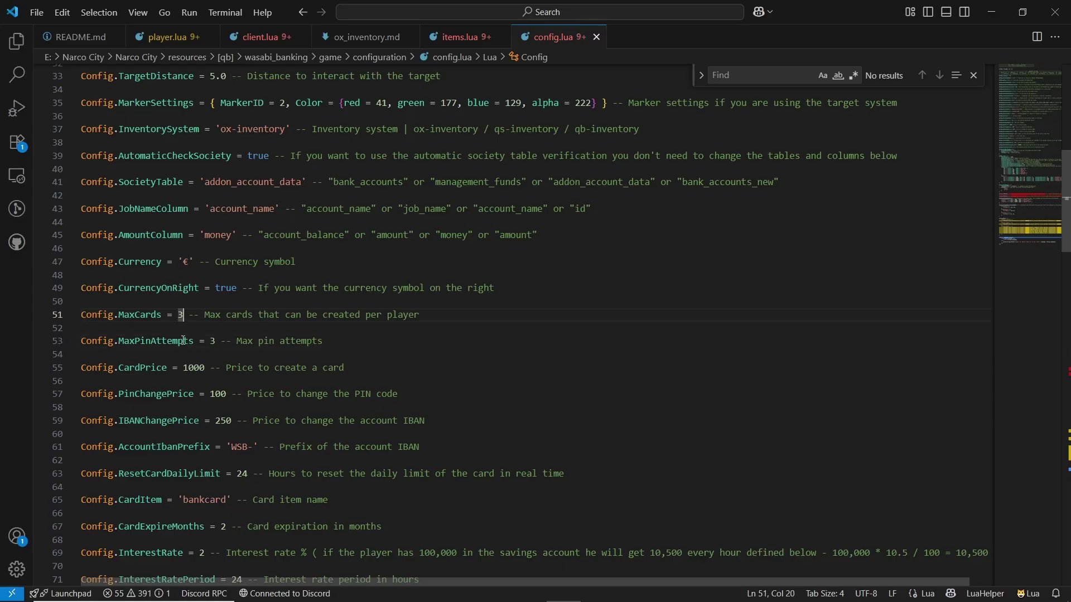
{"action": "scroll", "coordinate": [180, 380], "scroll_direction": "down", "scroll_amount": 5}
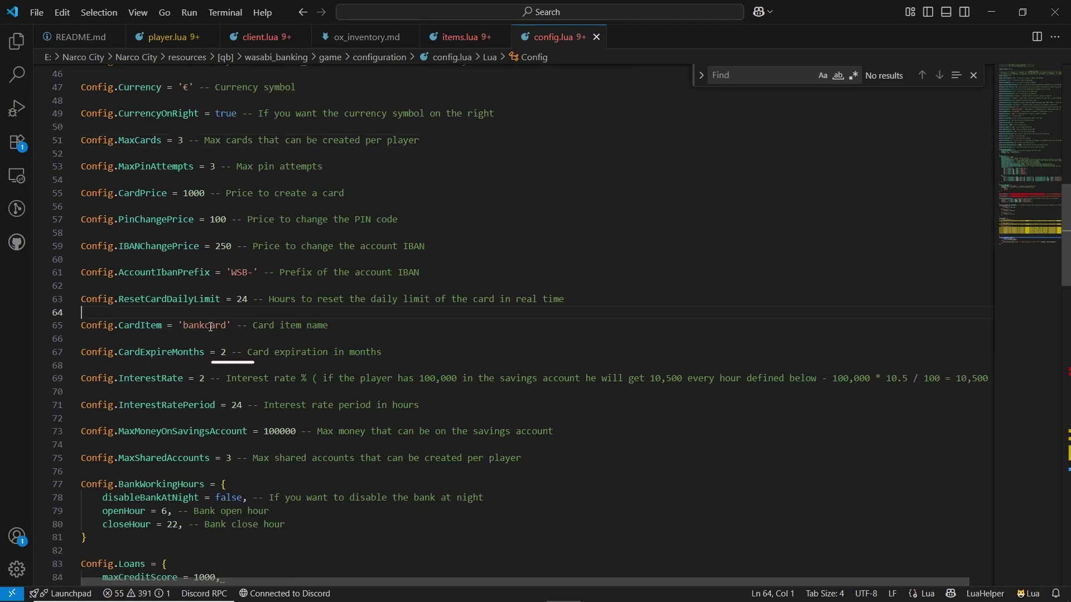
- Review config.lua's bank card item name, bankcard
{"action": "double_click", "coordinate": [202, 325]}
{"action": "scroll", "coordinate": [171, 482], "scroll_direction": "down", "scroll_amount": 3}
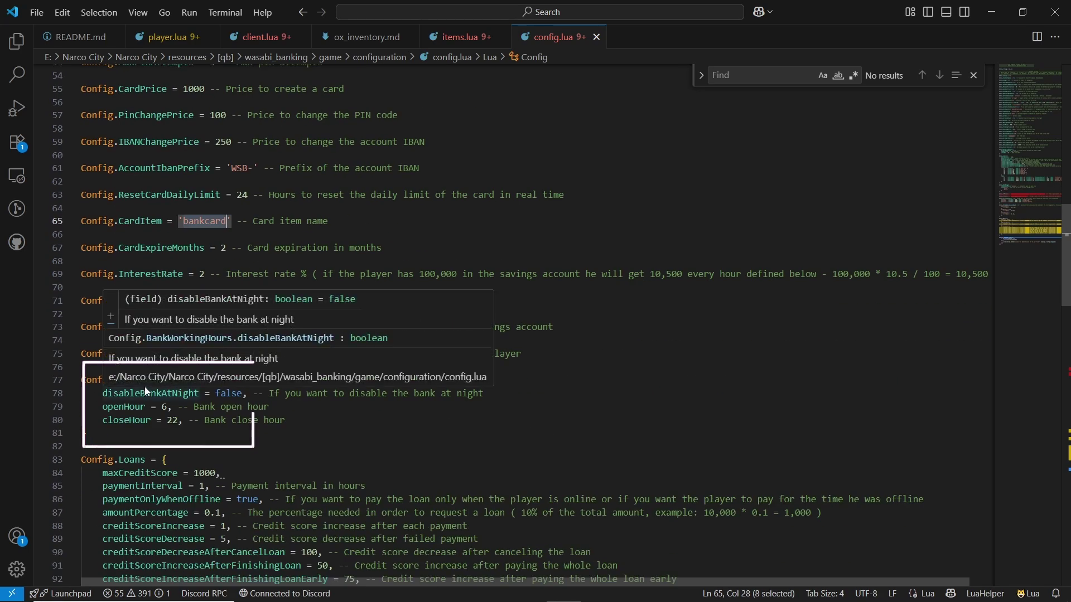
{"action": "mouse_move", "coordinate": [159, 395]}
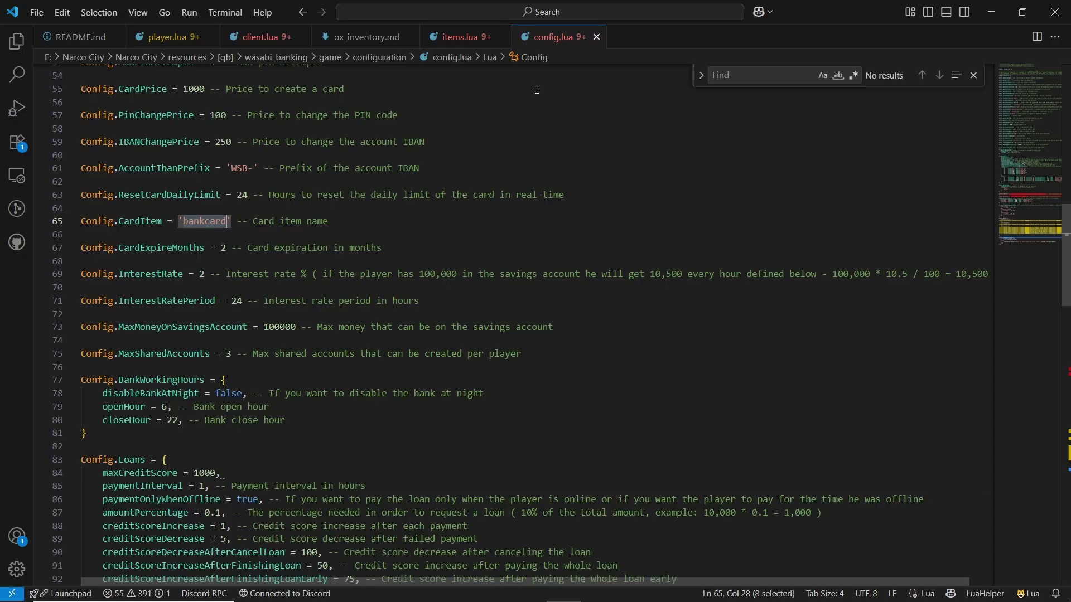
{"action": "scroll", "coordinate": [537, 89], "scroll_direction": "down", "scroll_amount": 8}
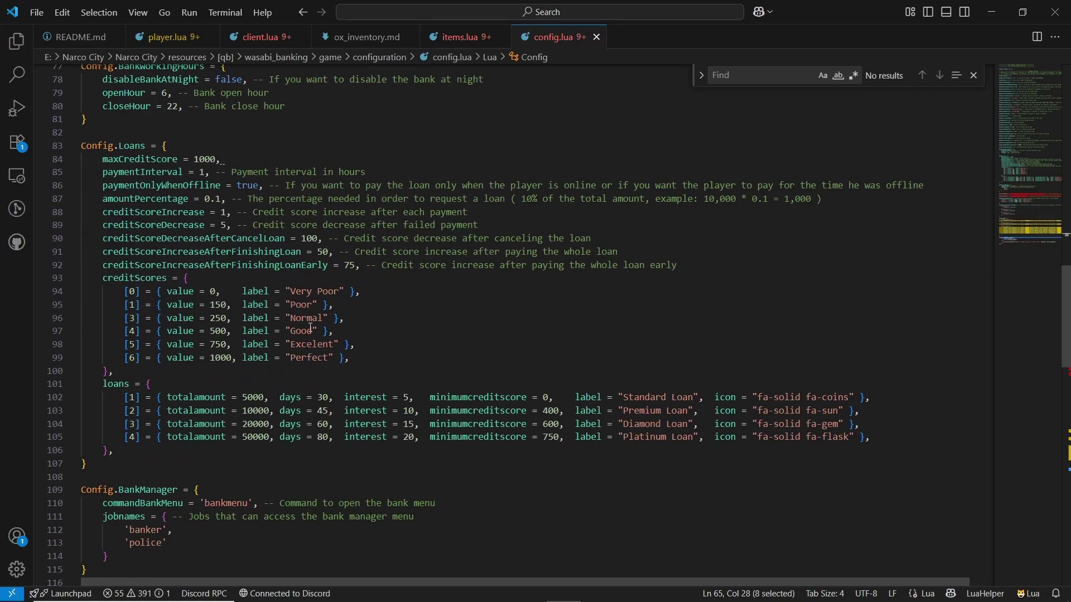
{"action": "scroll", "coordinate": [312, 303], "scroll_direction": "down", "scroll_amount": 2}
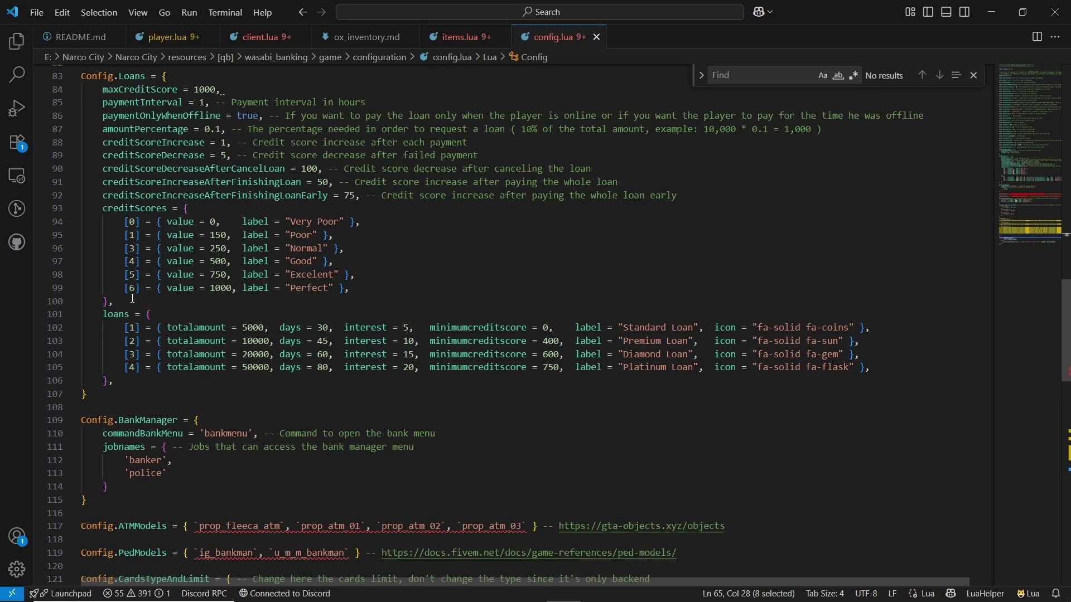
{"action": "scroll", "coordinate": [133, 299], "scroll_direction": "down", "scroll_amount": 4}
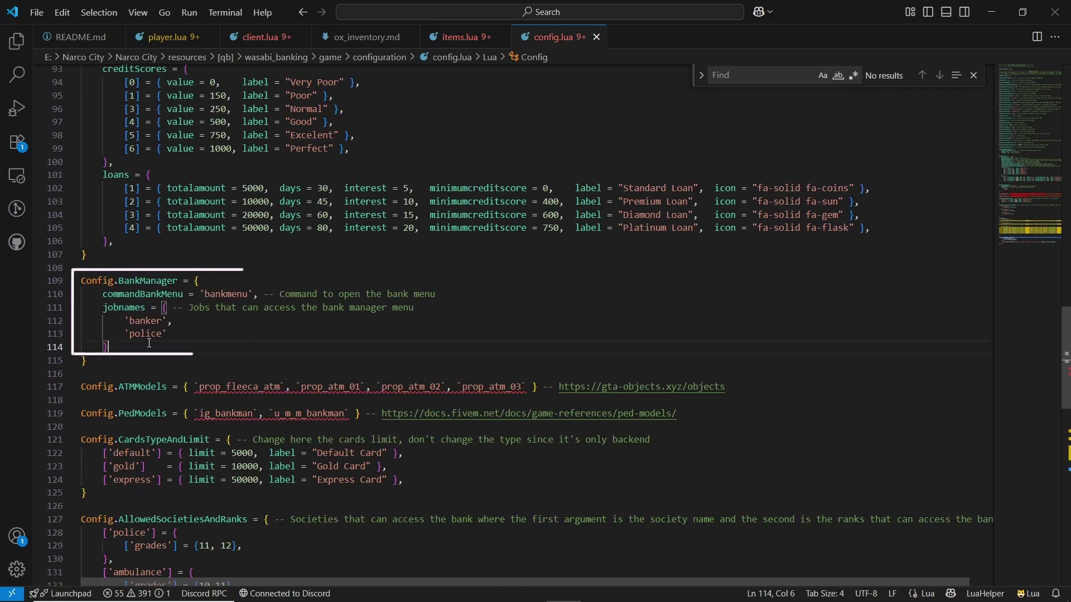
- Check police among the bank manager jobs, scan the remaining settings, and return to the top
{"action": "double_click", "coordinate": [155, 335]}
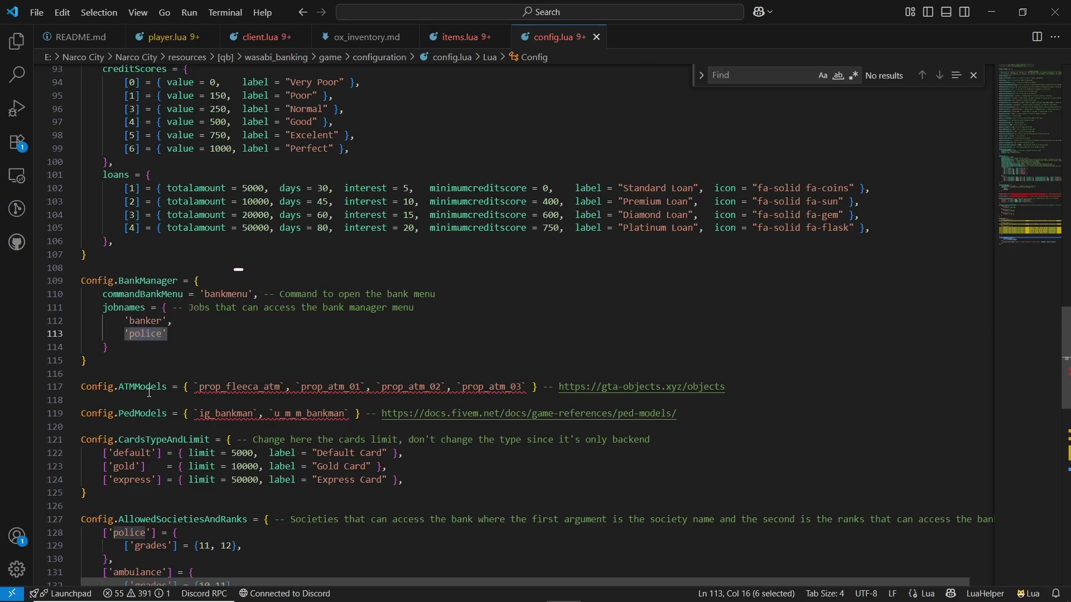
{"action": "scroll", "coordinate": [149, 394], "scroll_direction": "down", "scroll_amount": 4}
{"action": "scroll", "coordinate": [164, 380], "scroll_direction": "down", "scroll_amount": 3}
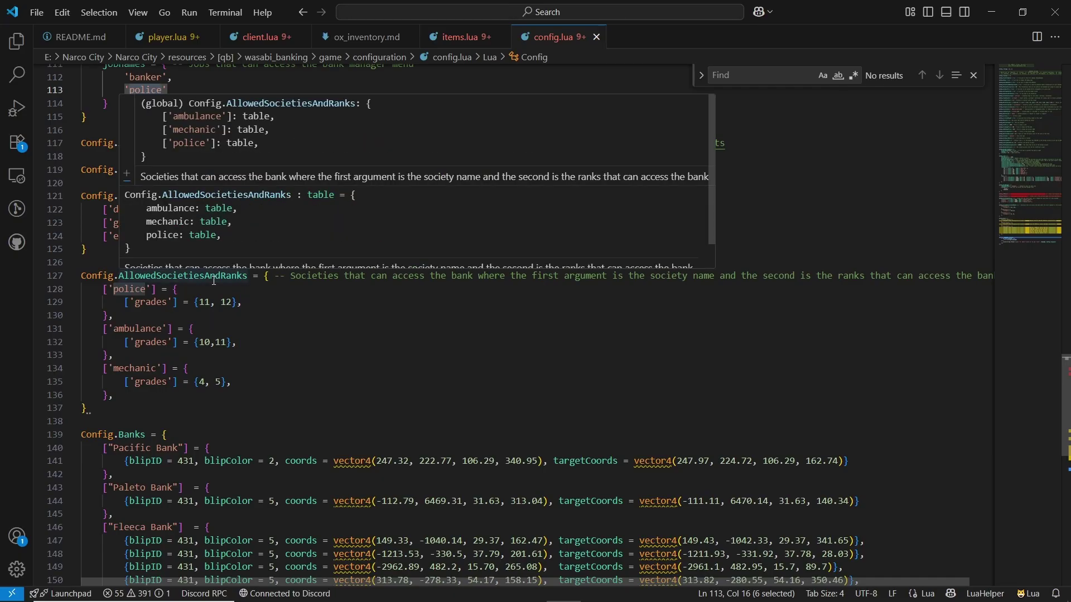
{"action": "scroll", "coordinate": [146, 425], "scroll_direction": "down", "scroll_amount": 1}
{"action": "scroll", "coordinate": [146, 425], "scroll_direction": "down", "scroll_amount": 8}
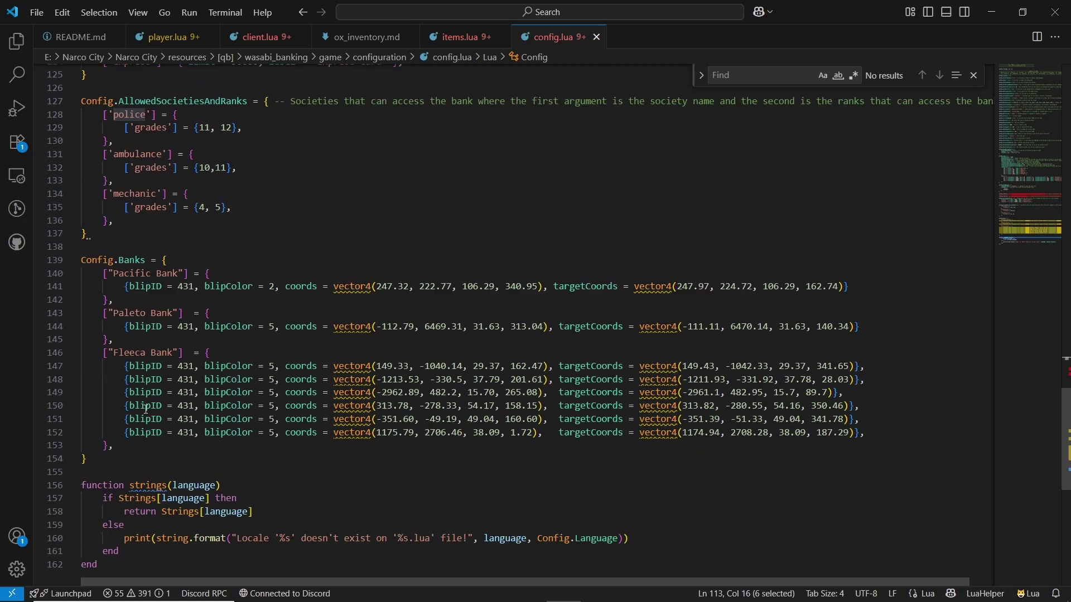
{"action": "scroll", "coordinate": [202, 303], "scroll_direction": "up", "scroll_amount": 3}
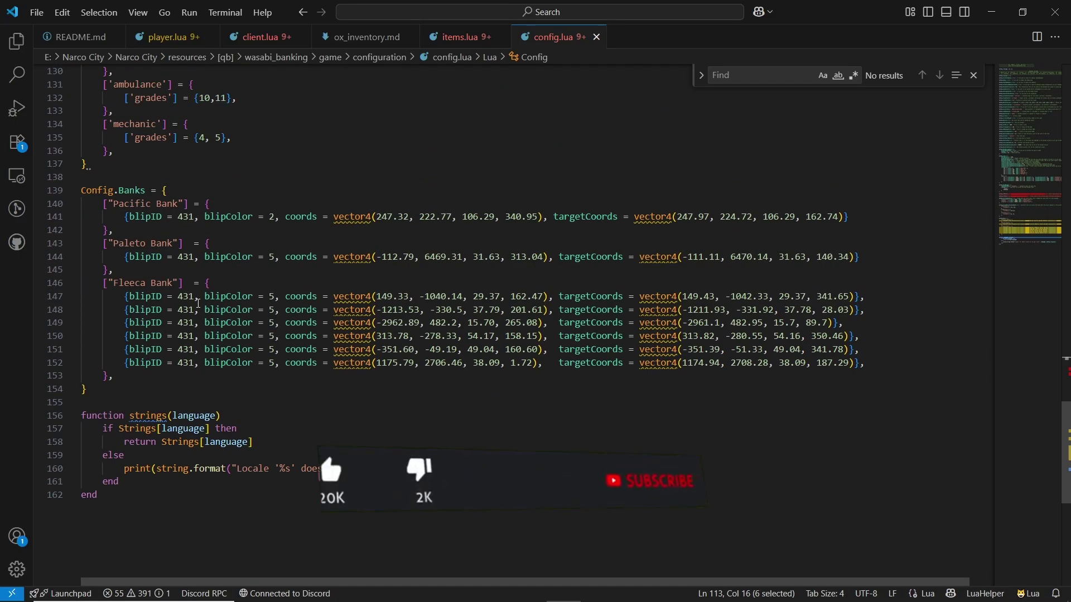
{"action": "left_click_drag", "start_coordinate": [1059, 252], "coordinate": [1056, 73]}
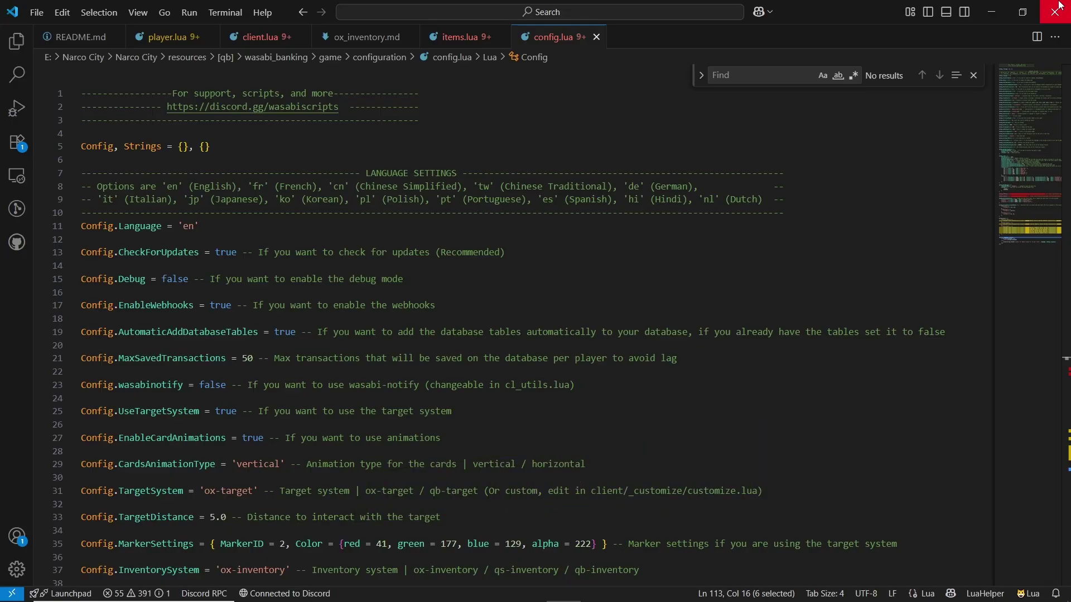
- Close VS Code, walk up to the Fleeca bank teller, and choose Open Bank
{"action": "left_click", "coordinate": [1059, 6]}
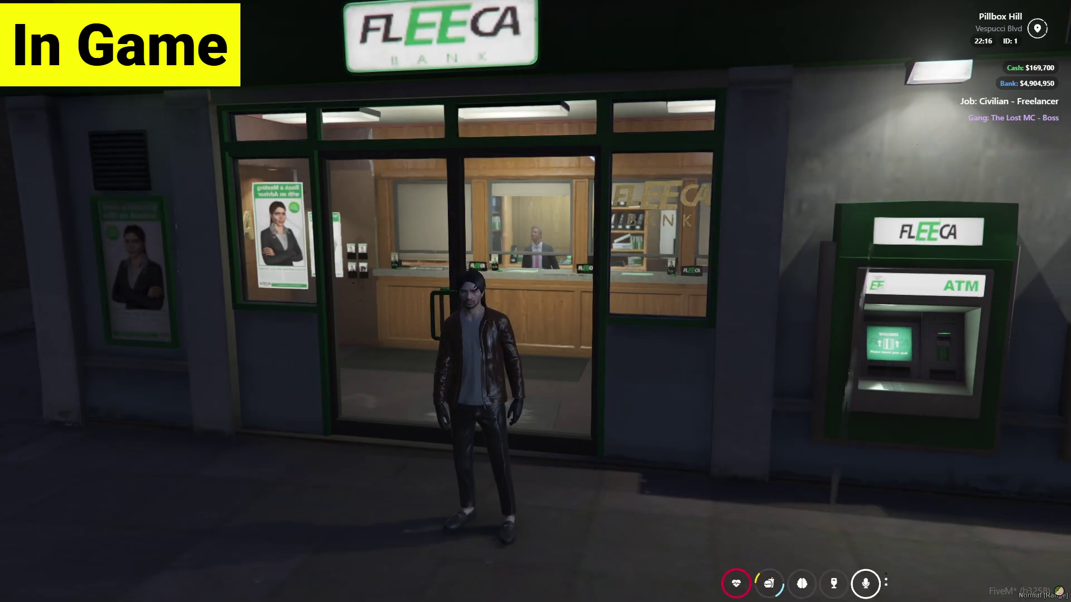
{"action": "key", "text": "w"}
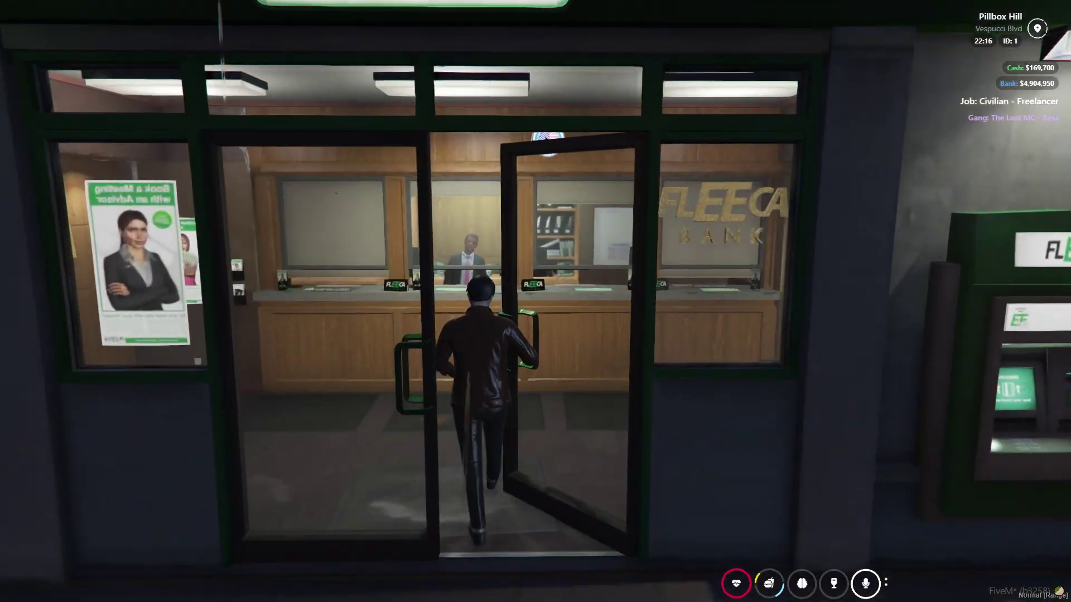
{"action": "key", "text": "w"}
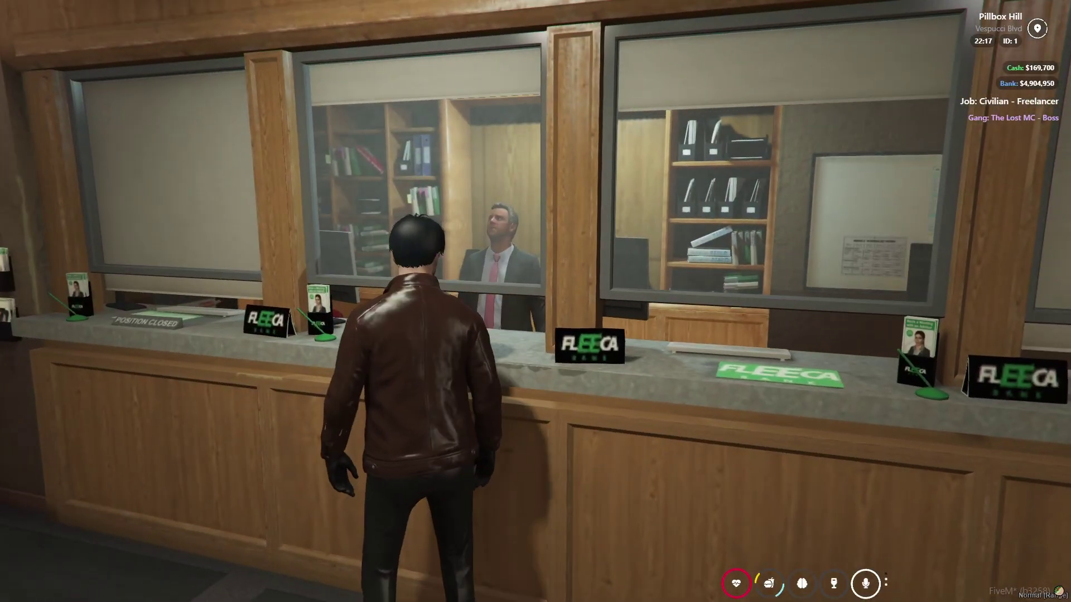
{"action": "key", "text": "alt"}
{"action": "left_click", "coordinate": [602, 301]}
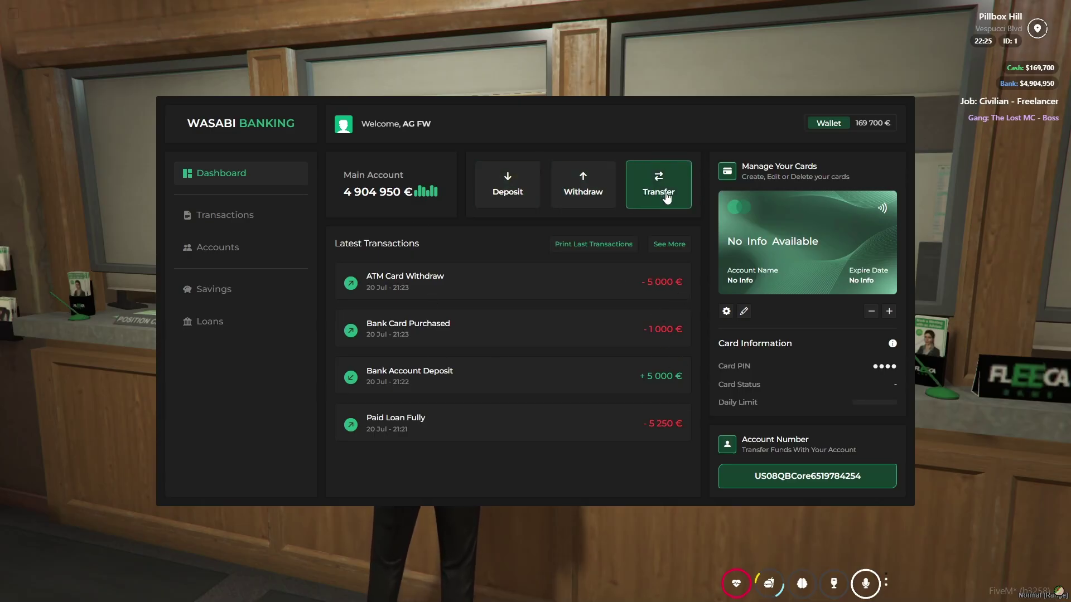
- Deposit 1000 € into the main account and withdraw 2000 €
{"action": "left_click", "coordinate": [524, 186]}
{"action": "type", "text": "1000"}
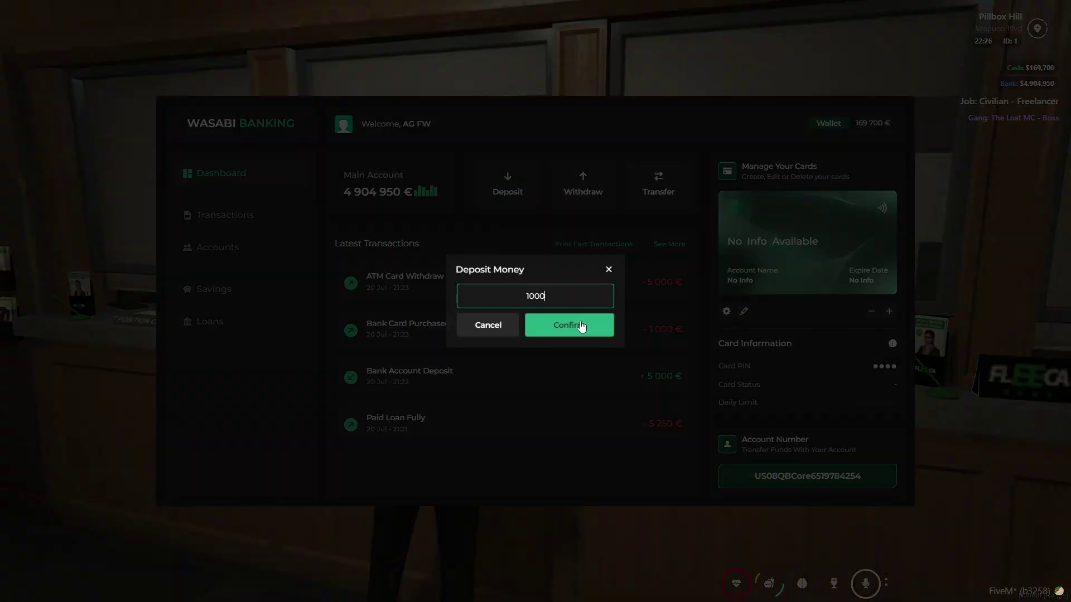
{"action": "left_click", "coordinate": [580, 325]}
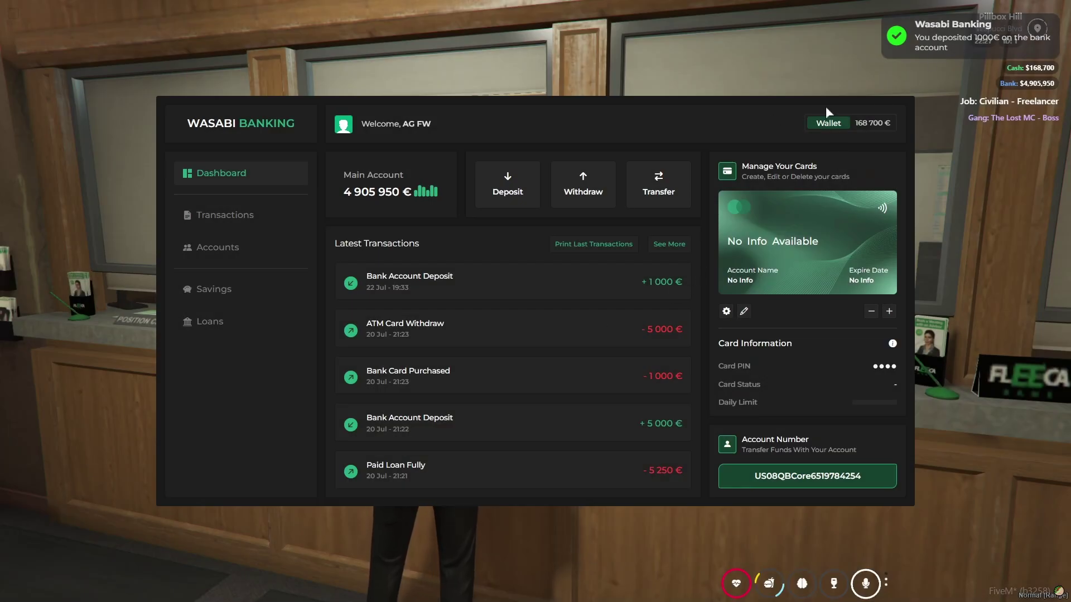
{"action": "left_click", "coordinate": [608, 189]}
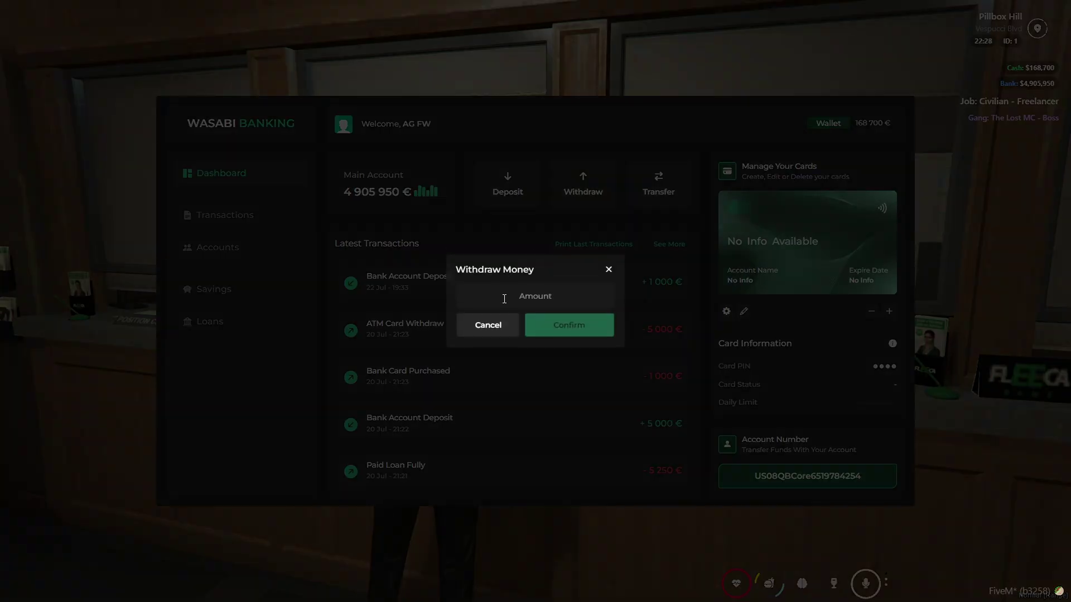
{"action": "type", "text": "2000"}
{"action": "left_click", "coordinate": [573, 329]}
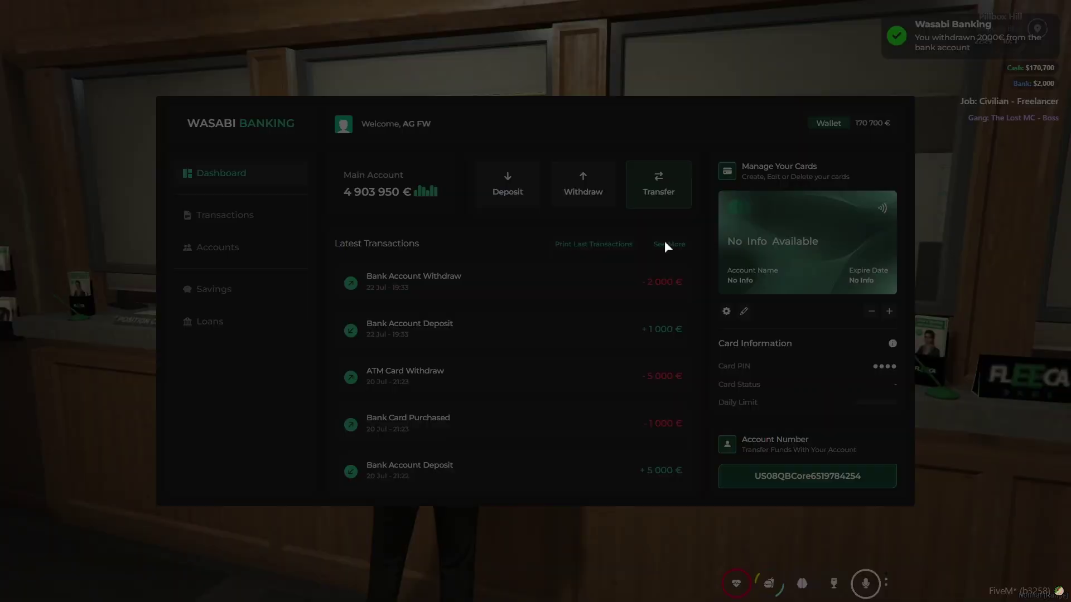
- Glance at the transfer form without sending, then set the account IBAN to 123
{"action": "left_click", "coordinate": [658, 187]}
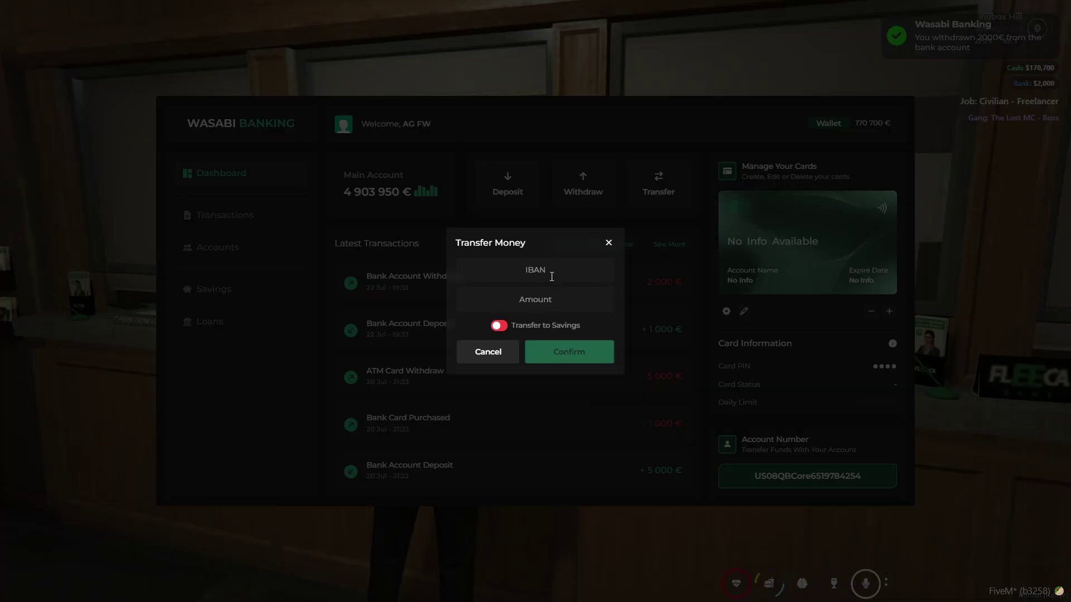
{"action": "left_click", "coordinate": [552, 299]}
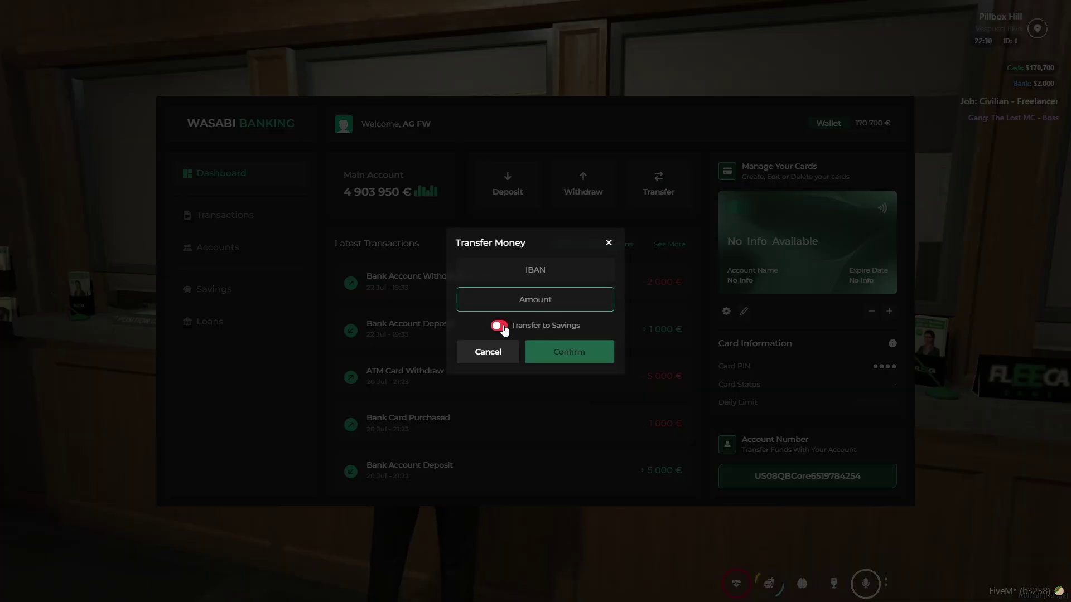
{"action": "left_click", "coordinate": [608, 245]}
{"action": "left_click", "coordinate": [837, 480]}
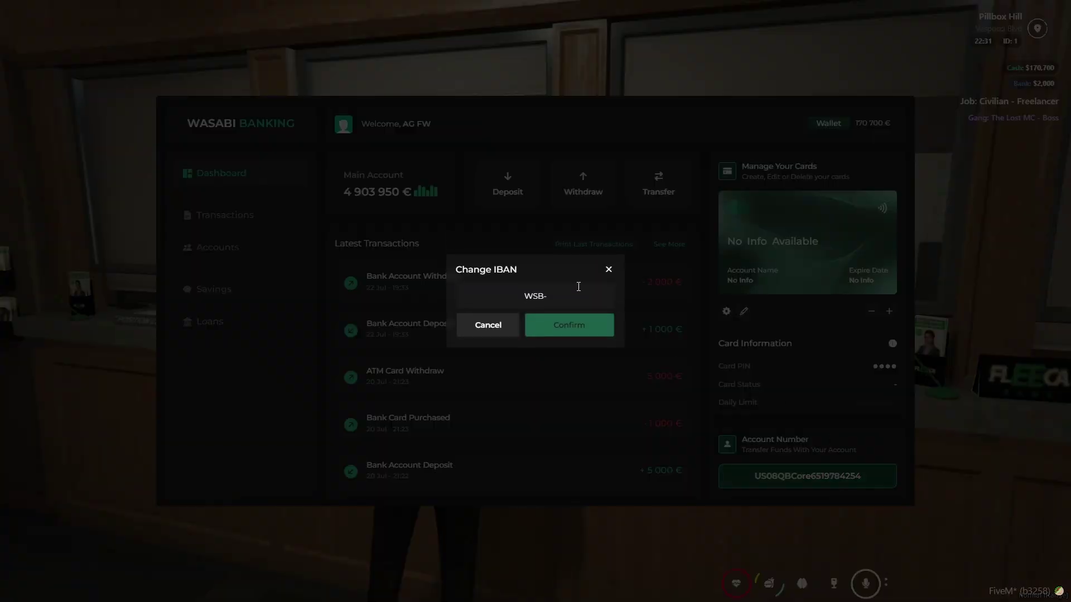
{"action": "type", "text": "123"}
{"action": "left_click", "coordinate": [576, 330]}
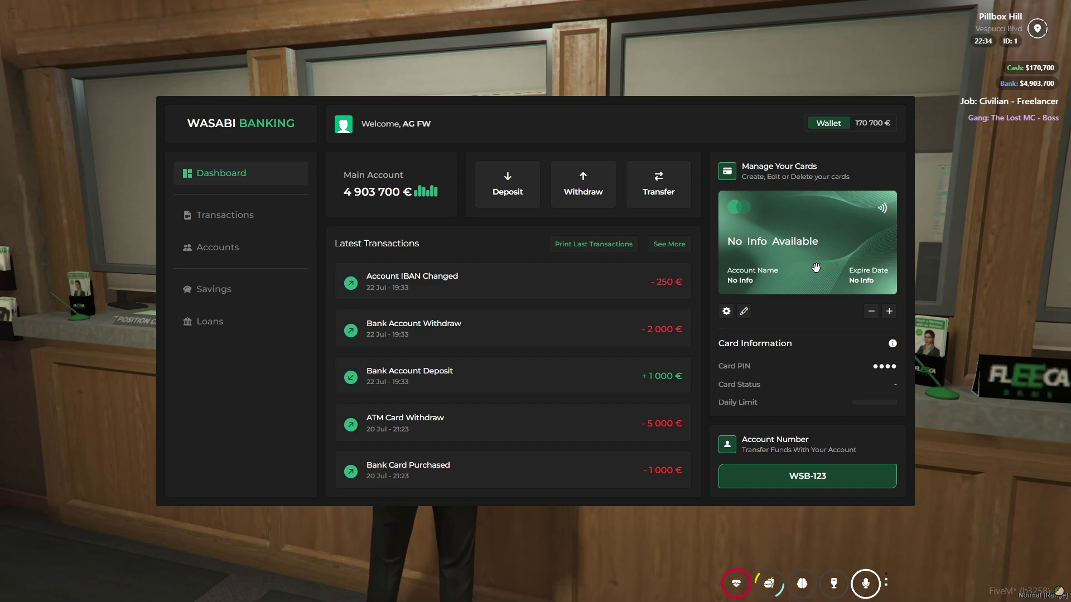
- Create a new Express Card with a PIN
{"action": "left_click", "coordinate": [889, 311]}
{"action": "left_click", "coordinate": [565, 310]}
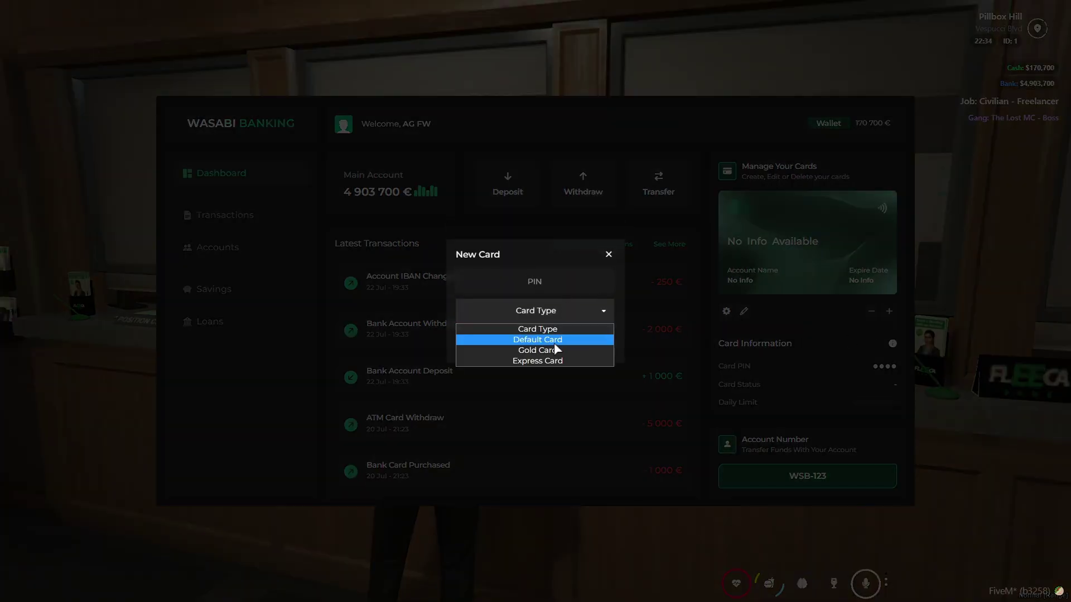
{"action": "left_click", "coordinate": [564, 364]}
{"action": "left_click", "coordinate": [549, 288]}
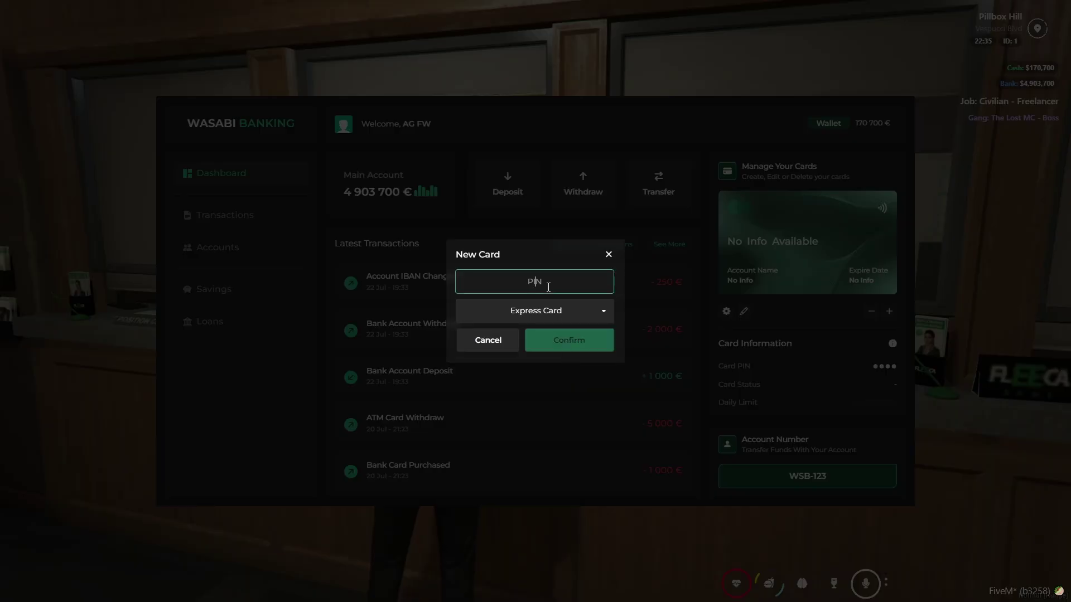
{"action": "left_click", "coordinate": [568, 341]}
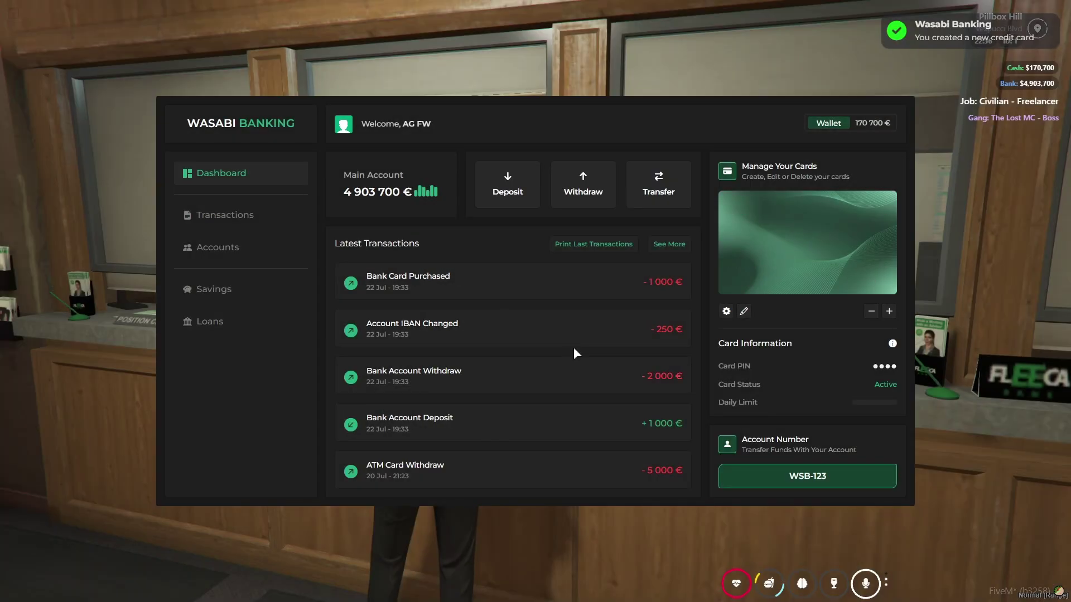
- Check the card's PIN change and status dialogs, leaving the status Active
{"action": "left_click", "coordinate": [745, 312]}
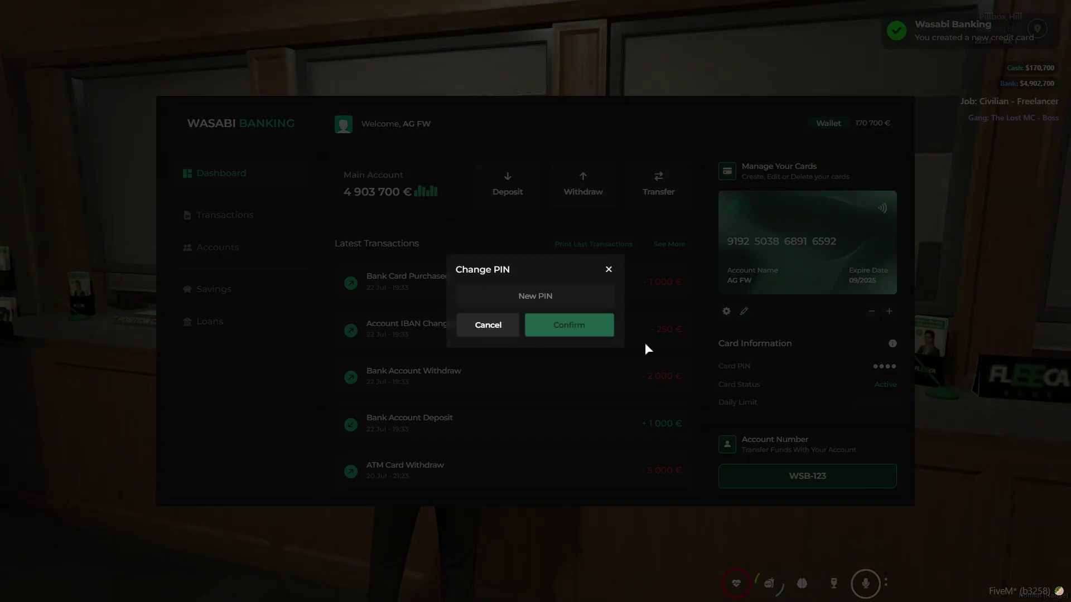
{"action": "left_click", "coordinate": [513, 334]}
{"action": "left_click", "coordinate": [726, 311]}
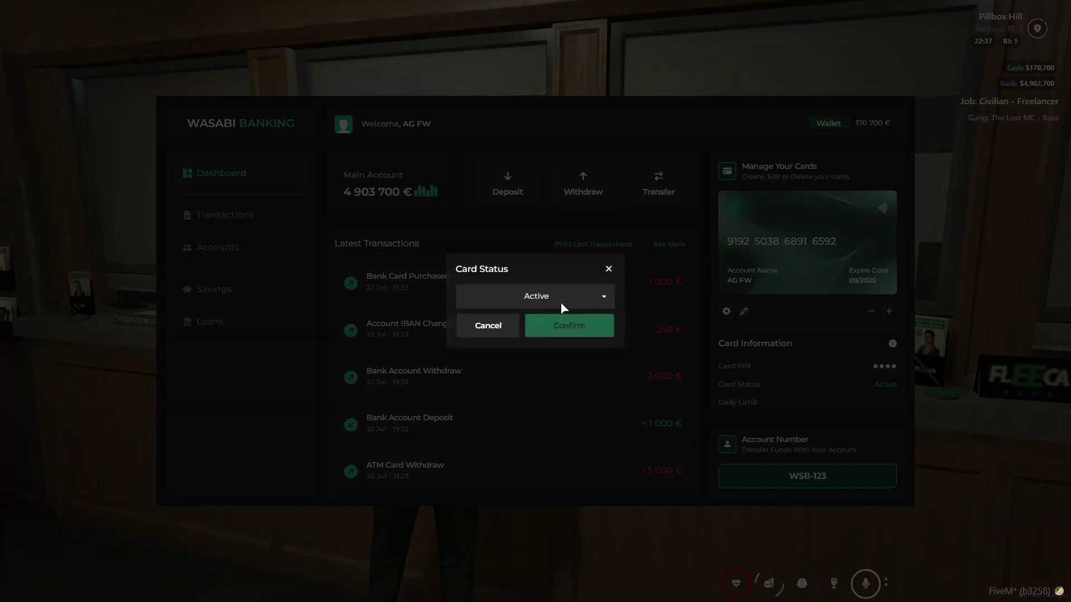
{"action": "left_click", "coordinate": [560, 303]}
{"action": "left_click", "coordinate": [585, 288]}
{"action": "left_click", "coordinate": [584, 289]}
{"action": "left_click", "coordinate": [609, 270]}
{"action": "left_click", "coordinate": [608, 268]}
- Page through the transaction history and back to the first page
{"action": "left_click", "coordinate": [240, 215]}
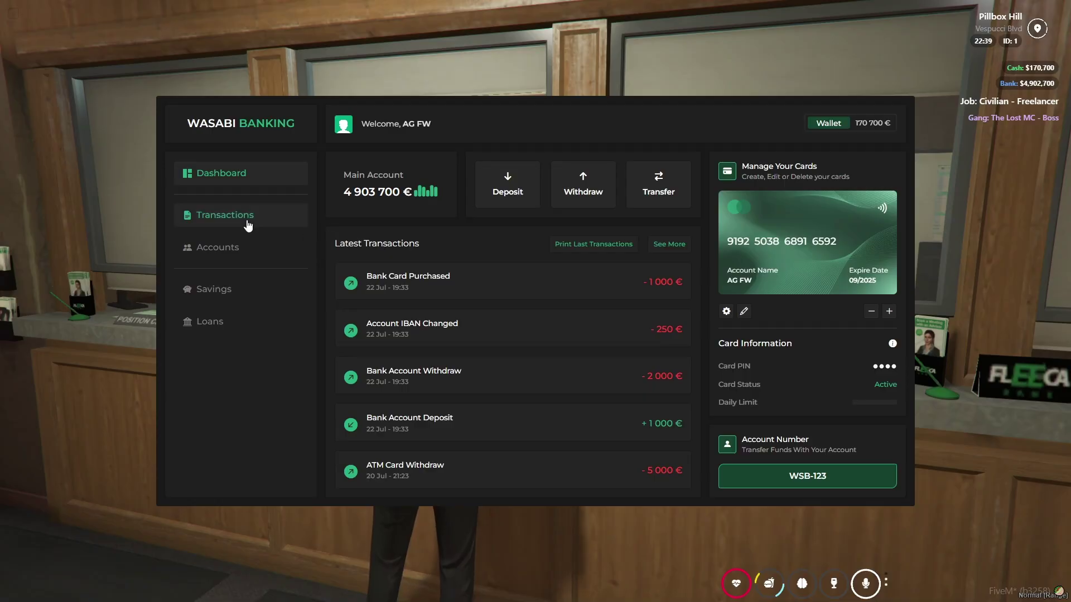
{"action": "mouse_move", "coordinate": [868, 288]}
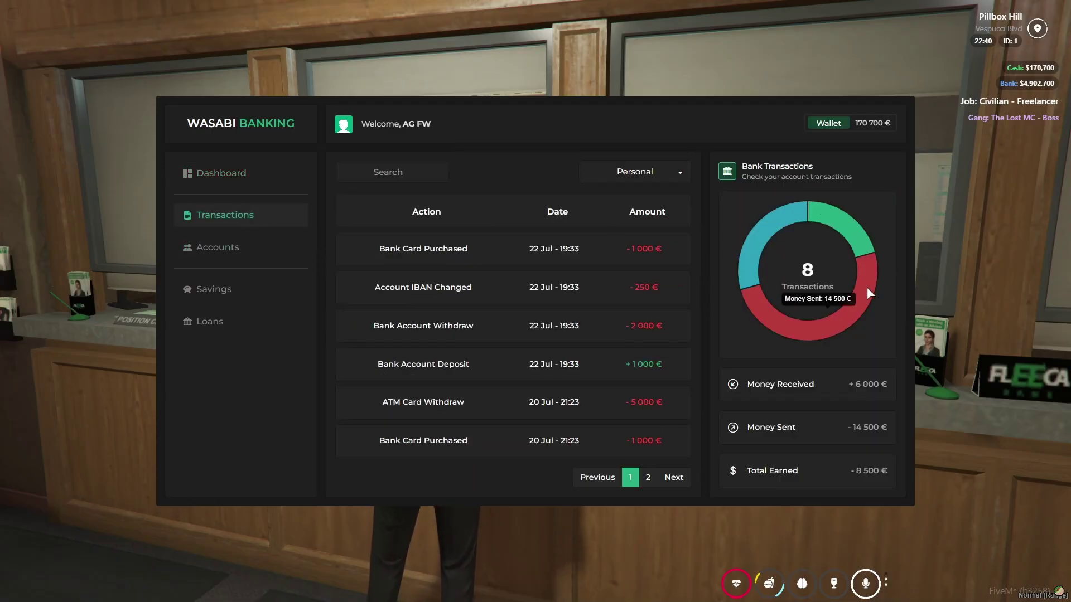
{"action": "left_click", "coordinate": [646, 480]}
{"action": "left_click", "coordinate": [630, 479]}
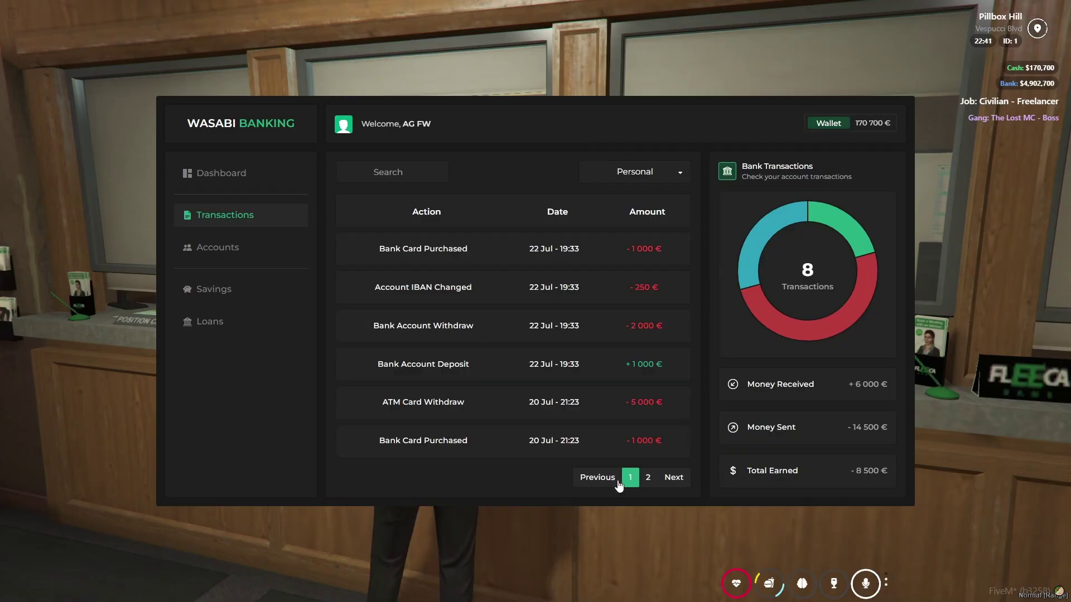
- Enter the shared account, then view the savings account
{"action": "left_click", "coordinate": [283, 252]}
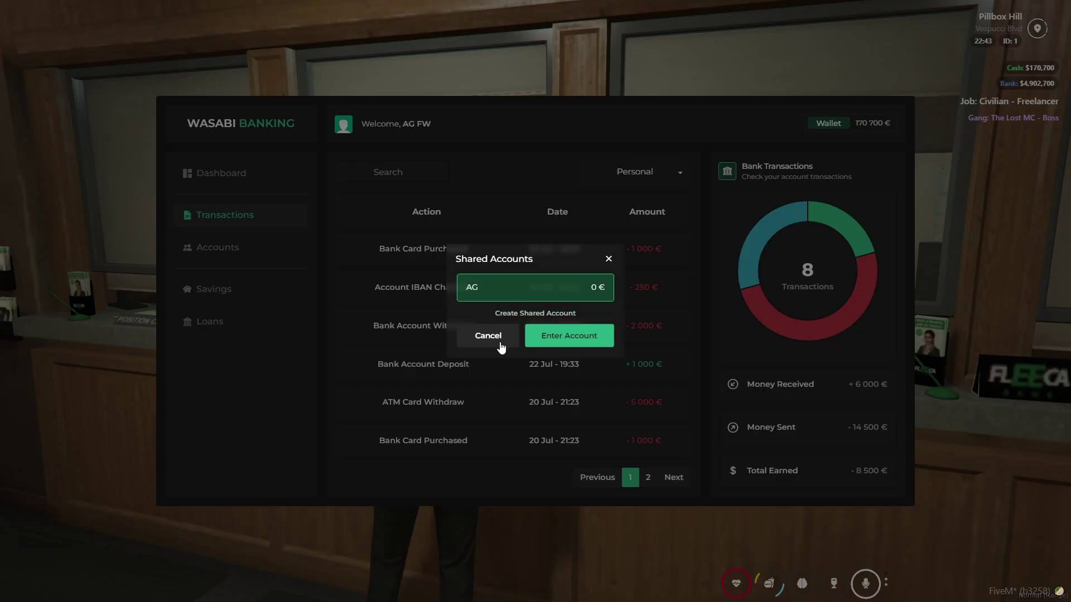
{"action": "left_click", "coordinate": [592, 334]}
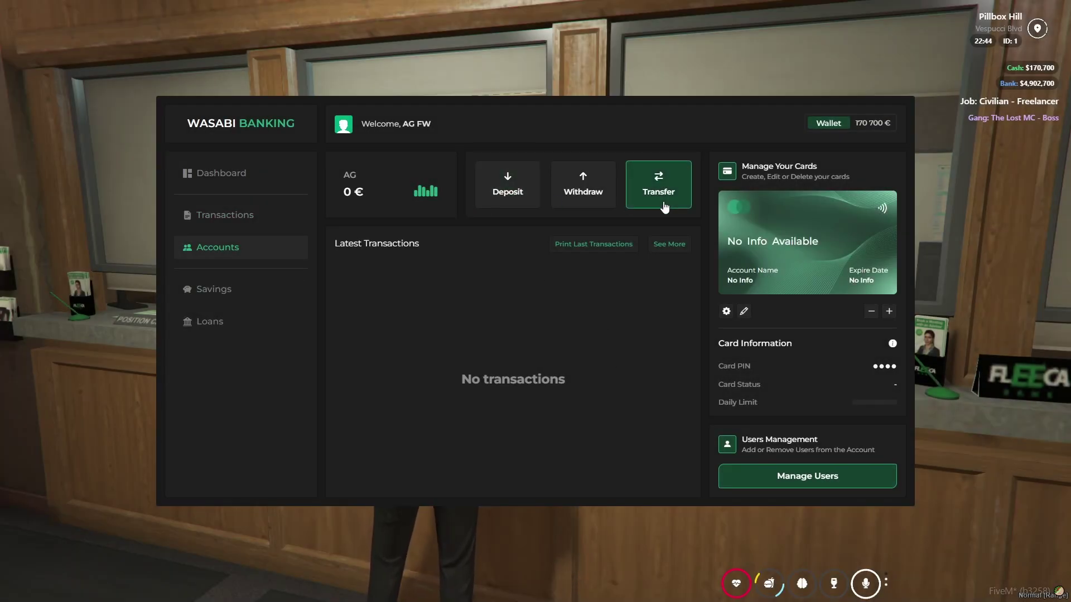
{"action": "left_click", "coordinate": [220, 288]}
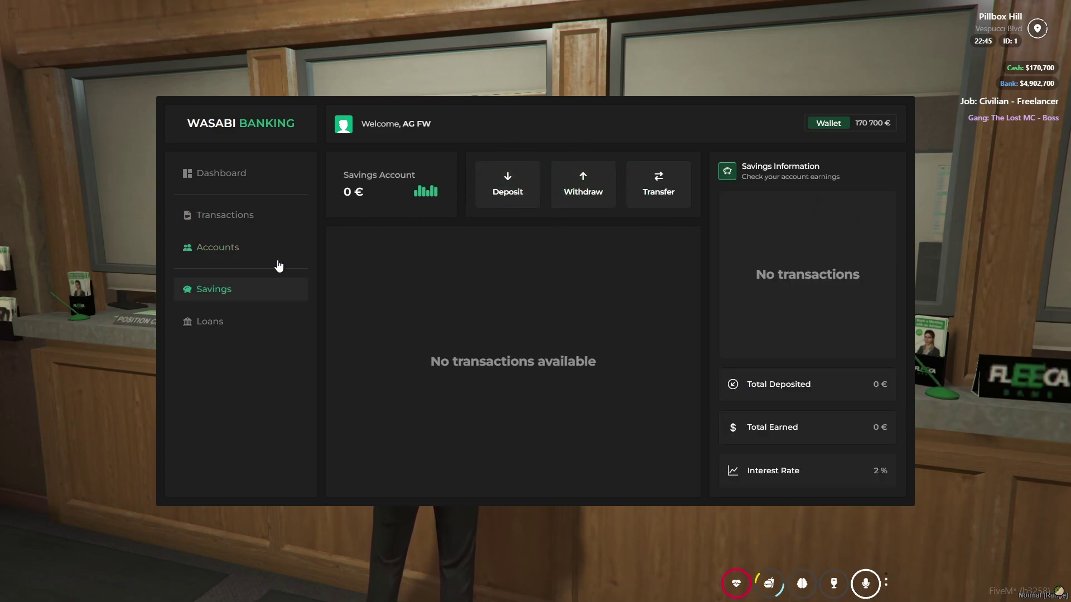
- Request the Premium Loan, then cancel it
{"action": "left_click", "coordinate": [230, 318]}
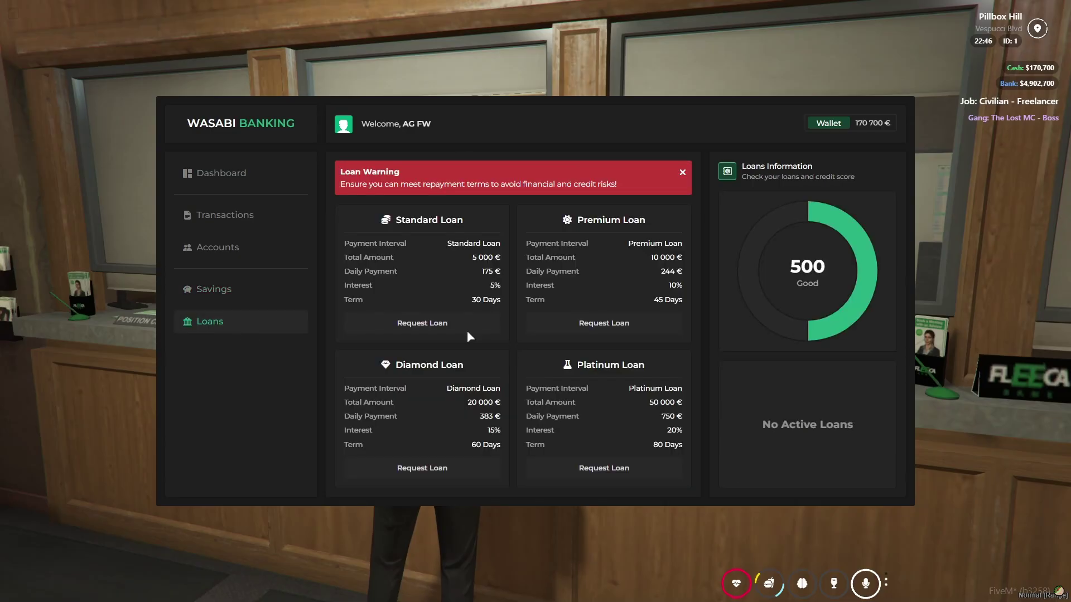
{"action": "left_click", "coordinate": [607, 323]}
{"action": "left_click", "coordinate": [582, 416]}
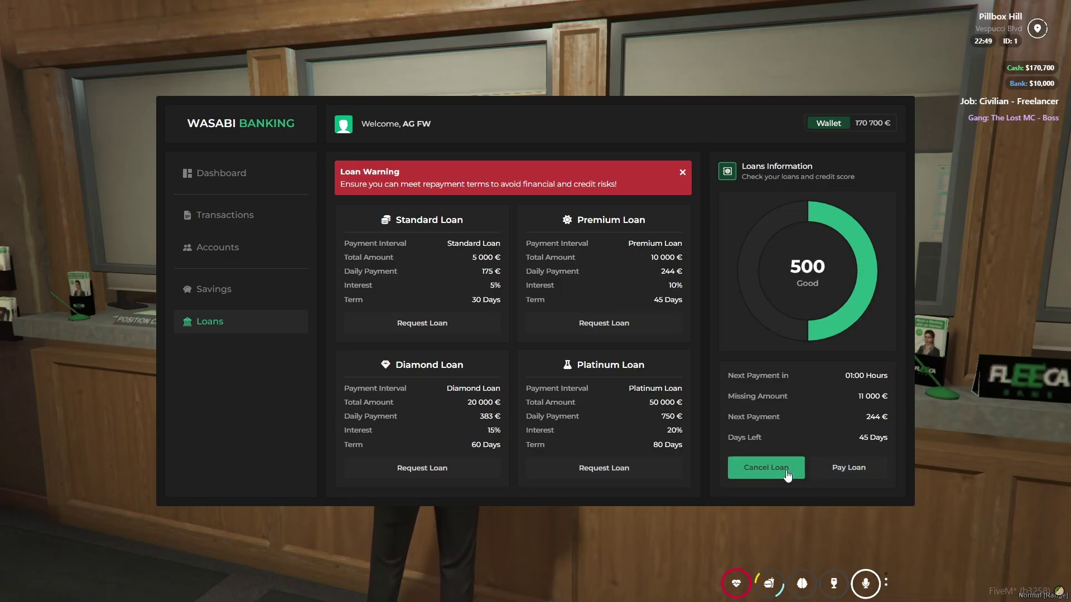
{"action": "left_click", "coordinate": [766, 468]}
{"action": "left_click", "coordinate": [601, 340]}
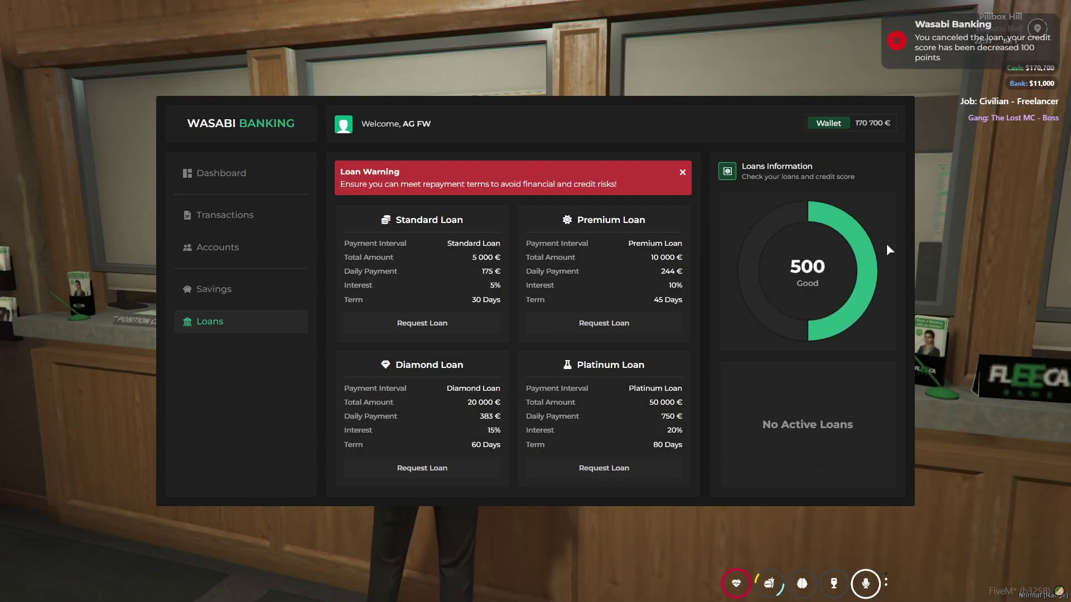
- From the dashboard, start a transfer from the main account into savings
{"action": "left_click", "coordinate": [229, 285]}
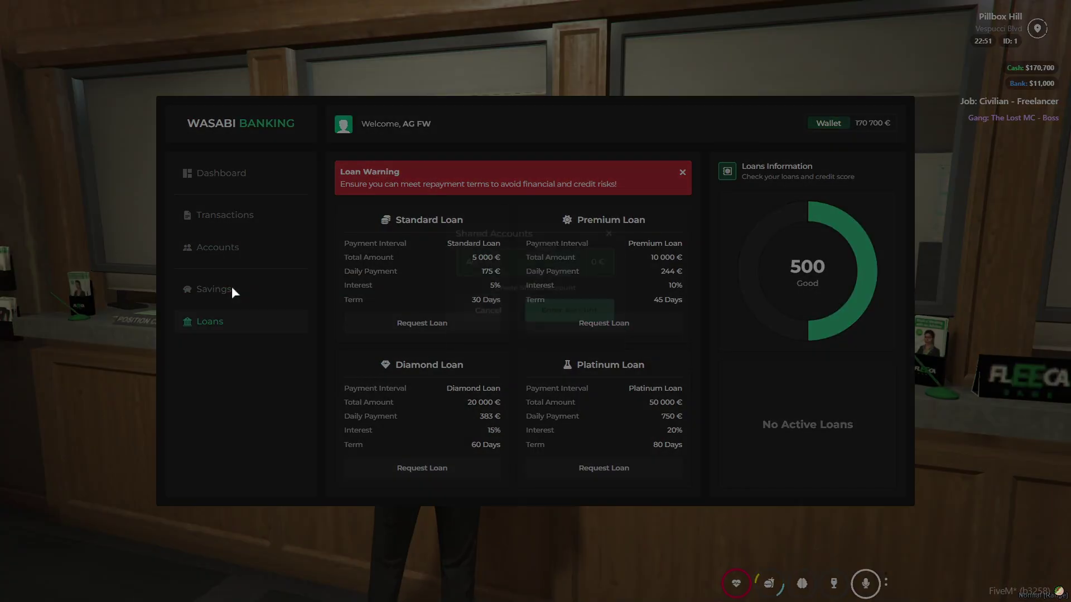
{"action": "left_click", "coordinate": [323, 265]}
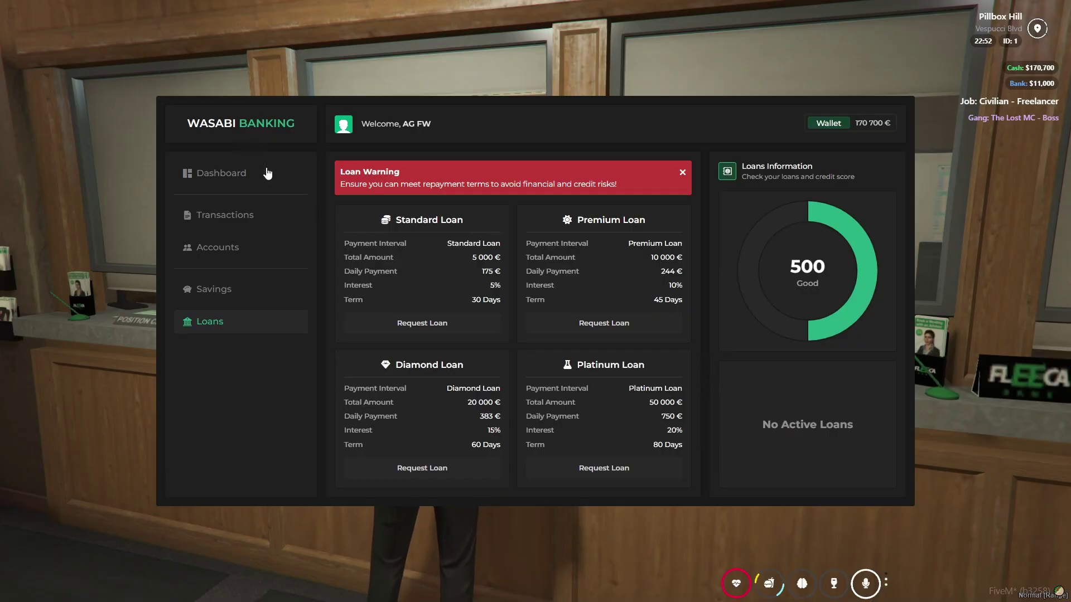
{"action": "left_click", "coordinate": [266, 172]}
{"action": "left_click", "coordinate": [658, 184]}
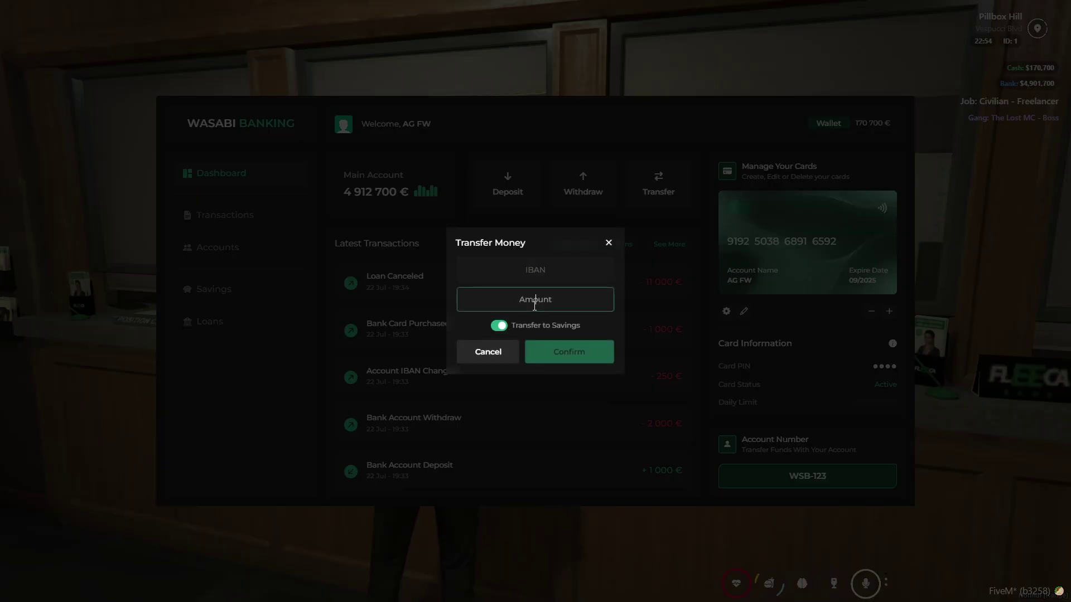
- Transfer 10000 € into savings and check the savings account balance
{"action": "left_click", "coordinate": [534, 305]}
{"action": "type", "text": "10000"}
{"action": "left_click", "coordinate": [567, 352]}
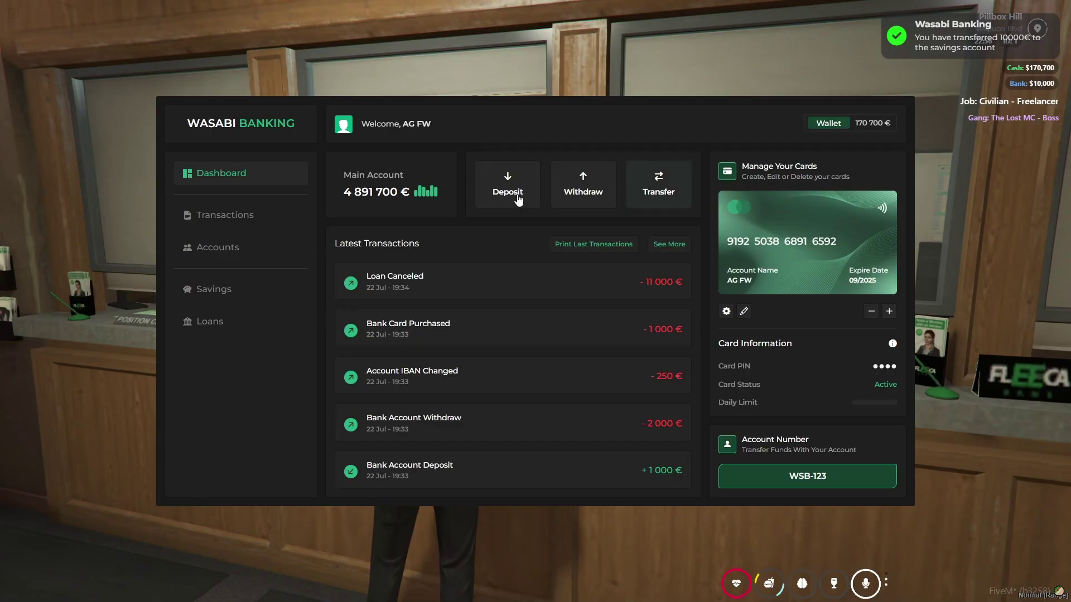
{"action": "left_click", "coordinate": [220, 288]}
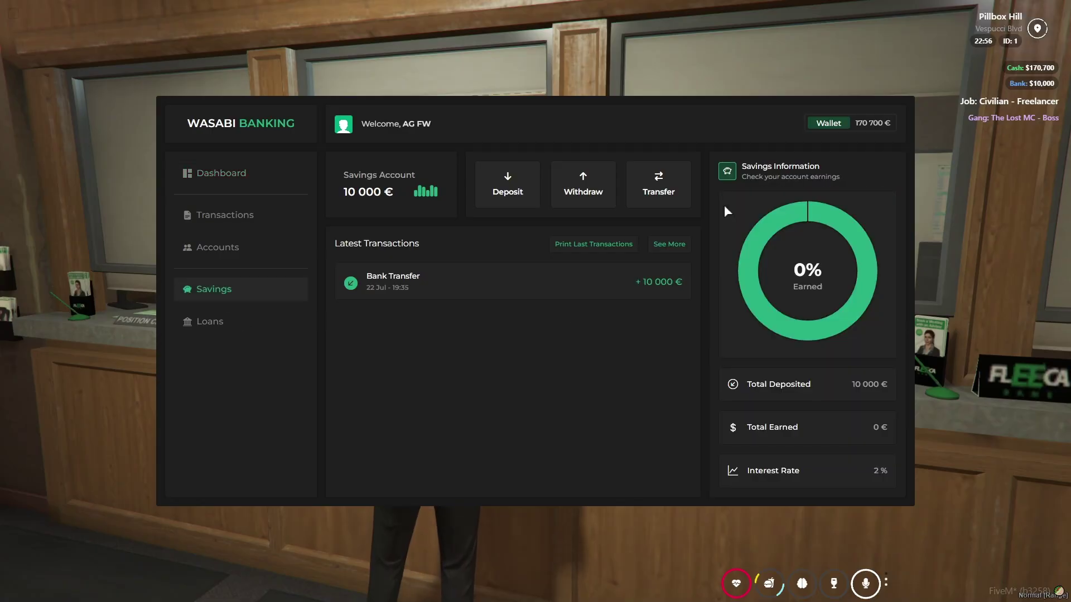
- Open the shared AG account and look at, then close, its Manage Users window
{"action": "left_click", "coordinate": [256, 288]}
{"action": "left_click", "coordinate": [562, 335]}
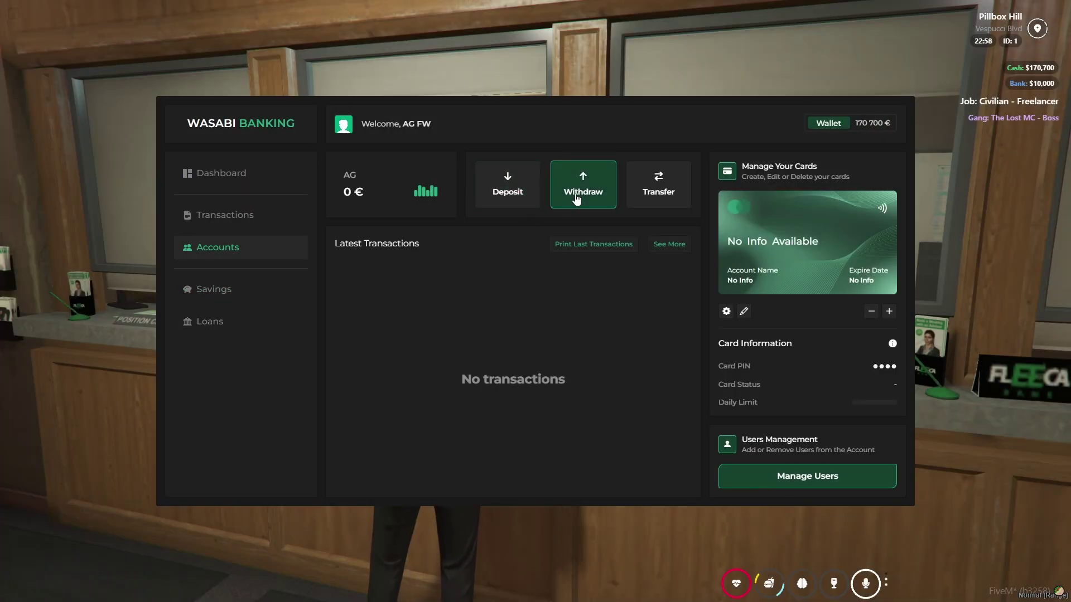
{"action": "left_click", "coordinate": [808, 477]}
{"action": "left_click", "coordinate": [570, 327]}
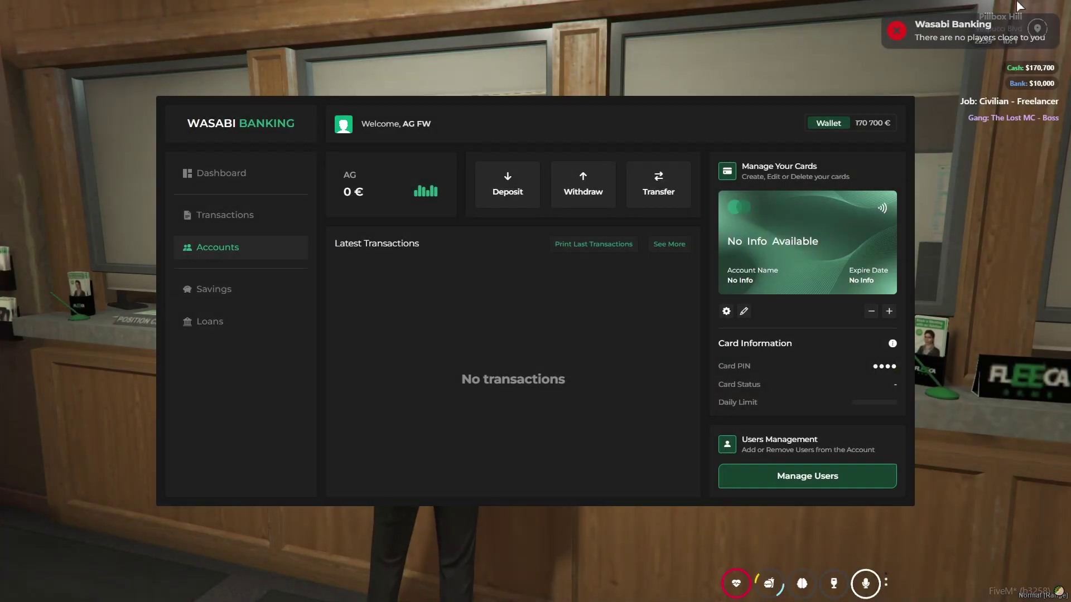
- Deposit 1000 € into the AG account, cancel a transfer, and return to the Dashboard
{"action": "left_click", "coordinate": [505, 207]}
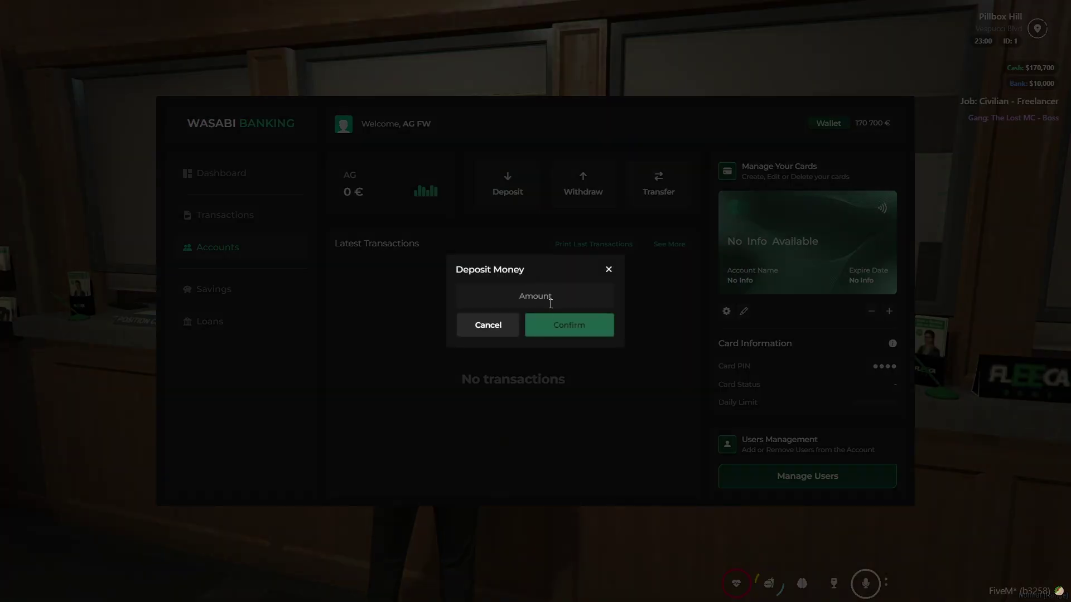
{"action": "type", "text": "1000"}
{"action": "left_click", "coordinate": [581, 320]}
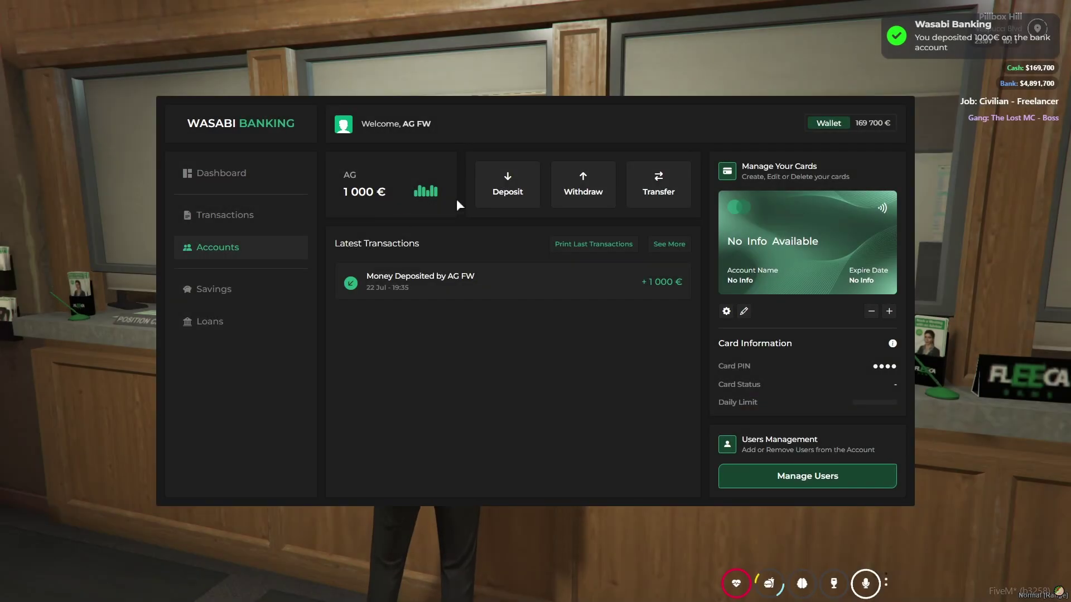
{"action": "left_click", "coordinate": [646, 201]}
{"action": "left_click", "coordinate": [501, 348]}
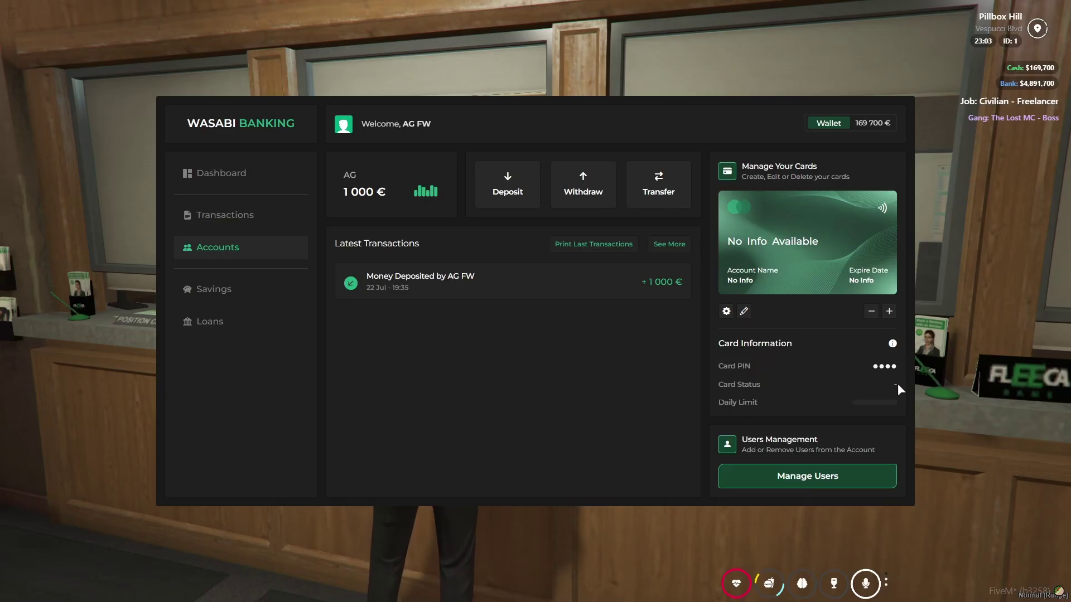
{"action": "left_click", "coordinate": [244, 172]}
- Close the banking window and check the bank cards in the inventory
{"action": "key", "text": "Escape"}
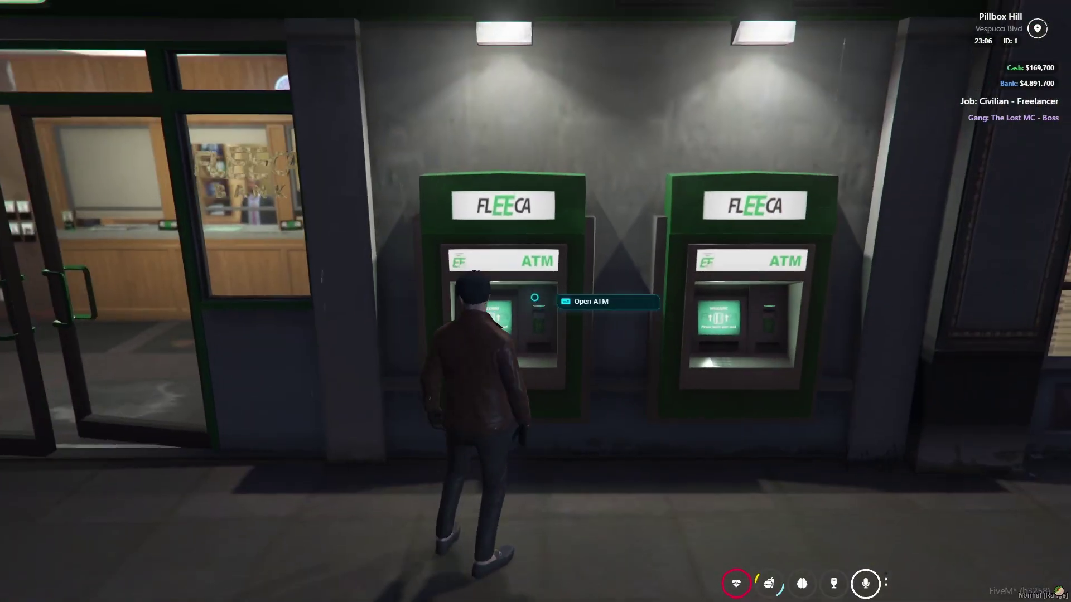
{"action": "left_click", "coordinate": [563, 299]}
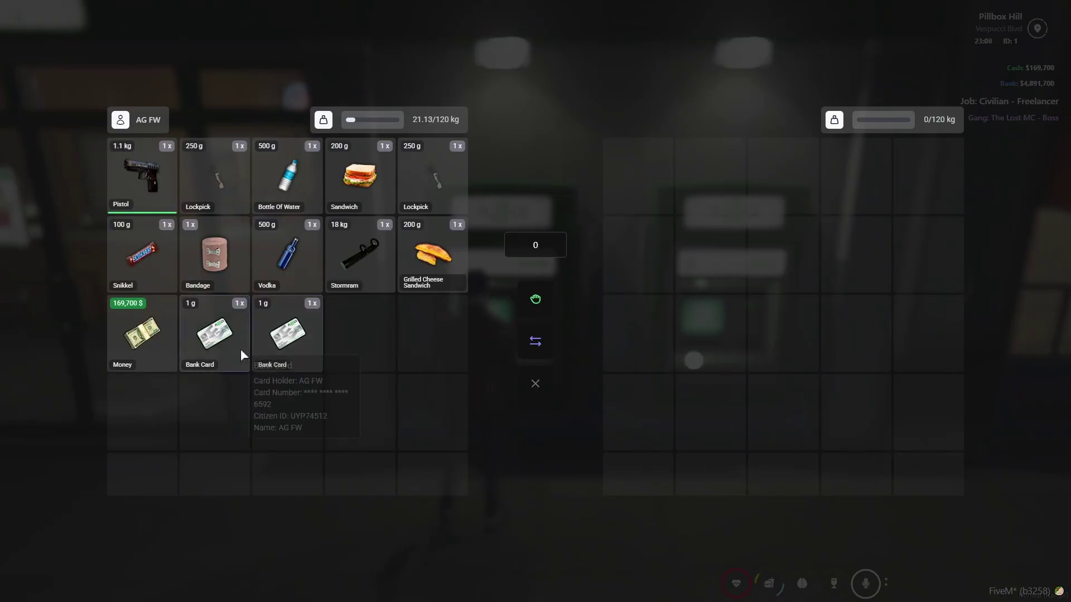
{"action": "mouse_move", "coordinate": [289, 351]}
{"action": "key", "text": "Escape"}
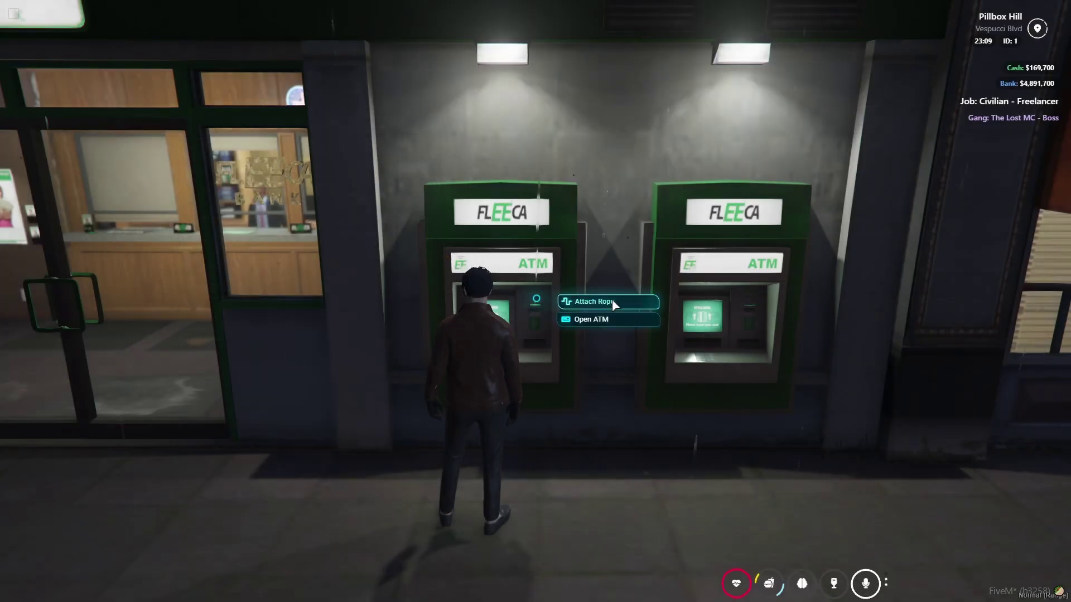
- Open the Fleeca ATM with the active bank card and enter the card PIN
{"action": "left_click", "coordinate": [617, 316]}
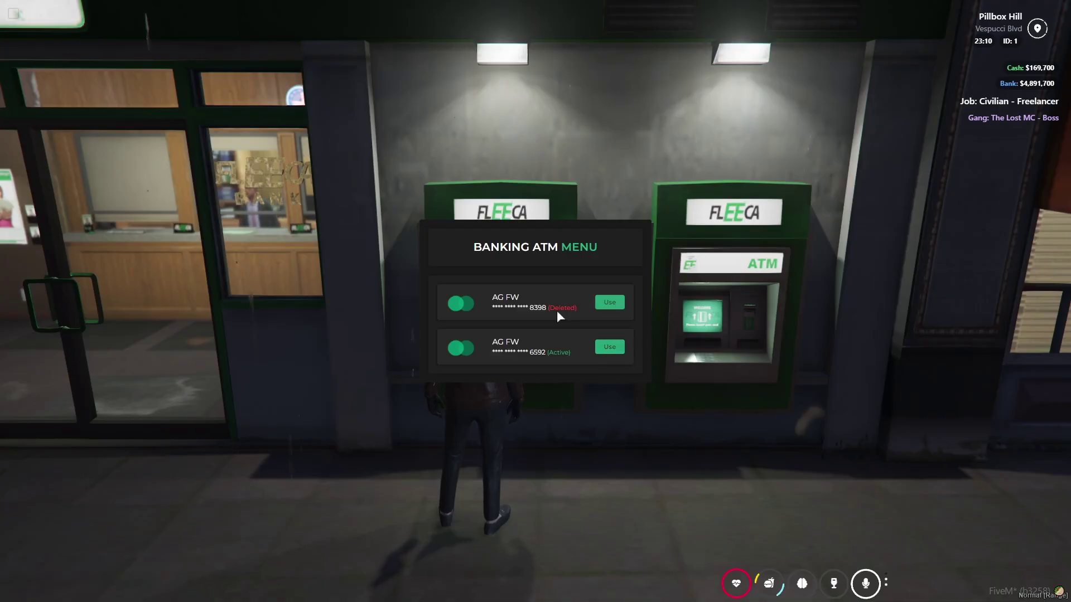
{"action": "left_click", "coordinate": [609, 347]}
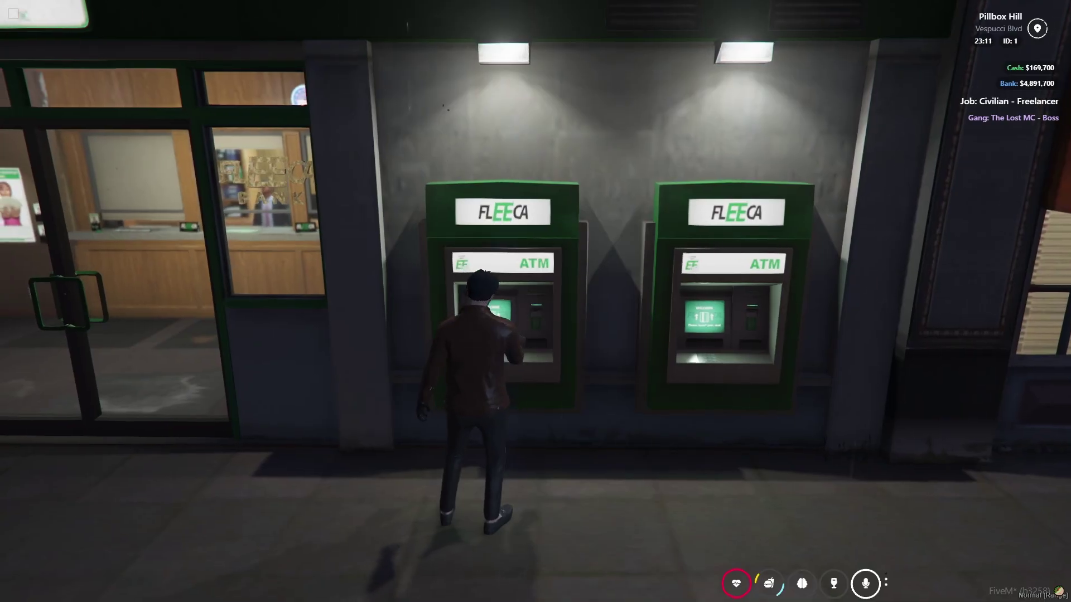
{"action": "type", "text": "1234"}
{"action": "left_click", "coordinate": [532, 350]}
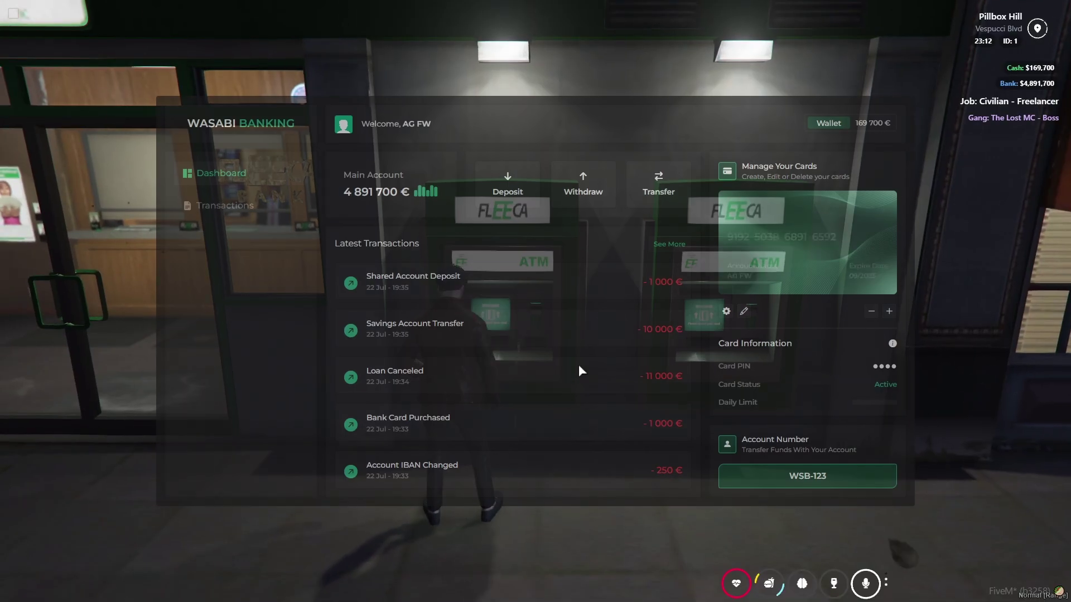
- Review the account transactions, then deposit 10000 € into the main account
{"action": "left_click", "coordinate": [217, 205]}
{"action": "left_click", "coordinate": [260, 184]}
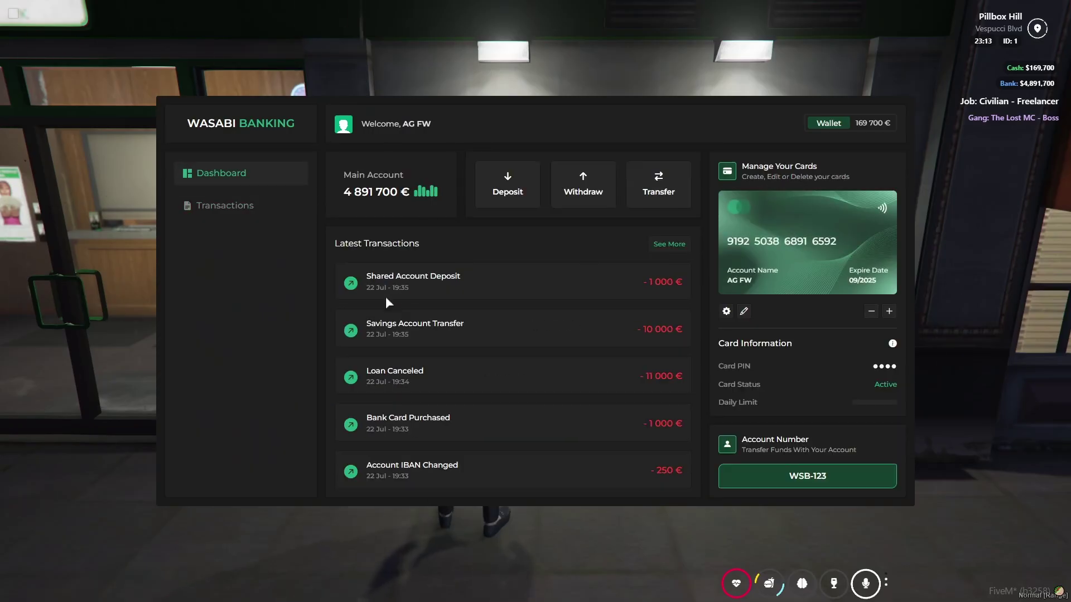
{"action": "left_click", "coordinate": [508, 185]}
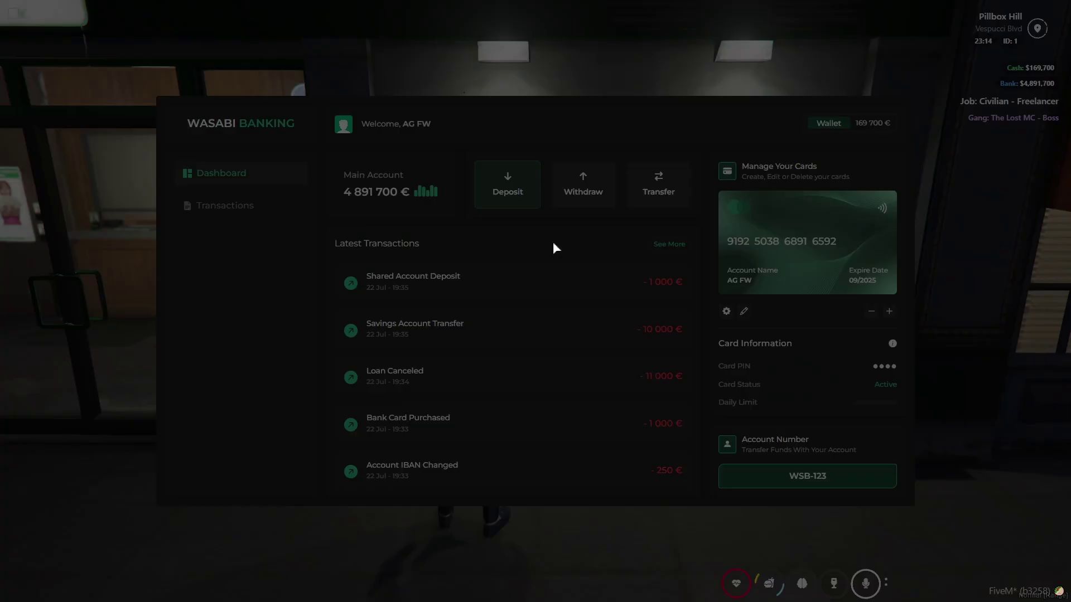
{"action": "type", "text": "10000"}
{"action": "left_click", "coordinate": [569, 323]}
- Close the ATM view and check the whitelisted jobs list
{"action": "key", "text": "Escape"}
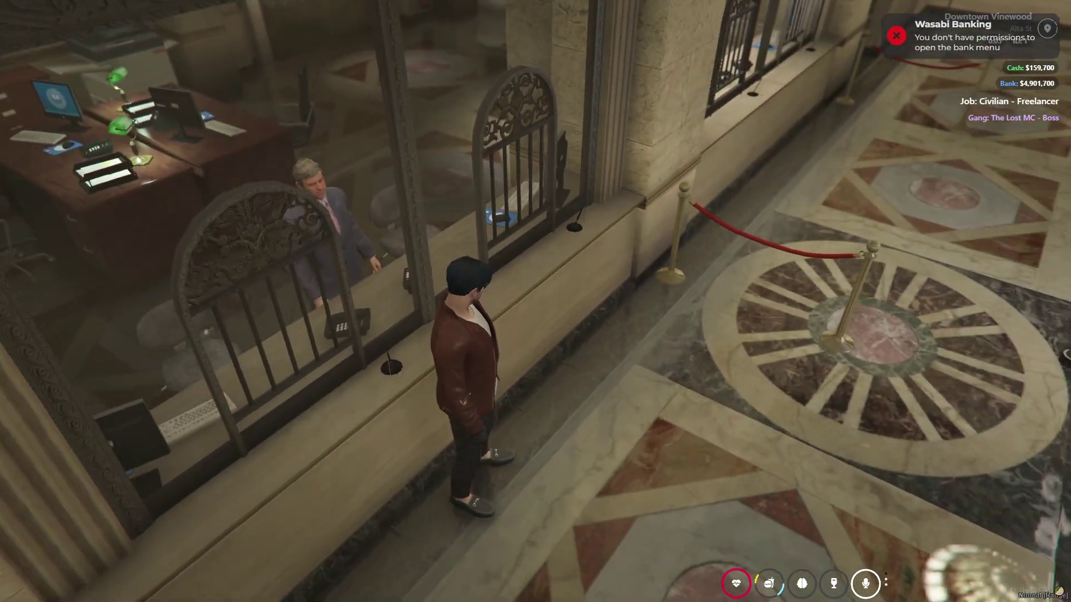
{"action": "key", "text": "t"}
{"action": "key", "text": "Escape"}
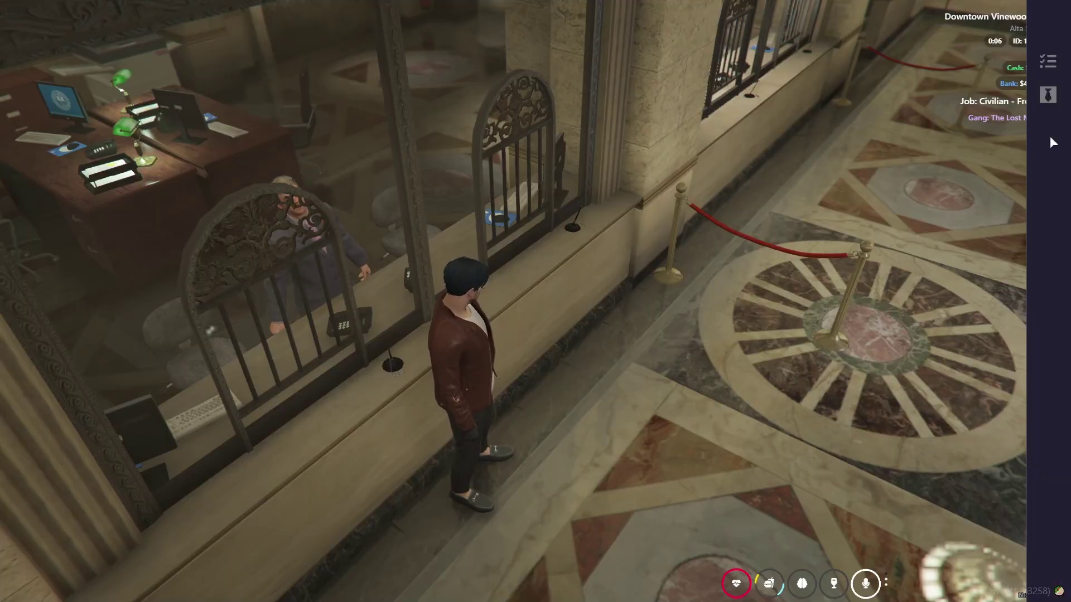
{"action": "left_click", "coordinate": [1048, 96]}
- Run /setjob 1 police 12 to become SASP Chief and open the banker's Banking Menu
{"action": "key", "text": "Escape"}
{"action": "type", "text": "t"}
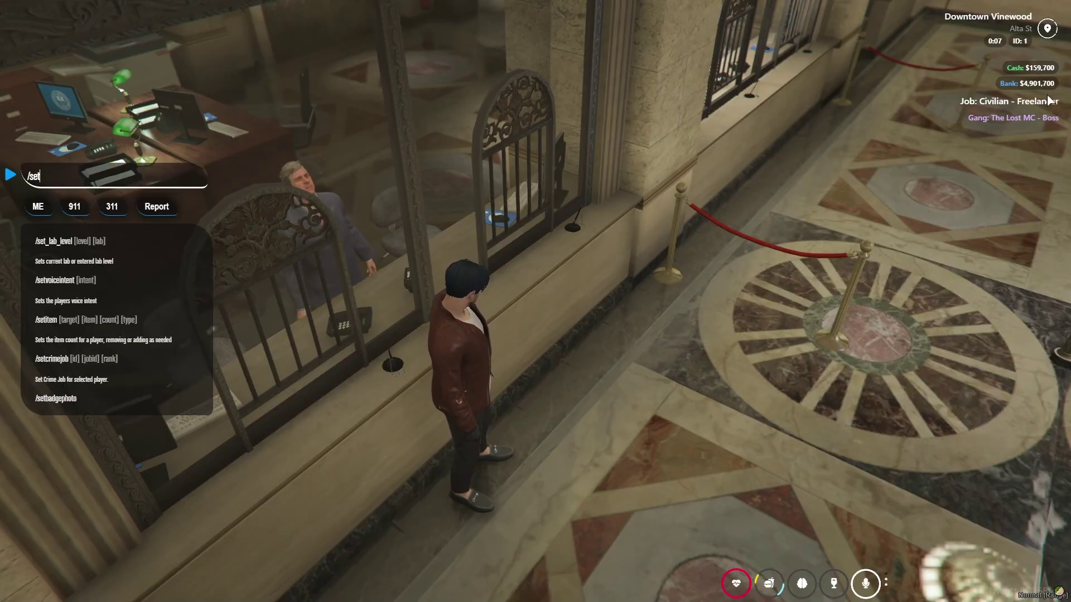
{"action": "type", "text": "/setjob 1"}
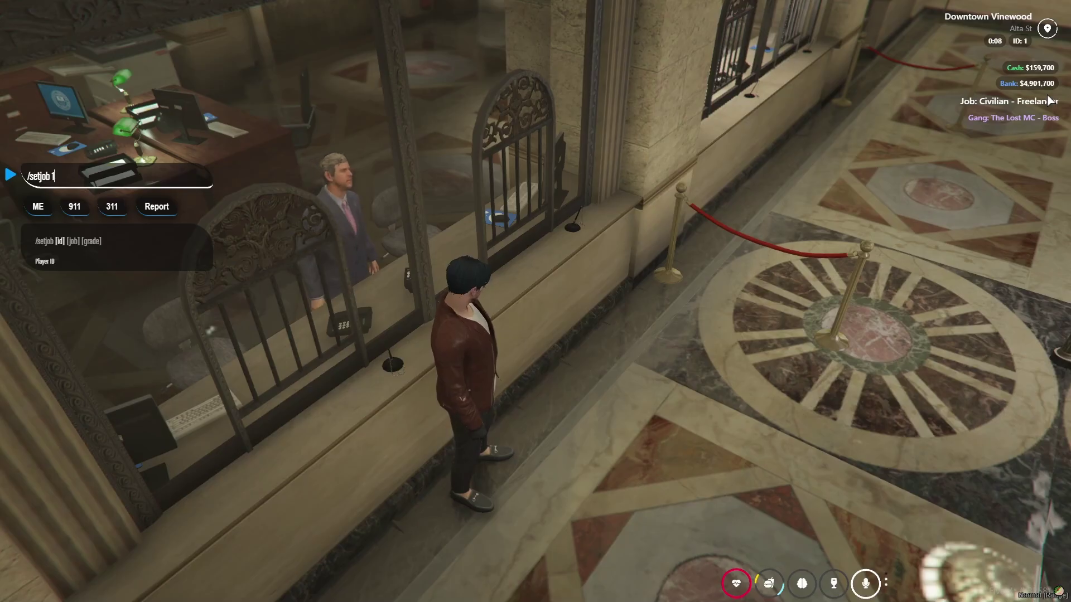
{"action": "type", "text": " police 12"}
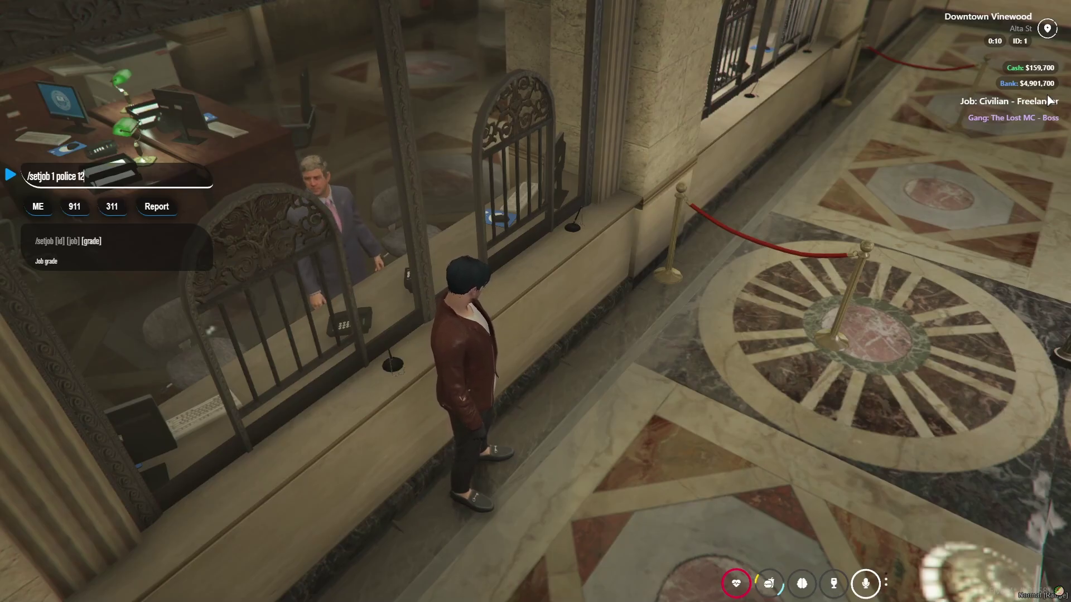
{"action": "key", "text": "Return"}
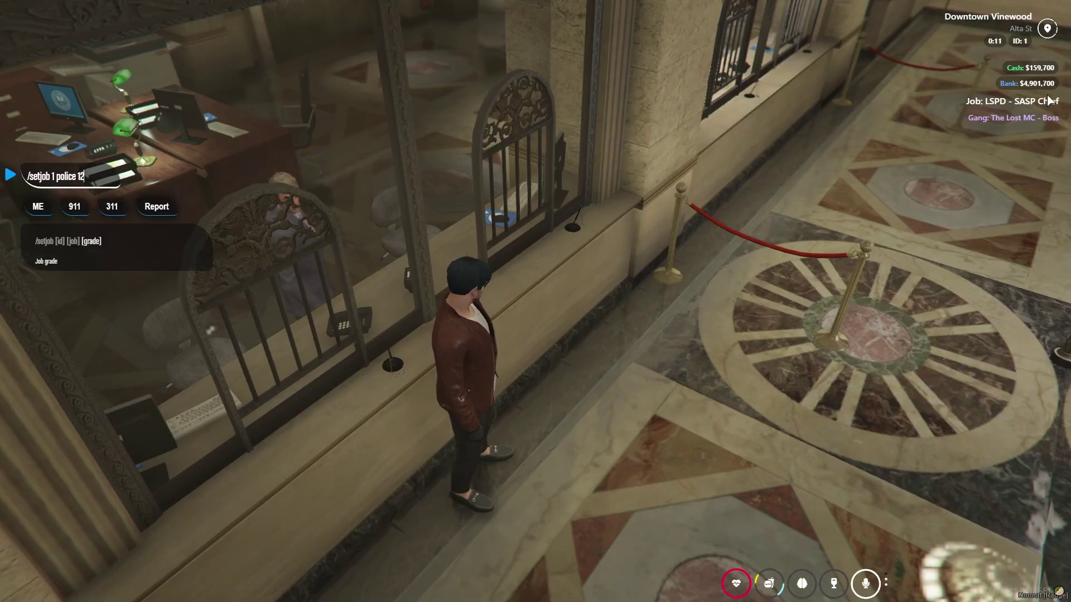
{"action": "key", "text": "e"}
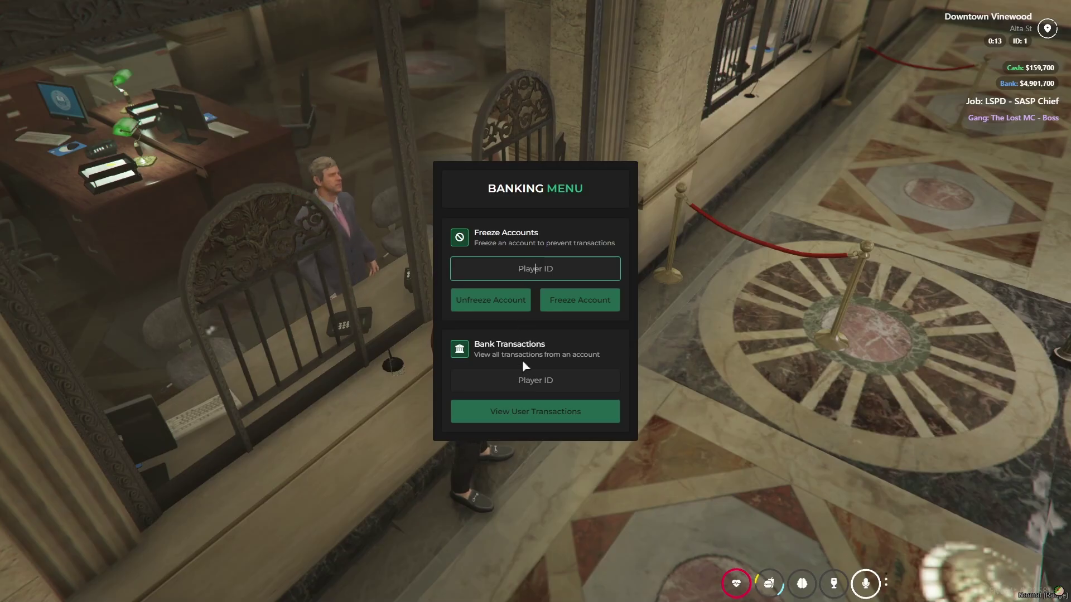
- Freeze player 1's bank account from the Banking Menu
{"action": "left_click", "coordinate": [548, 398]}
{"action": "left_click", "coordinate": [524, 275]}
{"action": "type", "text": "1"}
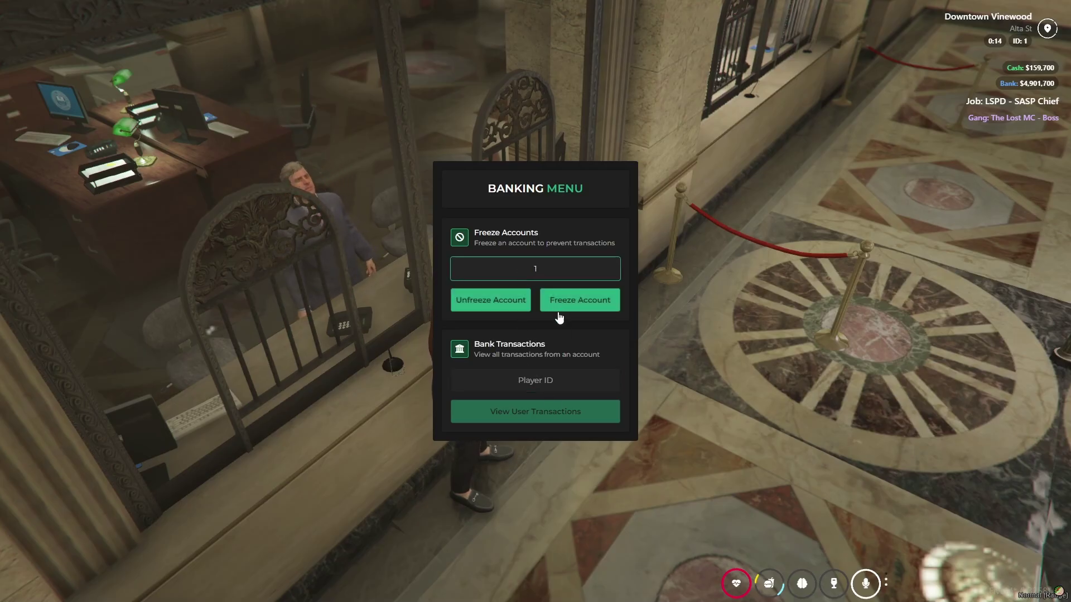
{"action": "left_click", "coordinate": [569, 306]}
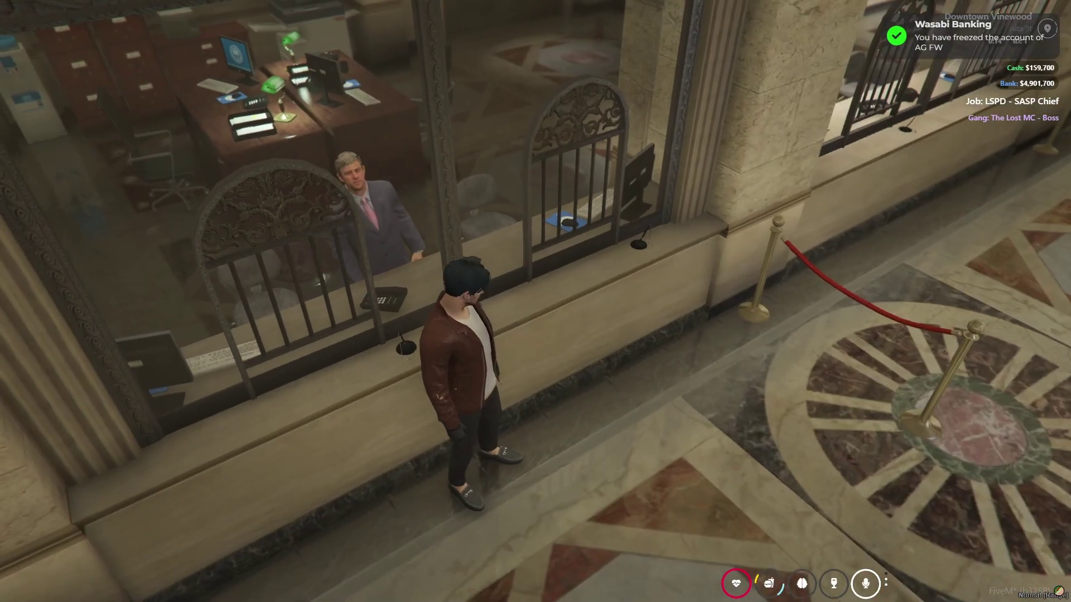
- Reopen the Banking Menu and unfreeze player 1's account
{"action": "key", "text": "alt"}
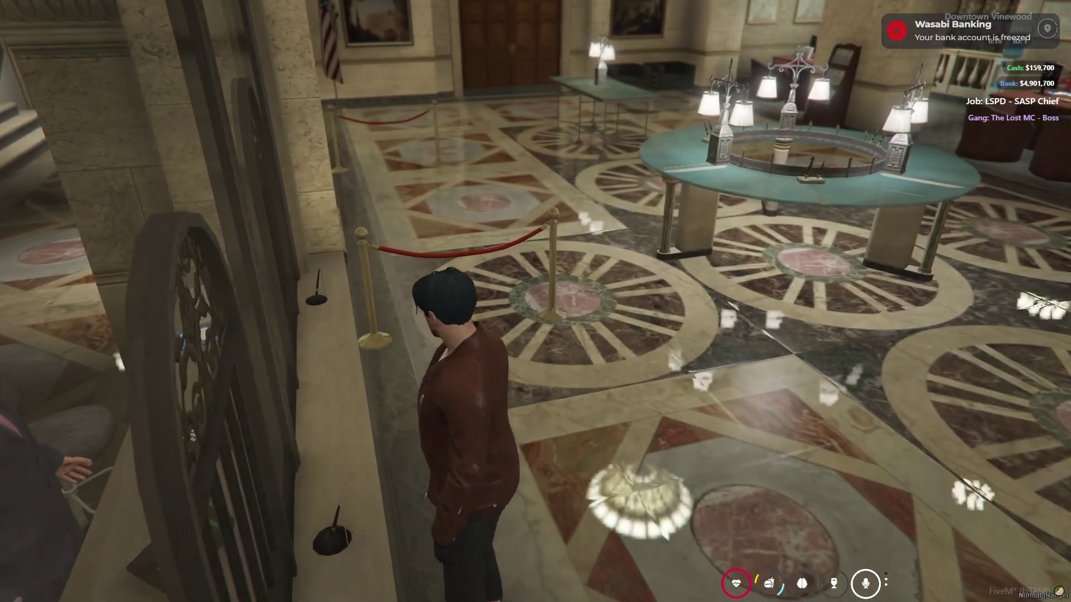
{"action": "key", "text": "t"}
{"action": "key", "text": "Return"}
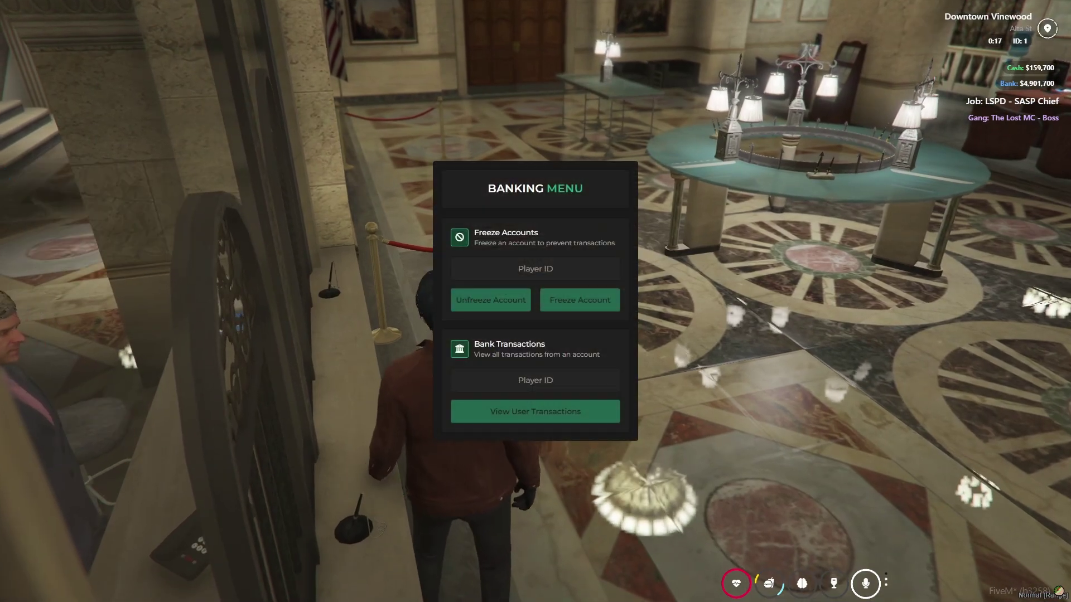
{"action": "left_click", "coordinate": [491, 301]}
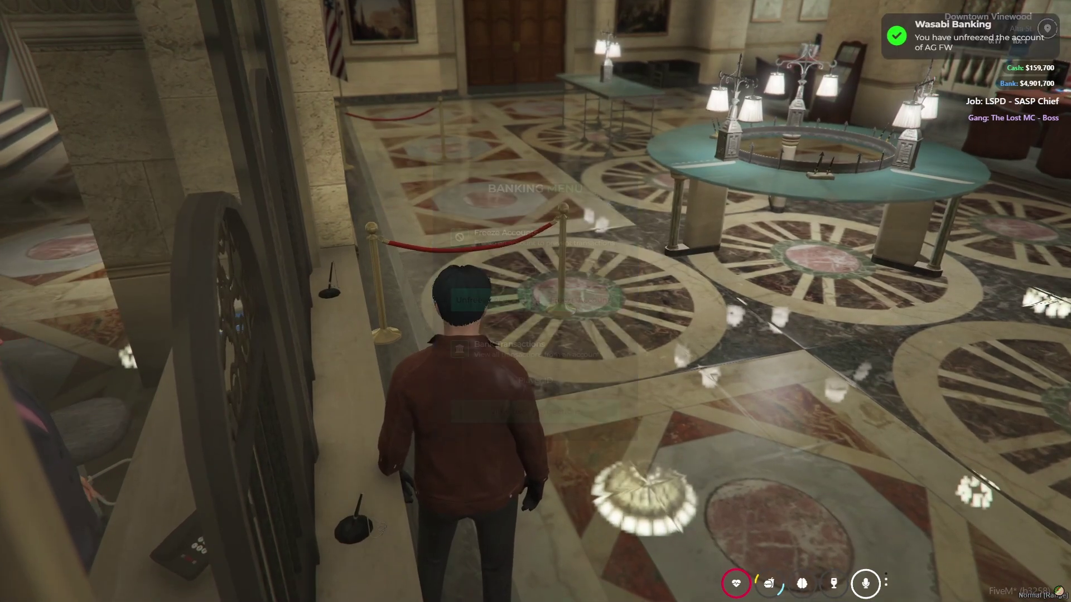
- Return to the Banking Menu and view player 1's transaction history on page 2
{"action": "key", "text": "alt"}
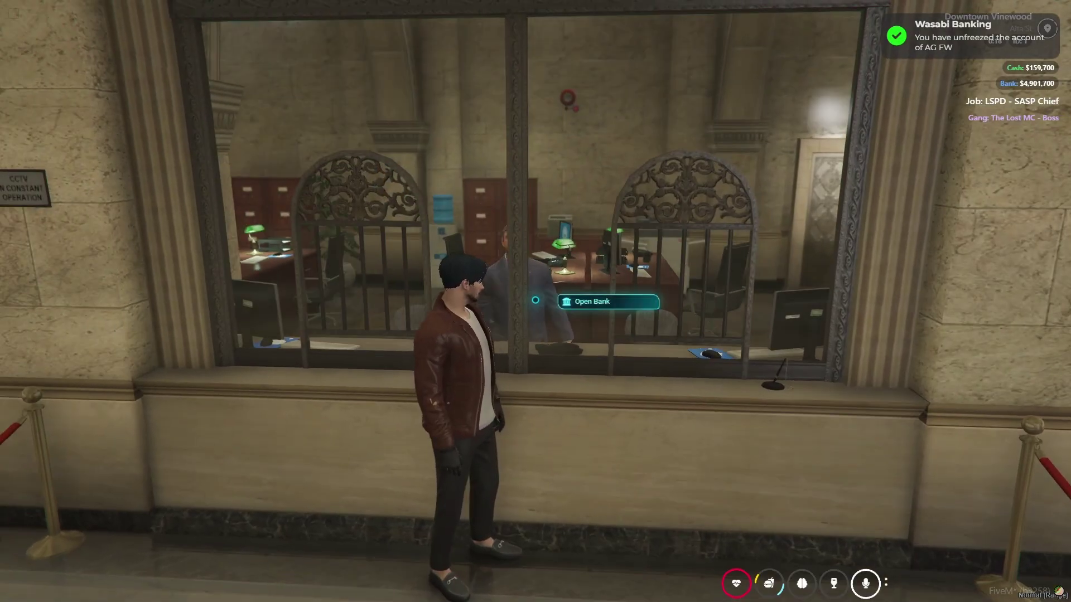
{"action": "left_click", "coordinate": [594, 301]}
{"action": "key", "text": "Escape"}
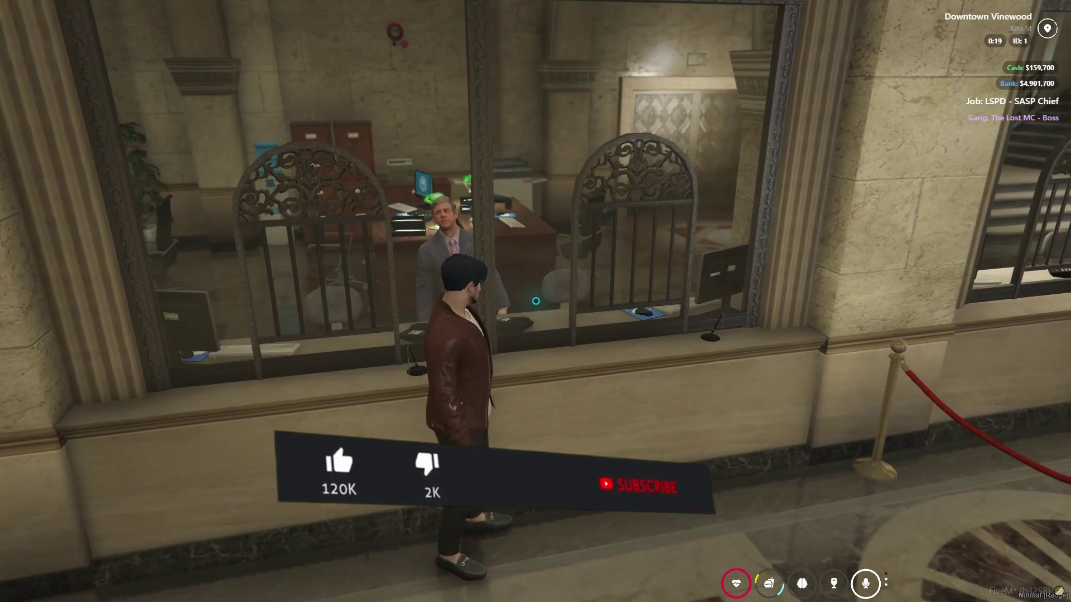
{"action": "key", "text": "e"}
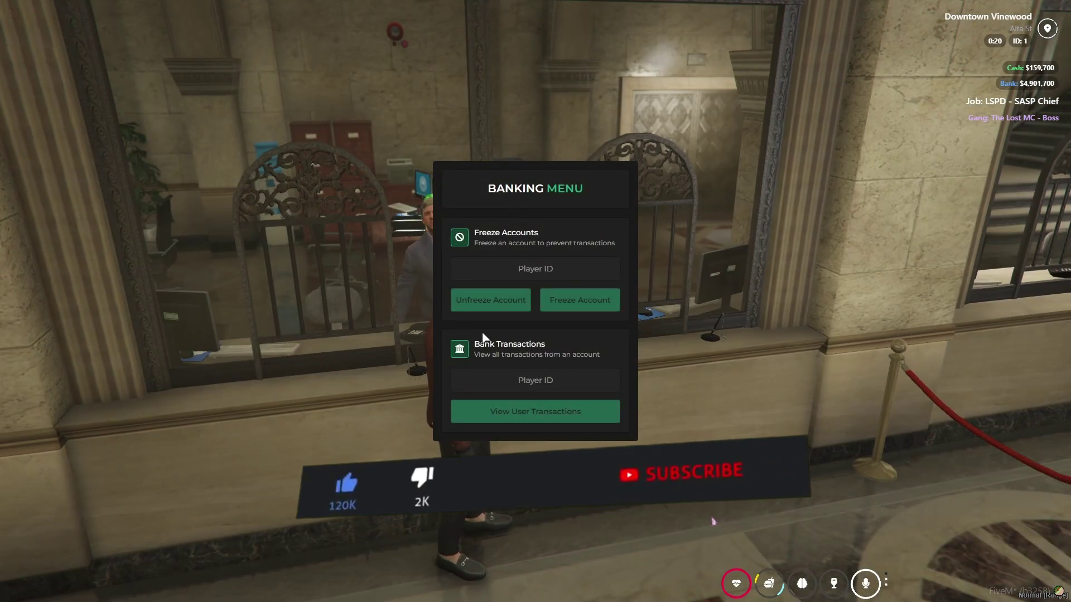
{"action": "left_click", "coordinate": [577, 381]}
{"action": "type", "text": "1"}
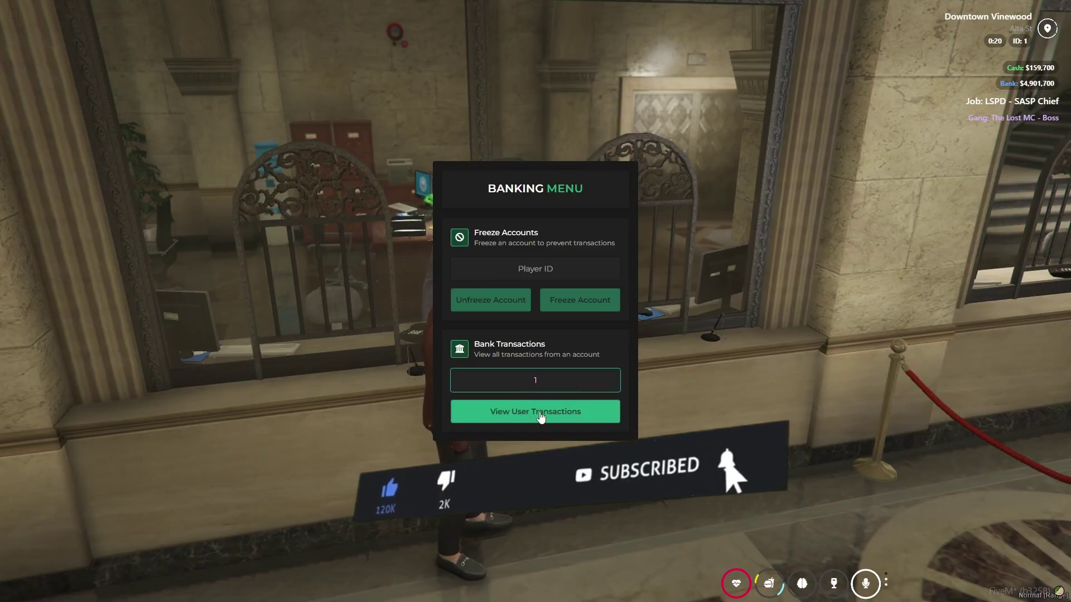
{"action": "left_click", "coordinate": [540, 416]}
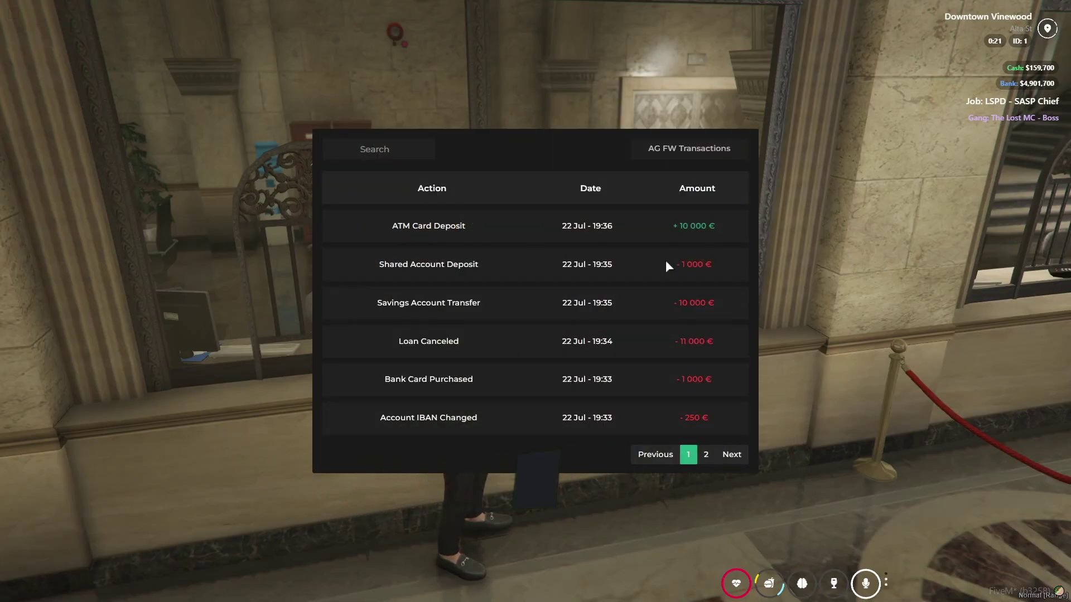
{"action": "left_click", "coordinate": [705, 455]}
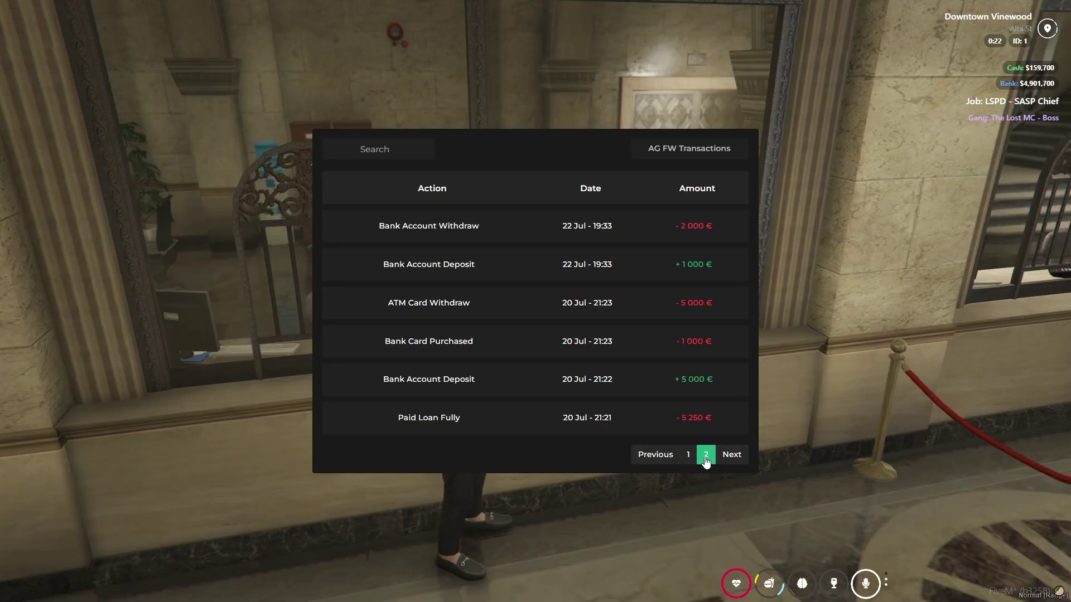